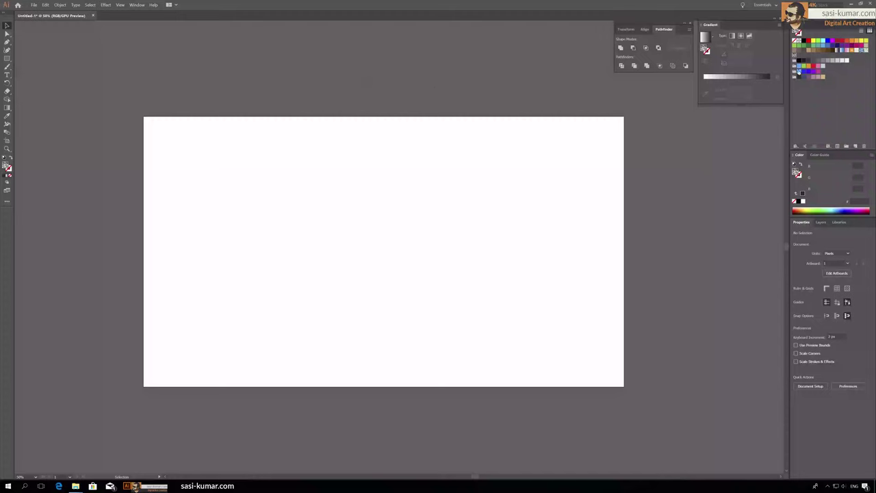
Draw a dark ground band along the artboard's bottom, plus a thinner copied strip above it.
left_click(8, 58)
left_click_drag(624, 385, 144, 336)
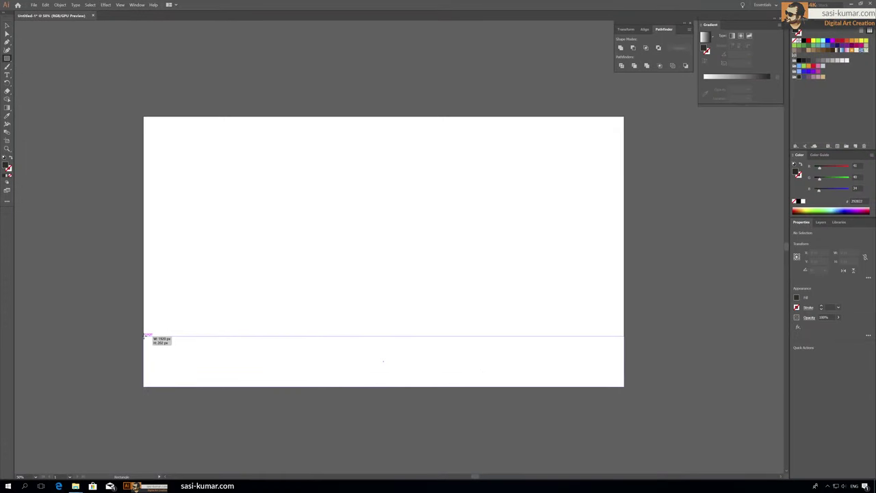
left_click(7, 27)
left_click_drag(215, 357, 215, 309)
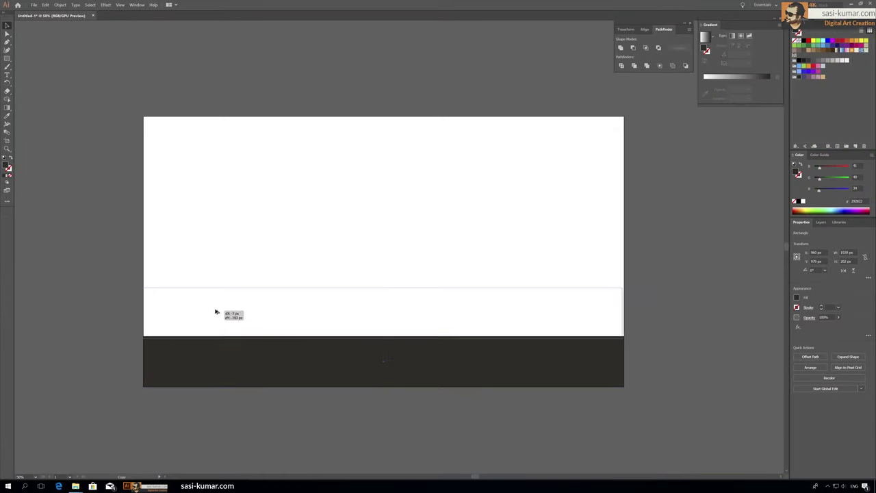
left_click_drag(384, 287, 380, 335)
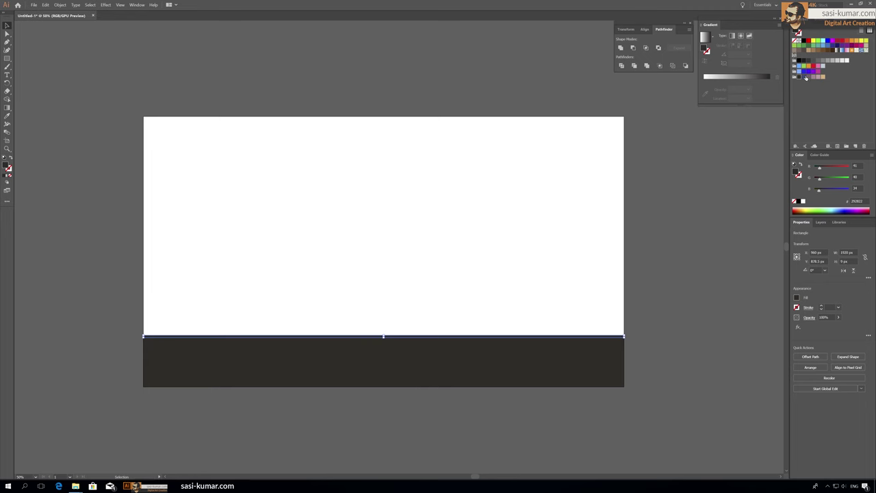
left_click(689, 255)
Draw a blue cabin wall and lower its top-right corner so the top slopes right.
key("m")
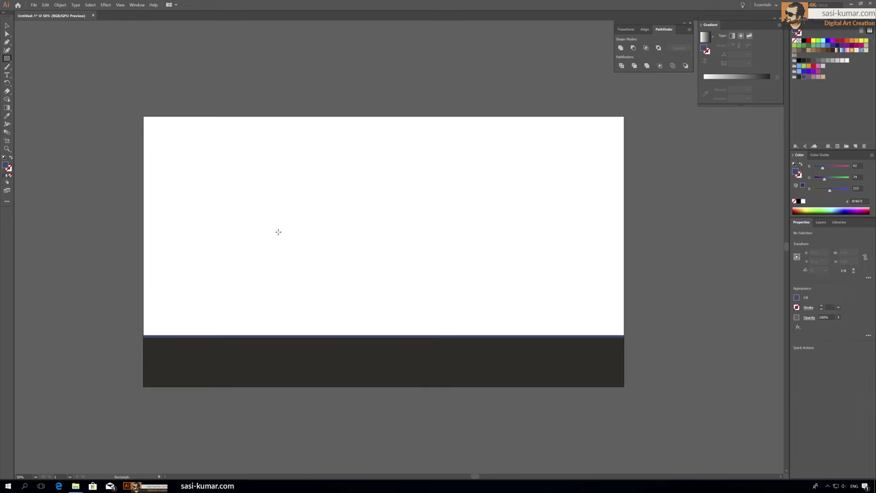
left_click_drag(341, 226, 468, 335)
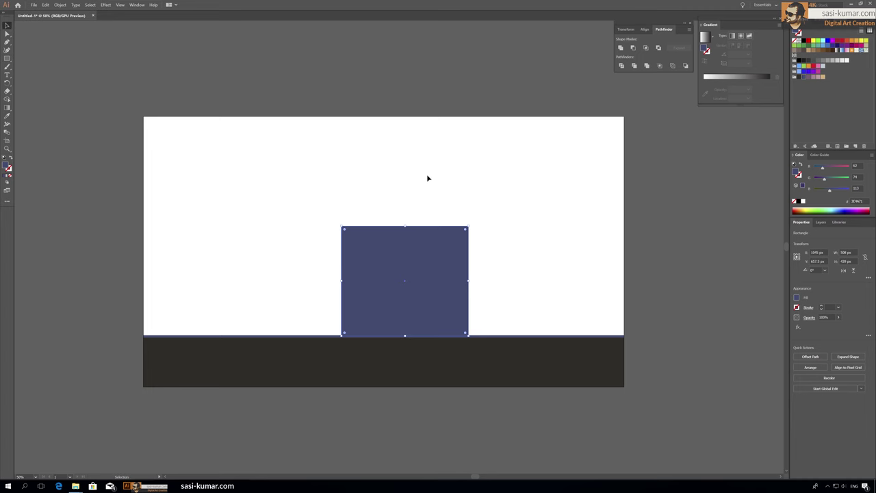
left_click(7, 33)
left_click(468, 226)
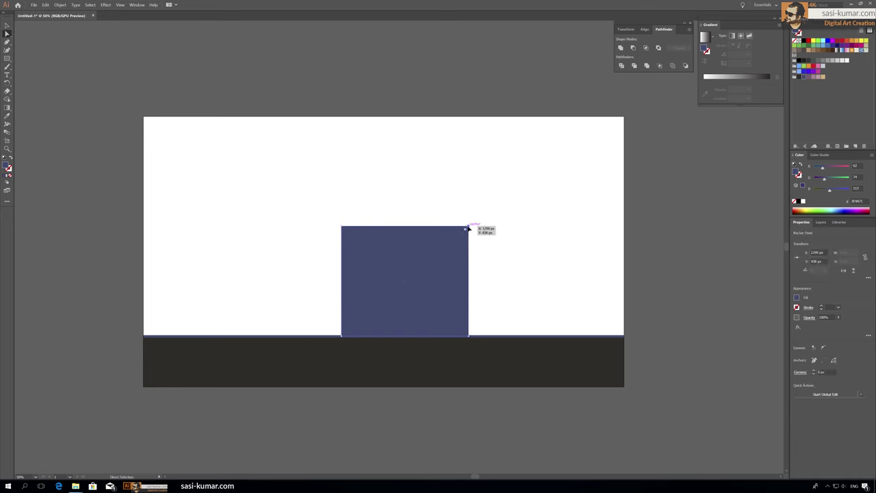
left_click_drag(468, 227, 468, 250)
left_click(383, 186)
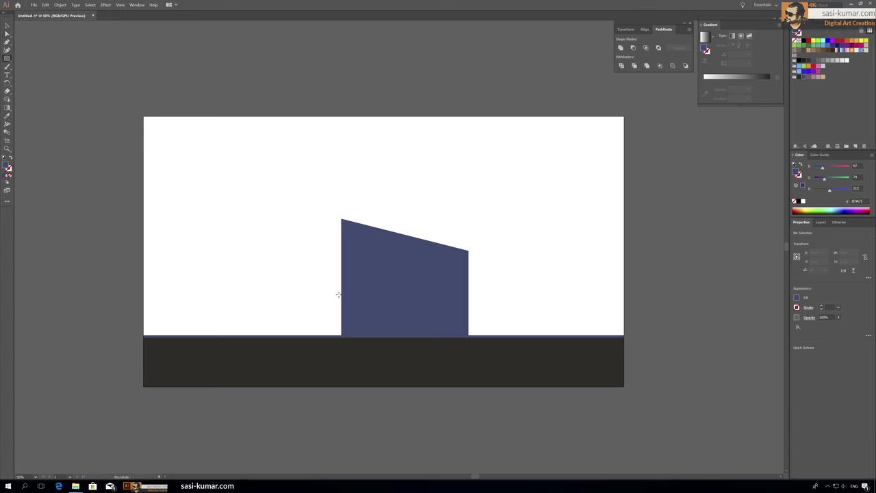
Draw a thin dark bar, copy it higher up the wall, and align their centres.
left_click_drag(468, 298, 471, 296)
key("v")
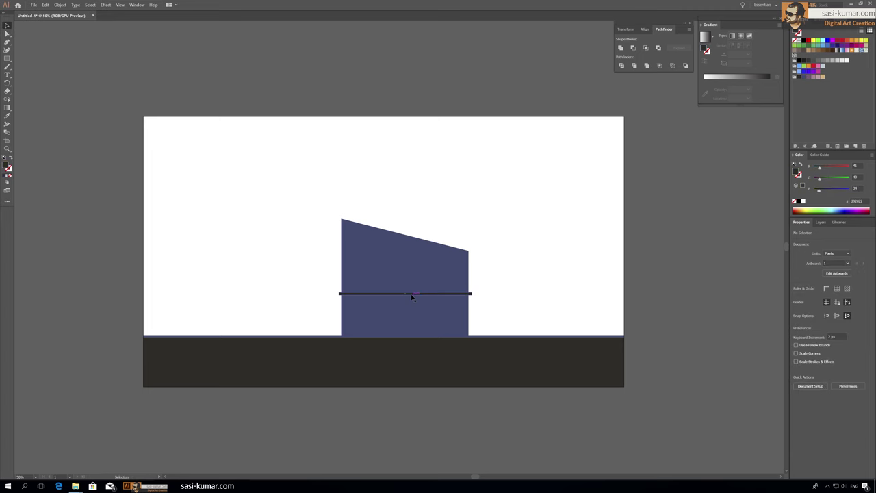
left_click_drag(410, 294, 412, 262)
left_click(531, 204)
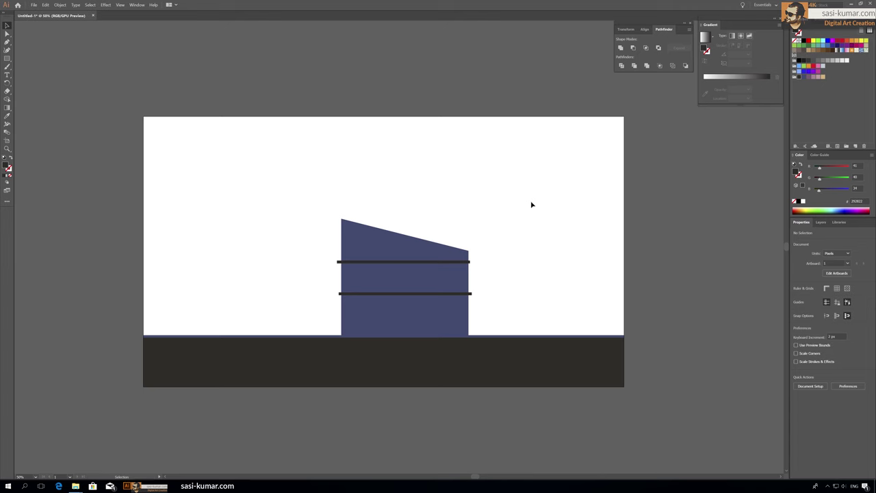
key("ctrl+a")
left_click(820, 358)
left_click(538, 231)
Copy another bar, rotate it to about 346°, and lay it along the sloping roof edge.
key("ctrl+plus")
key("ctrl+plus")
key("ctrl+plus")
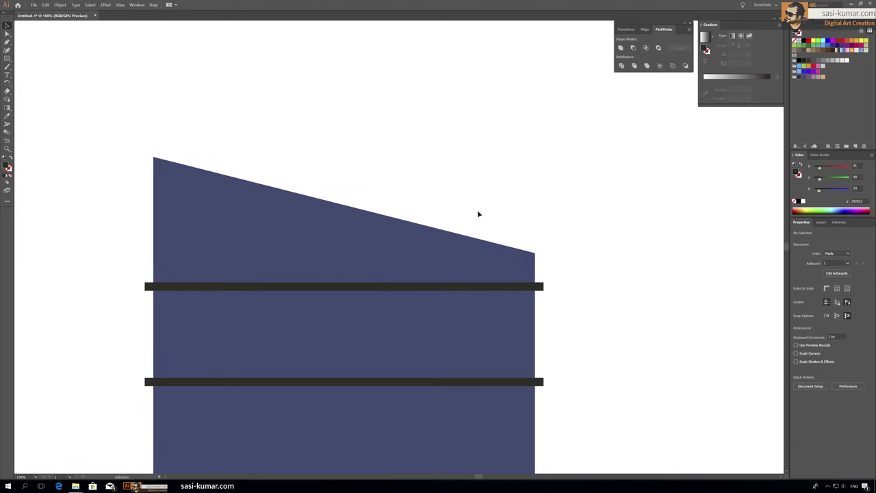
mouse_move(233, 293)
left_mouse_down()
mouse_move(258, 269)
mouse_move(239, 135)
left_mouse_up()
key("r")
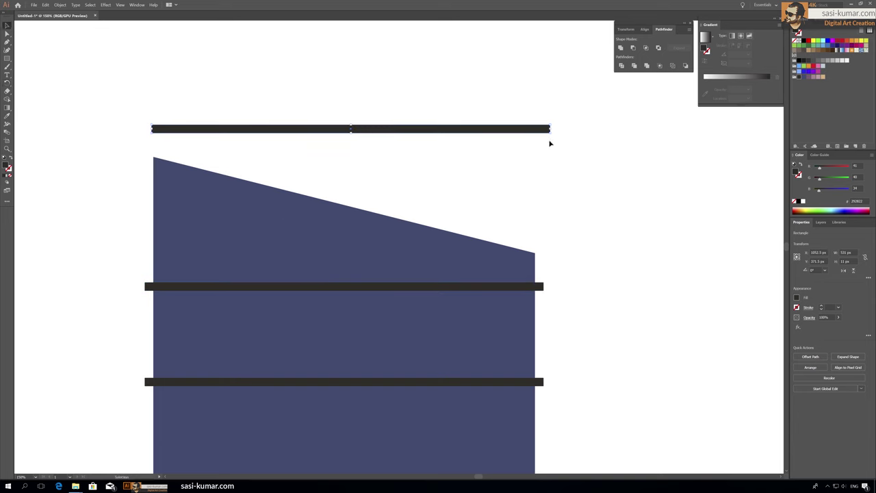
left_click_drag(549, 143, 553, 182)
mouse_move(453, 166)
left_mouse_down()
mouse_move(549, 243)
mouse_move(543, 248)
left_mouse_up()
In isolation mode, pull the roof bar's ends out past the wall, then undo the last change.
double_click(419, 217)
left_click(7, 33)
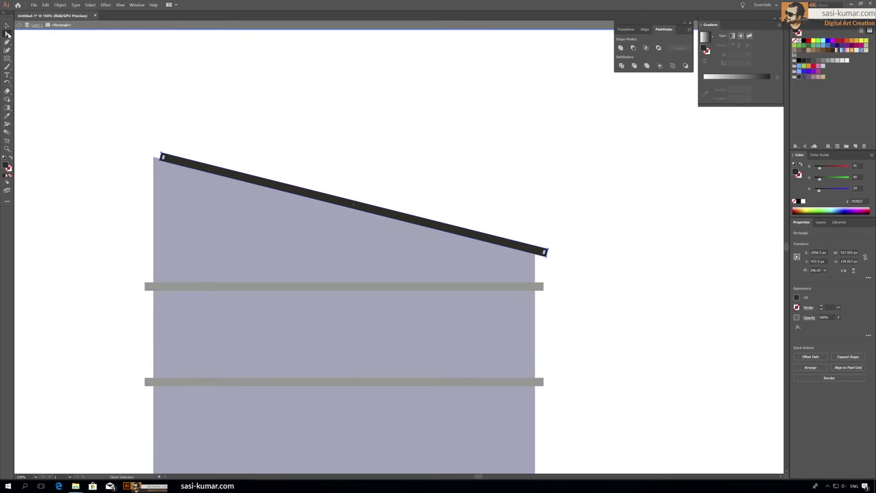
left_click_drag(162, 157, 66, 113)
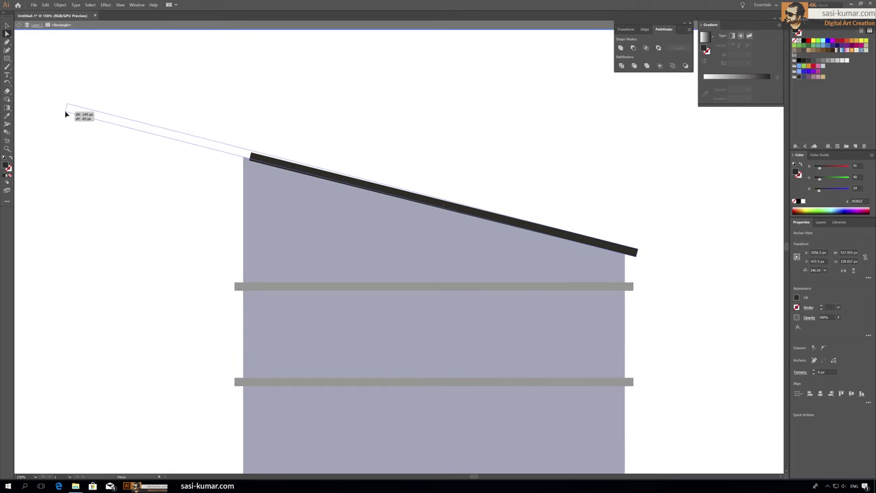
mouse_move(636, 252)
left_mouse_down()
mouse_move(664, 228)
mouse_move(633, 253)
left_mouse_up()
left_click_drag(67, 110, 68, 111)
left_click(633, 254)
key("v")
double_click(295, 117)
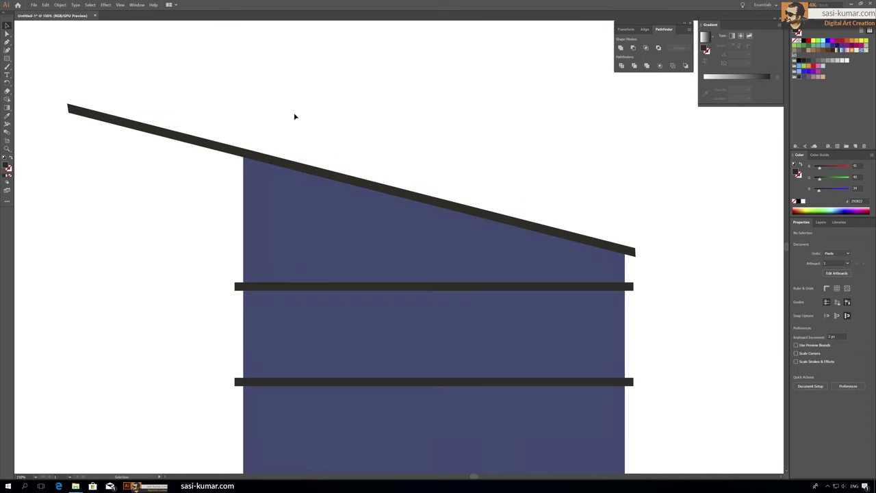
key("ctrl+z")
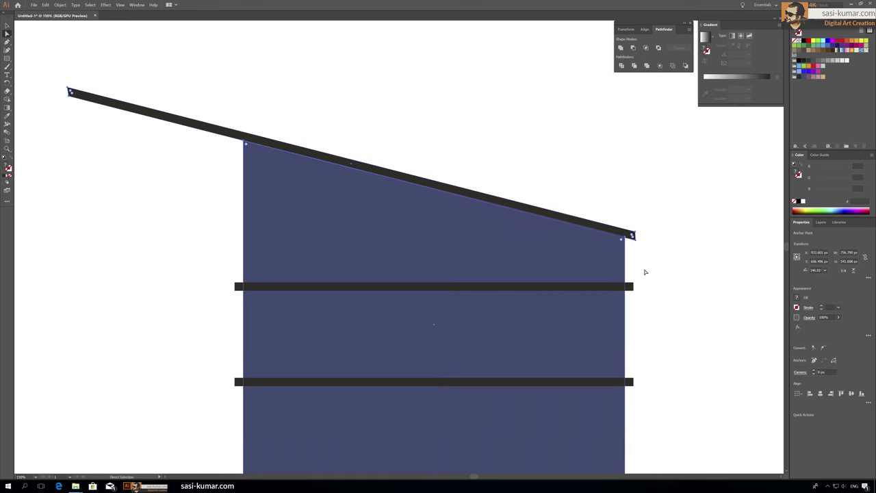
scroll(346, 139, "up", 1)
scroll(346, 139, "up", 1)
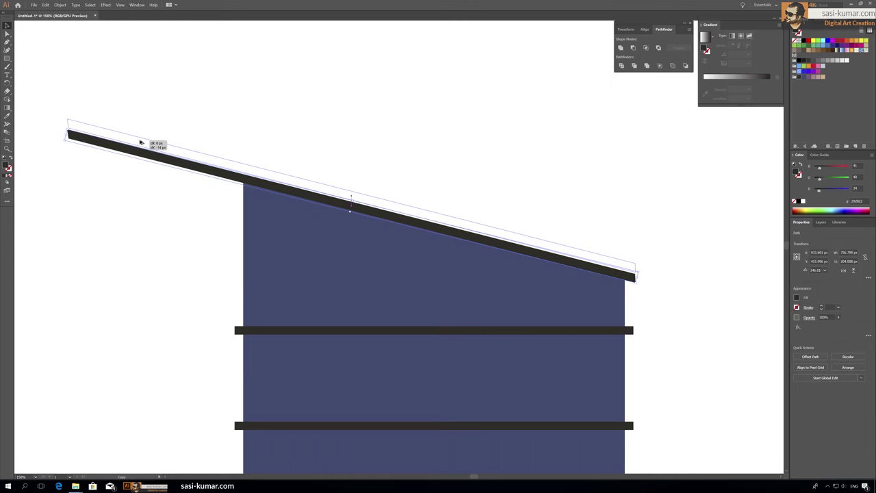
Re-extend the roof's right and left end points in isolation mode.
double_click(140, 145)
key("a")
left_click_drag(635, 268, 642, 276)
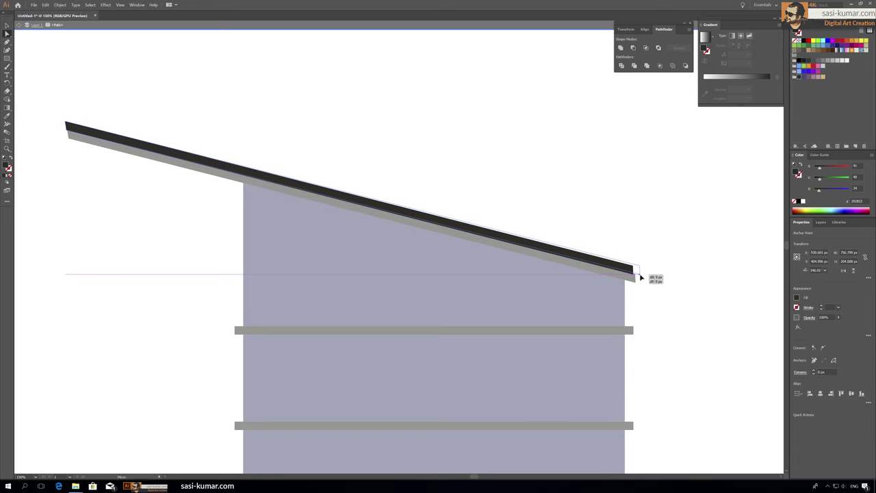
left_click_drag(65, 128, 61, 120)
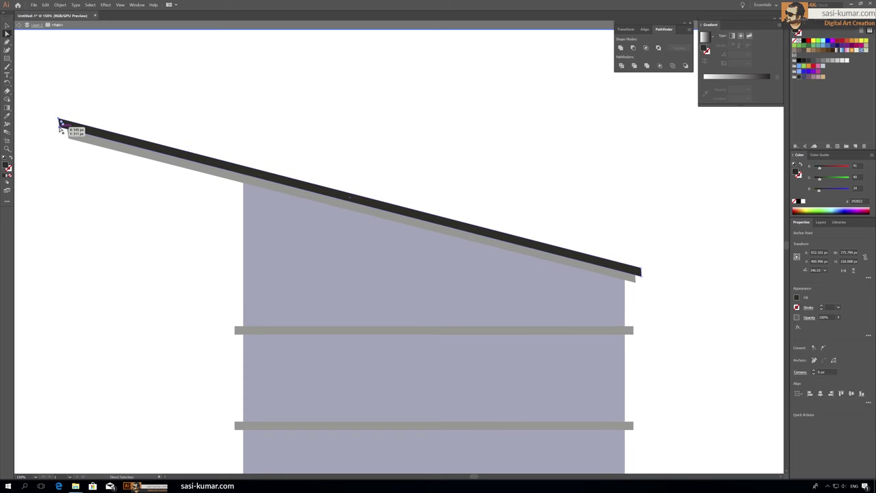
double_click(645, 239)
Nudge the lower offset roof piece's corner so it meets the top piece.
left_click(348, 202)
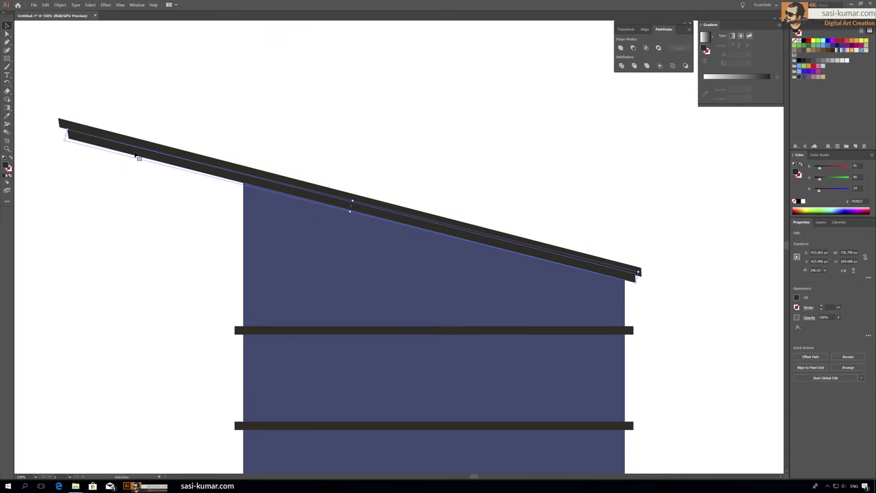
scroll(542, 370, "up", 5)
left_click_drag(57, 176, 276, 231)
left_click(275, 167)
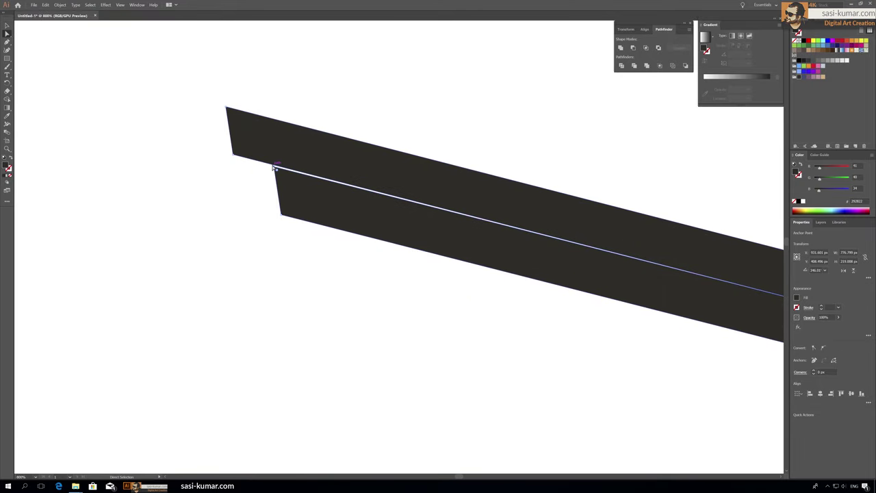
left_click_drag(275, 167, 275, 167)
left_click(332, 102)
key("ctrl+1")
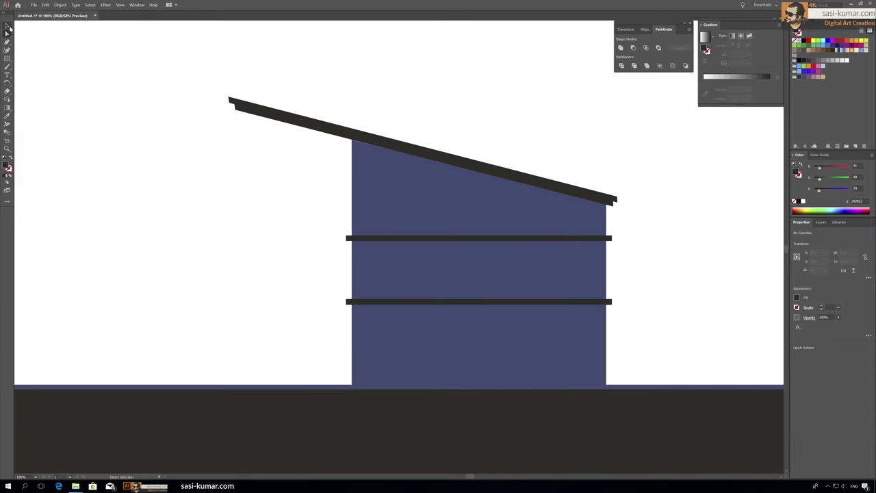
Change the roof fill to a slightly different dark shade in the Color Picker.
left_click(423, 152)
double_click(7, 166)
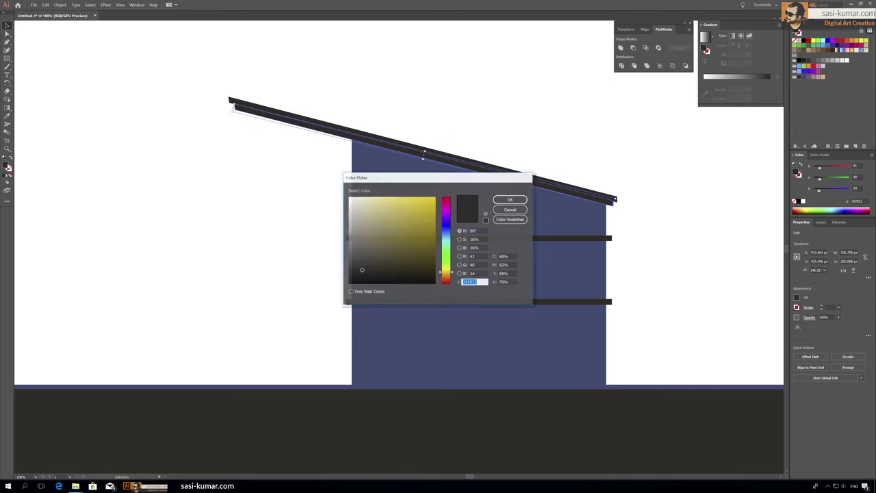
left_click(510, 199)
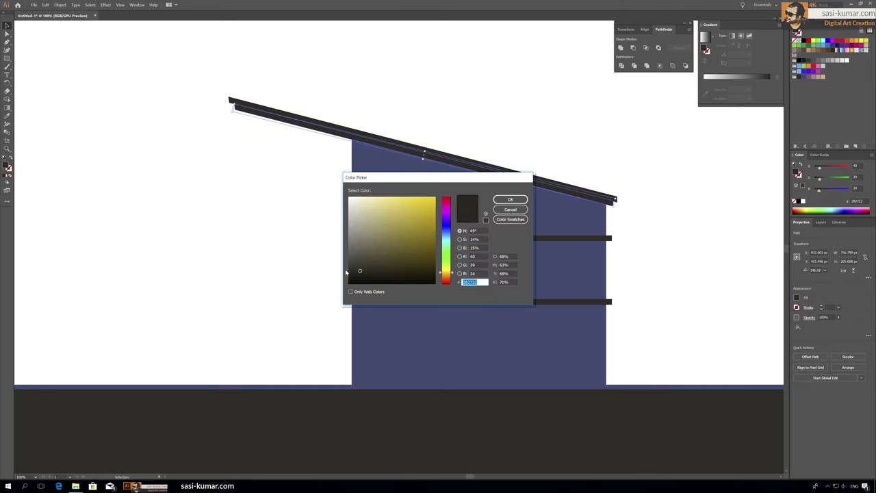
left_click(510, 199)
left_click(410, 84)
left_click_drag(411, 84, 372, 122)
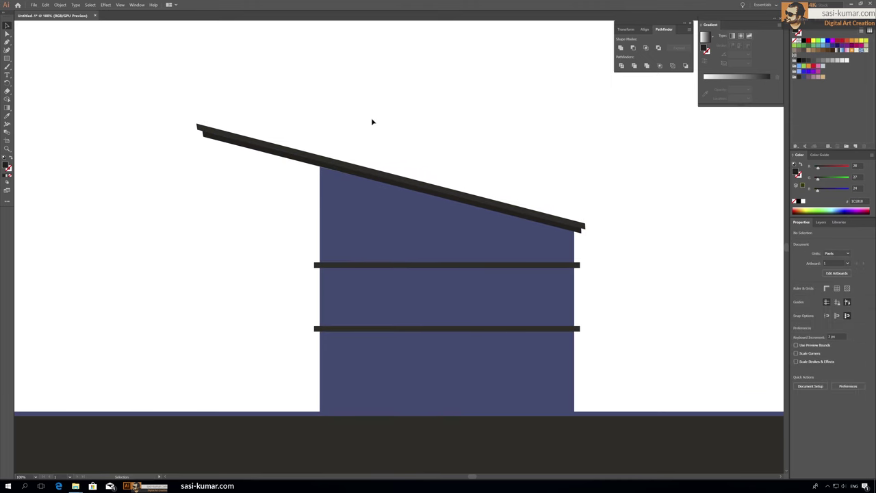
key("ctrl+=")
Draw a window rectangle on the lower wall with no fill and a thicker outline.
scroll(64, 97, "down", 3)
key("m")
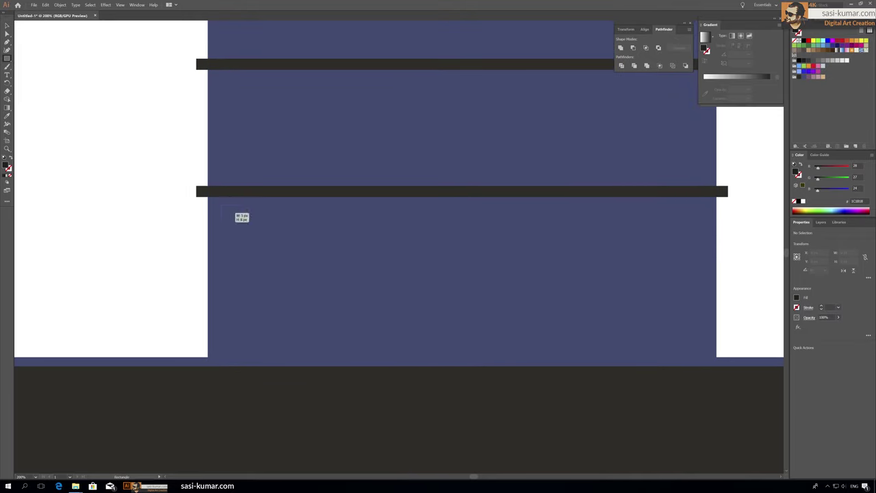
left_click_drag(232, 212, 430, 350)
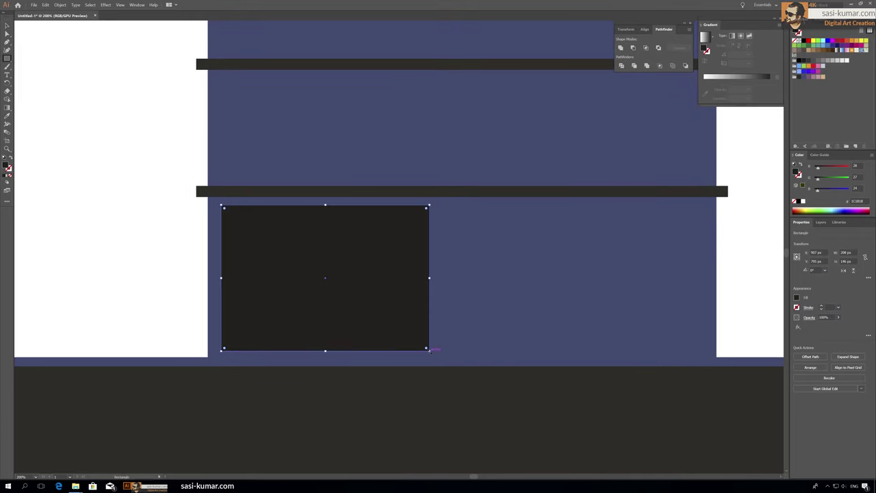
left_click(8, 170)
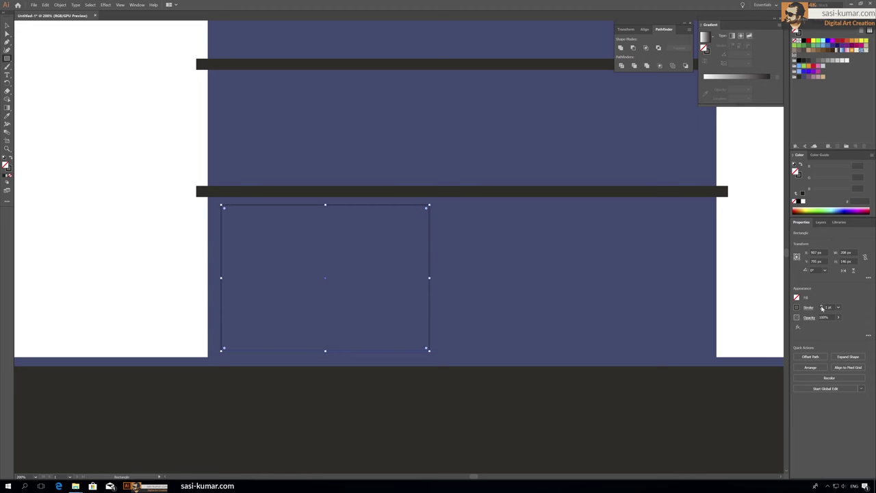
left_click(822, 307)
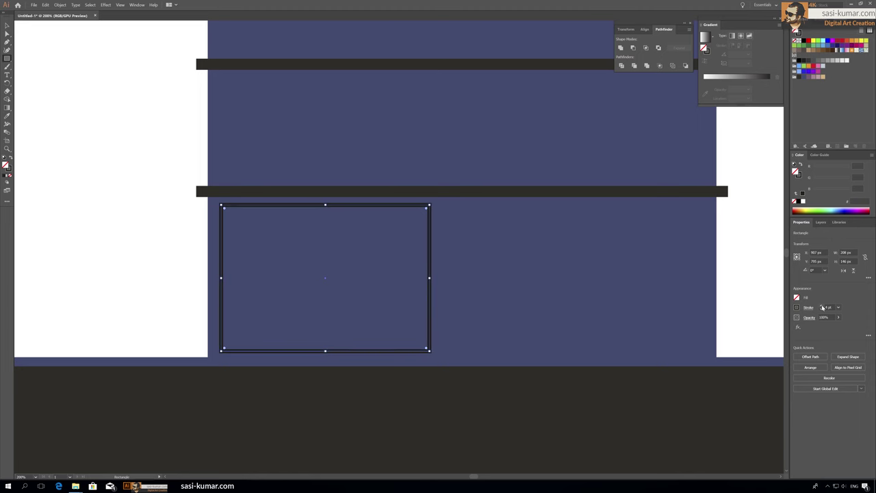
Fill the window with a top-to-bottom orange-to-tan gradient.
left_click(7, 175)
left_click_drag(329, 206, 330, 353)
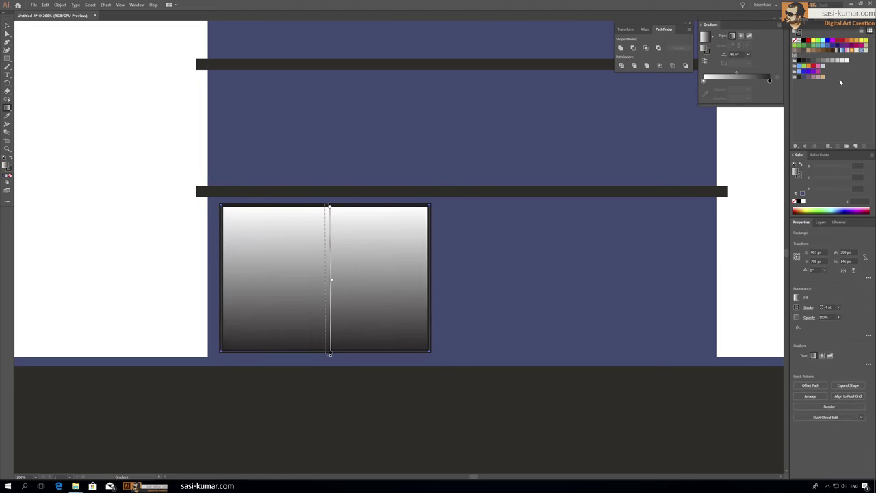
left_click_drag(764, 82, 768, 81)
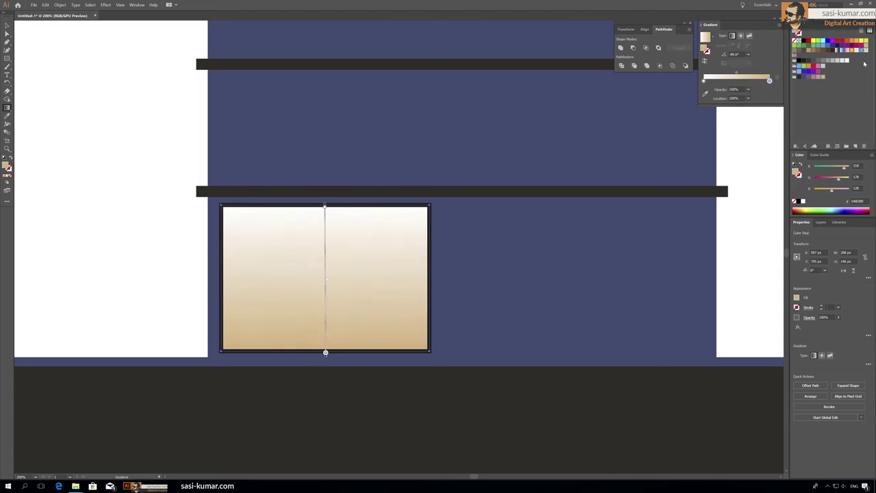
left_click(703, 81)
left_click(818, 41)
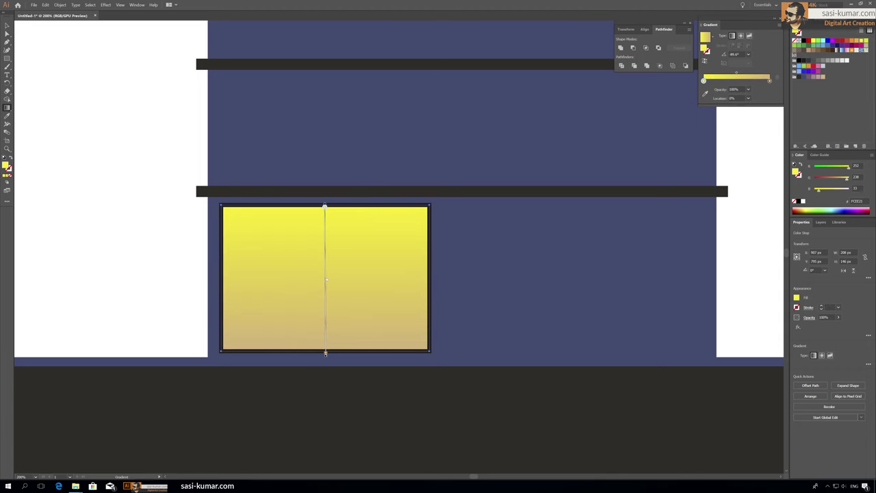
left_click_drag(825, 179, 829, 179)
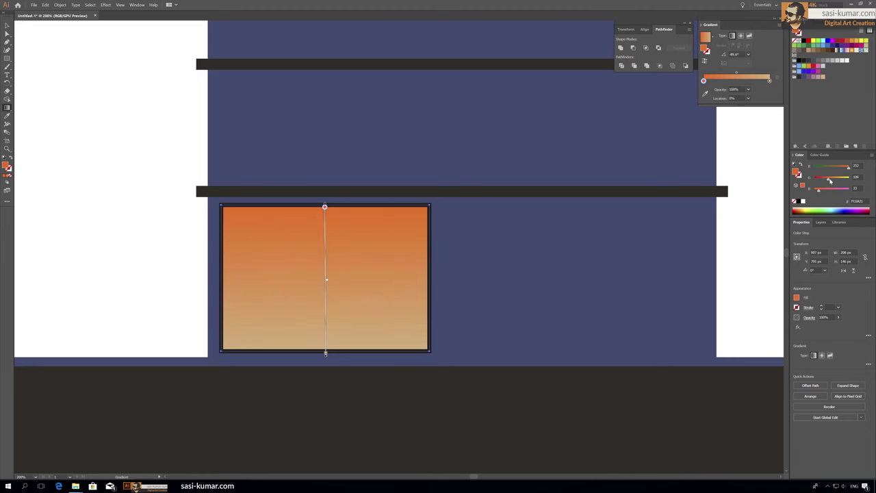
left_click(8, 25)
left_click(227, 114)
Add a vertical divider bar and a horizontal divider across the right pane.
left_click(8, 59)
left_click_drag(365, 205, 368, 245)
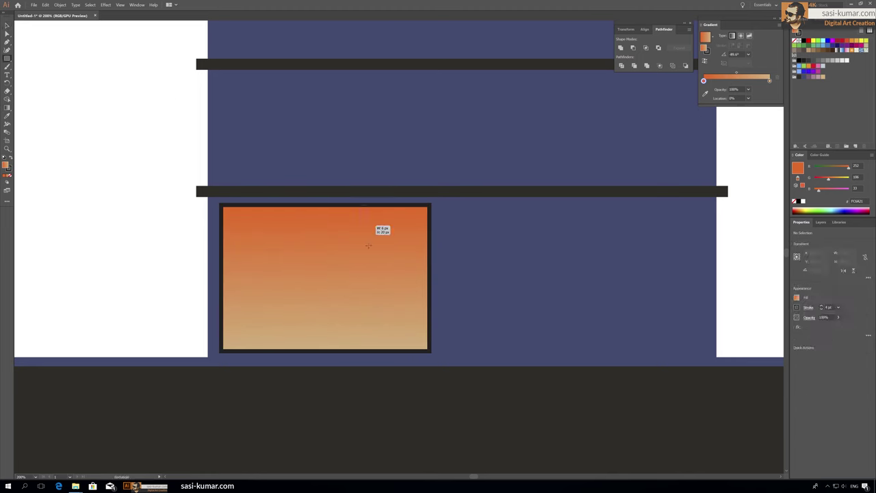
key("v")
left_click(89, 78)
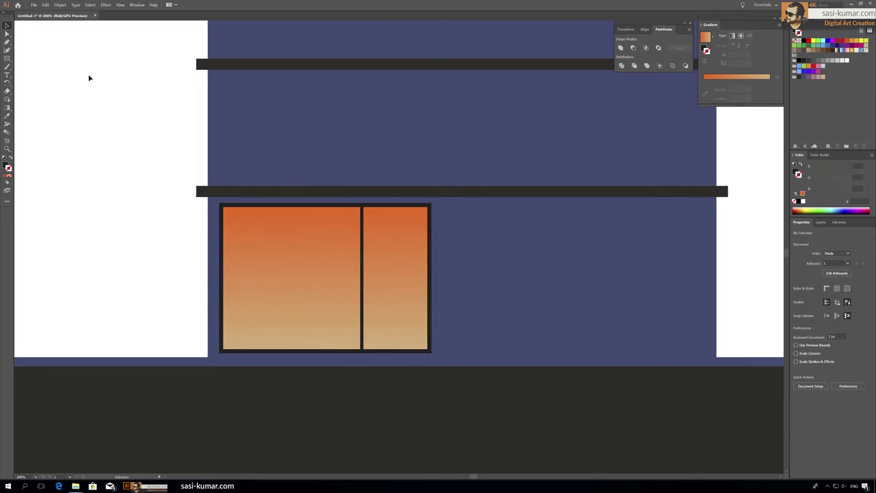
key("m")
left_click_drag(412, 311, 430, 311)
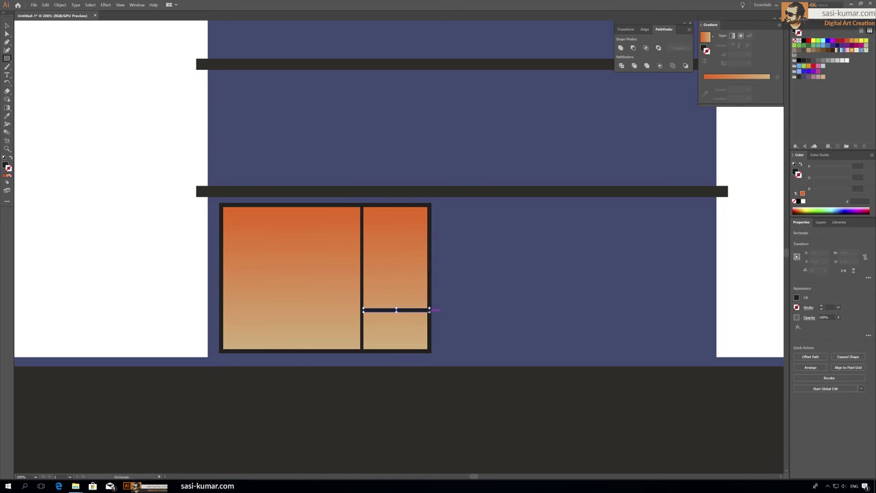
left_click(7, 26)
left_click(162, 141)
left_click_drag(162, 141, 158, 134)
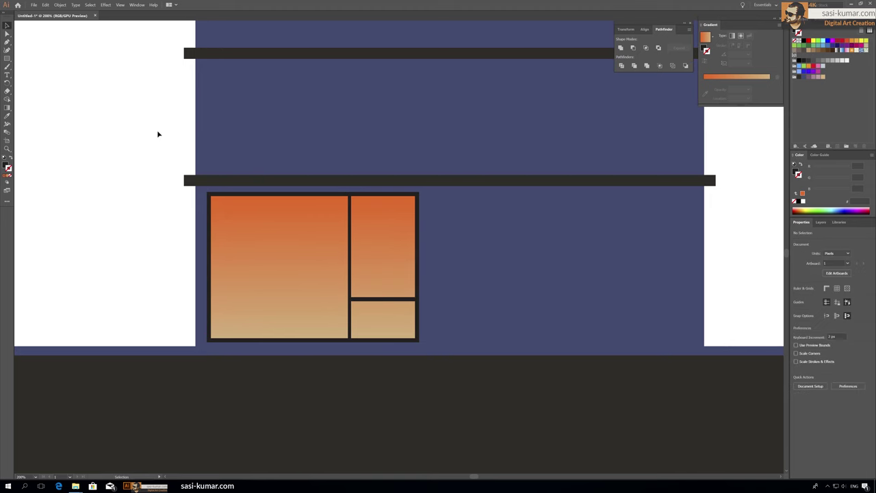
scroll(186, 191, "up", 1)
Draw the upper window with the Pen tool, its top slanting under the roof.
scroll(186, 195, "up", 3)
left_click(8, 61)
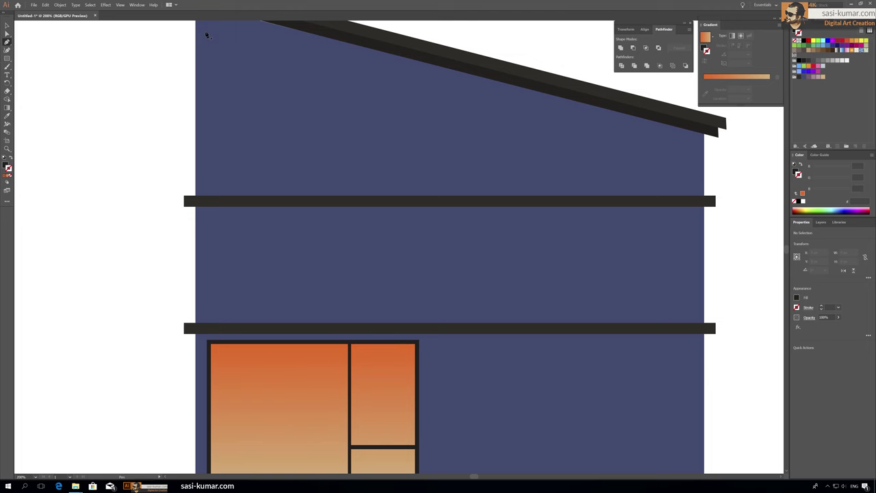
key("ctrl+minus")
key("ctrl+minus")
left_click(303, 136)
left_click(303, 212)
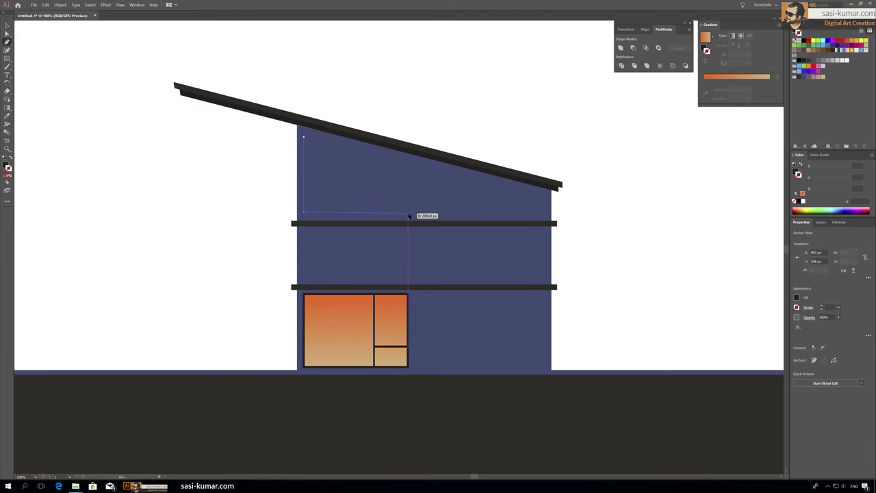
left_click(408, 212)
left_click(407, 167)
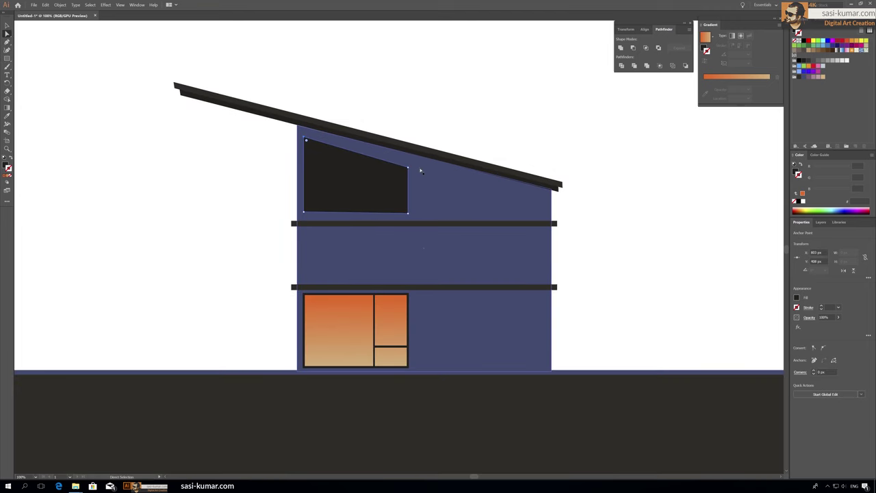
left_click(423, 171, "ctrl")
Eyedropper the lower window's gradient onto it and draw a vertical pane line.
left_click(356, 174)
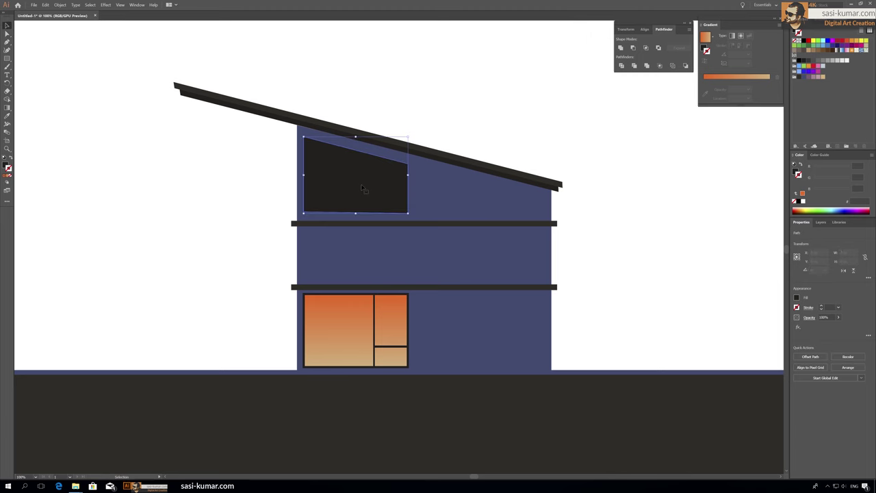
key("i")
left_click(338, 325)
left_click(305, 212)
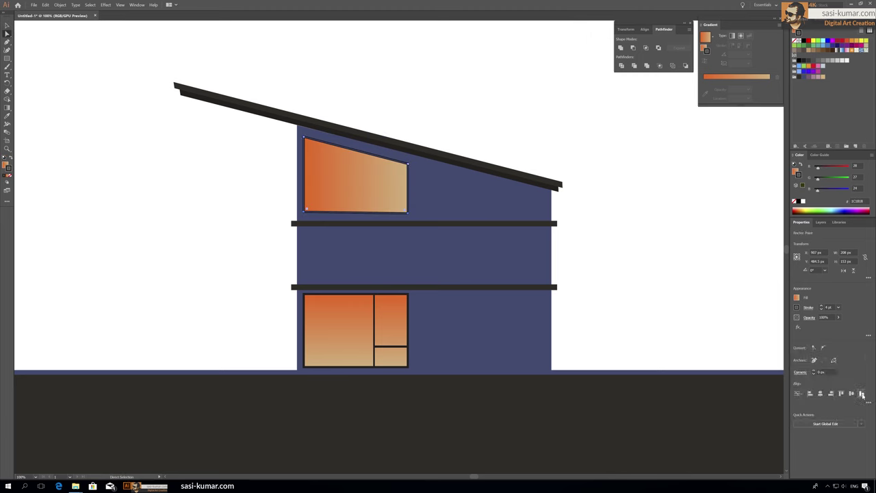
left_click_drag(8, 58, 31, 62)
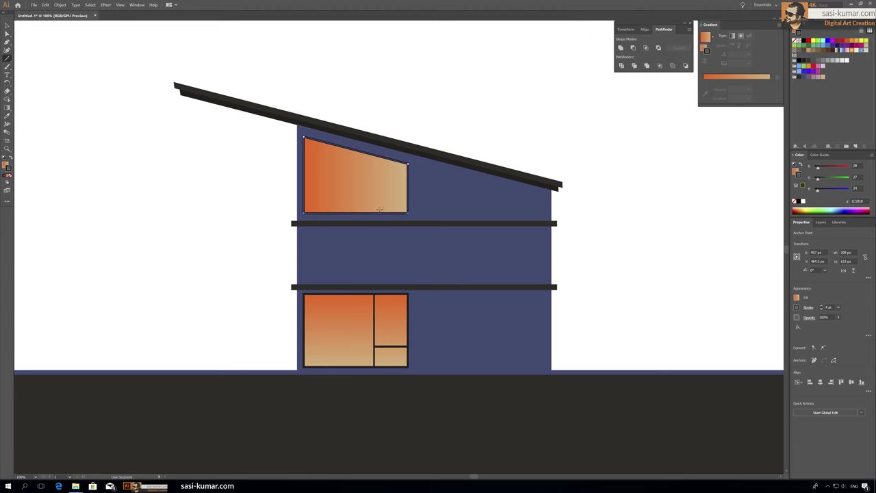
left_click_drag(377, 213, 377, 156)
key("i")
left_click(158, 80)
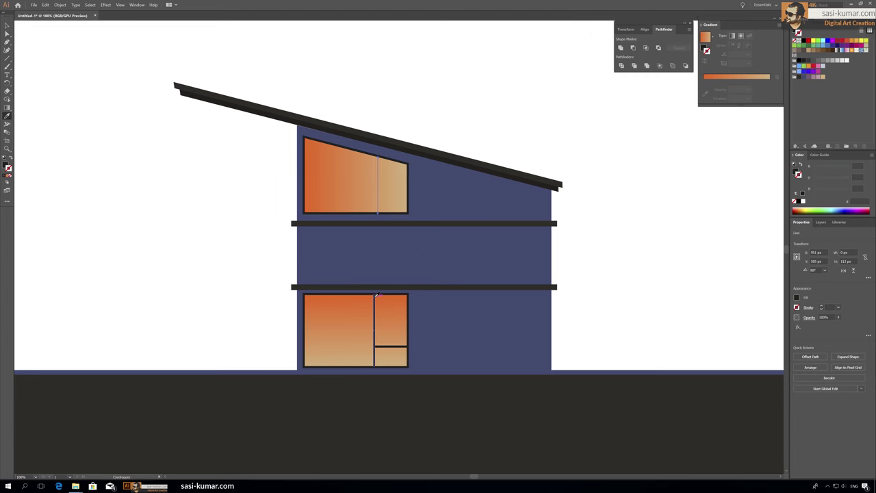
Alt-drag a copy of the lower window's pane dividers onto the upper window, brought to front.
key("v")
left_click(381, 346)
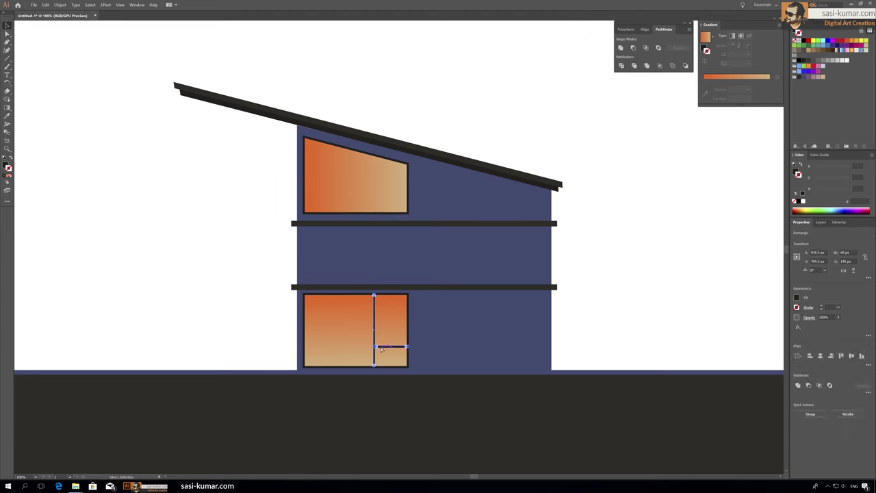
left_click_drag(384, 198, 385, 196)
right_click(385, 192)
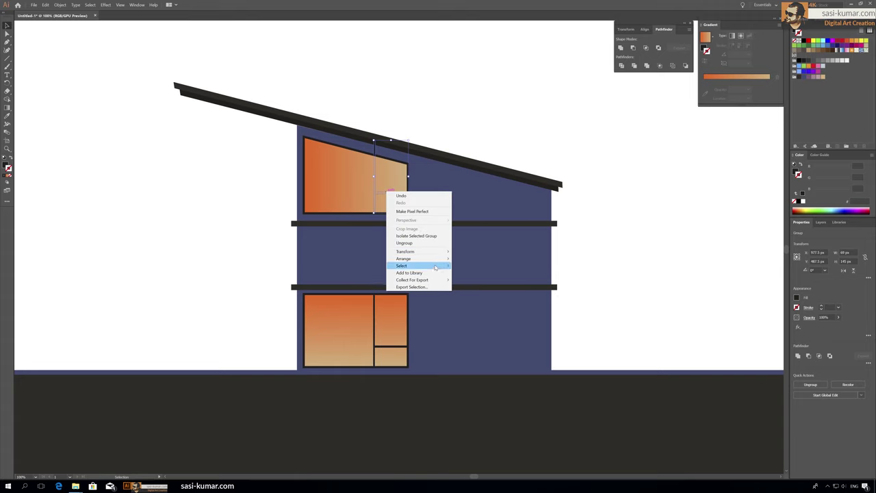
left_click(420, 264)
left_click(390, 328, "shift")
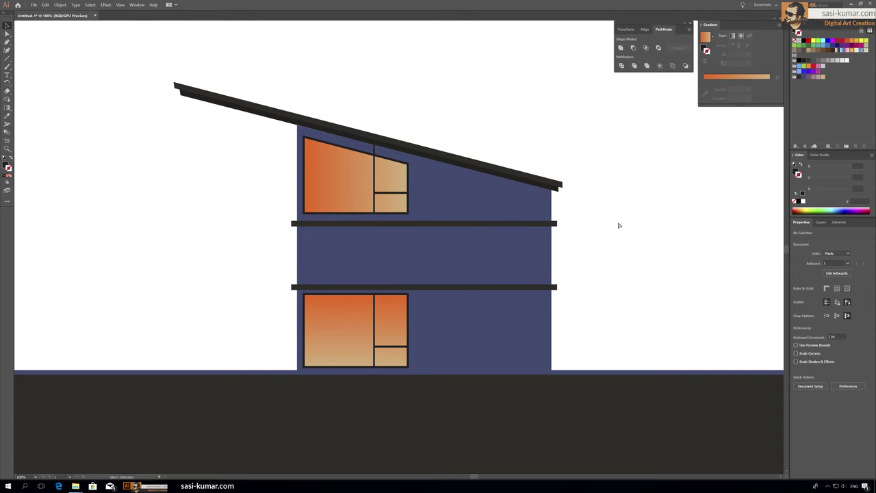
Trim the copied vertical pane line to the window's slanted top.
scroll(377, 137, "up", 4)
double_click(367, 205)
key("a")
left_click(367, 151)
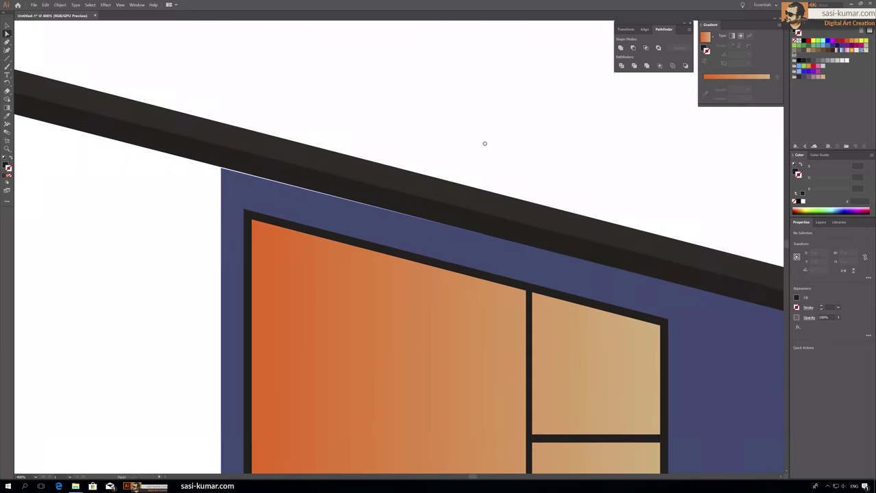
key("Escape")
scroll(484, 141, "up", 3)
scroll(485, 141, "left", 5)
left_click_drag(222, 170, 222, 165)
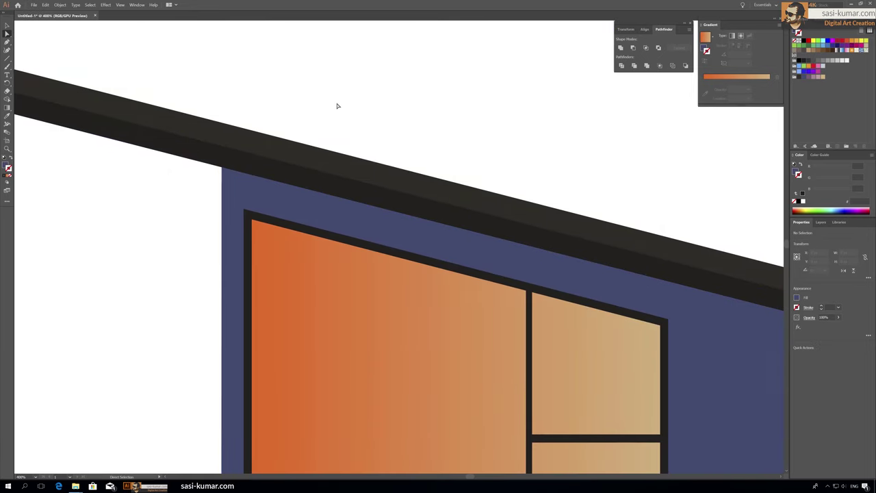
key("ctrl+0")
Make the upper window's gradient run top to bottom with the Gradient tool.
key("v")
left_click(396, 221)
key("g")
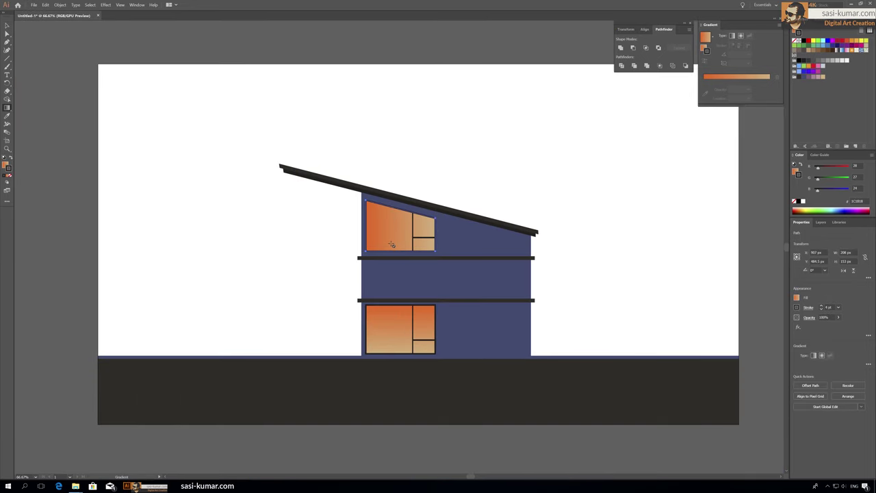
left_click_drag(390, 205, 389, 247)
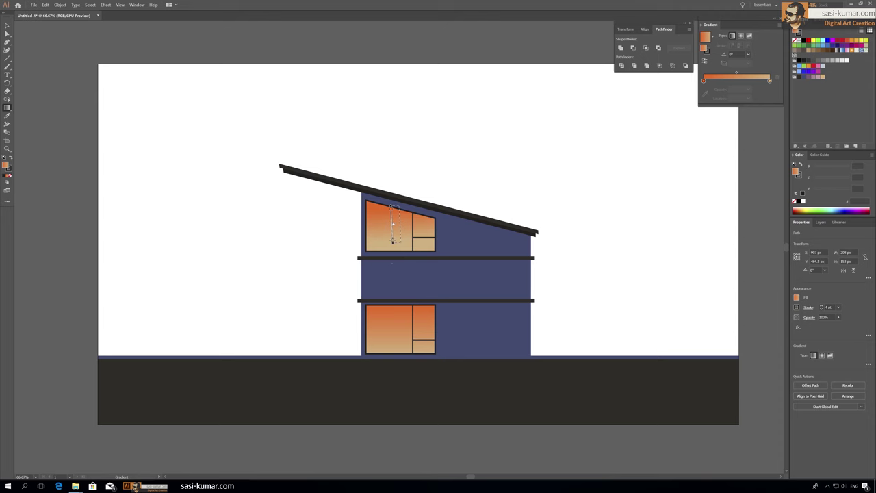
key("v")
left_click(429, 122)
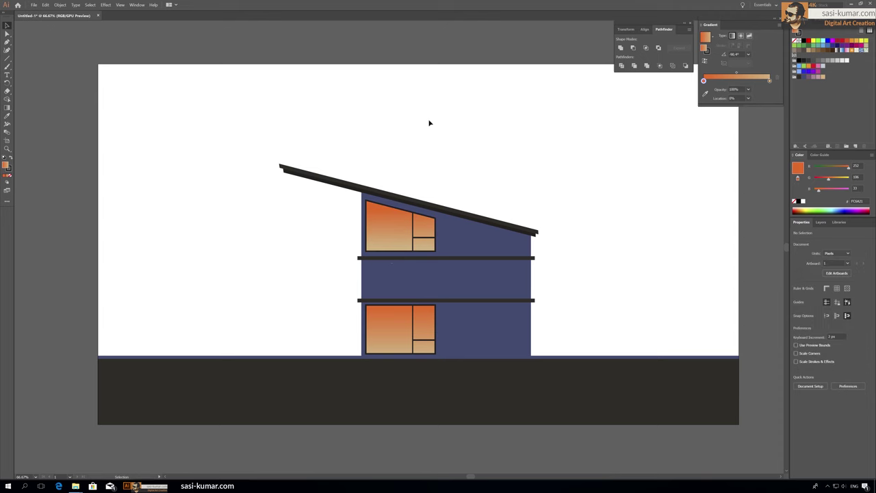
scroll(429, 122, "down", 1)
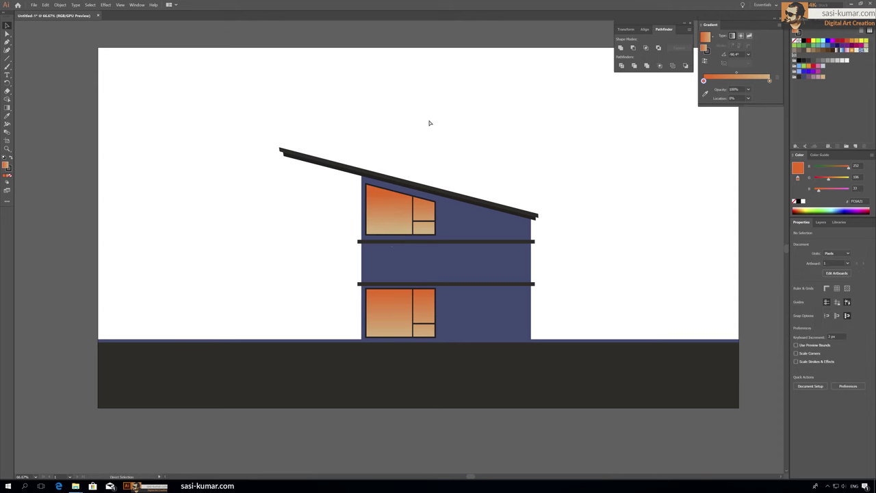
key("ctrl+plus")
key("ctrl+plus")
Draw a thin sill bar under the upper window.
left_click(460, 243)
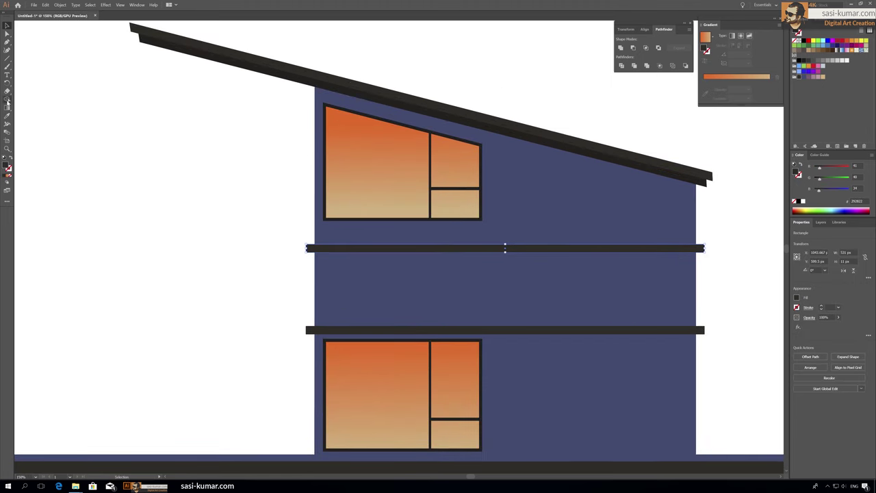
left_click_drag(8, 59, 34, 63)
left_click_drag(312, 221, 491, 225)
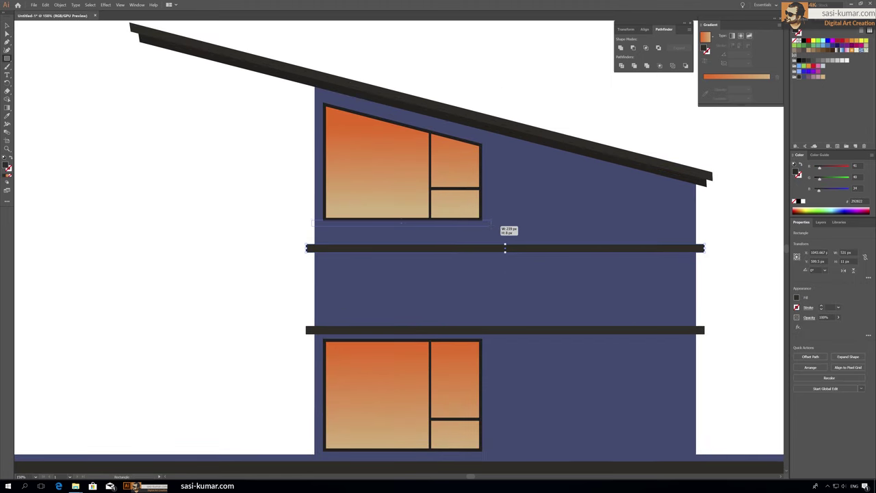
left_click(214, 154)
scroll(260, 229, "down", 1)
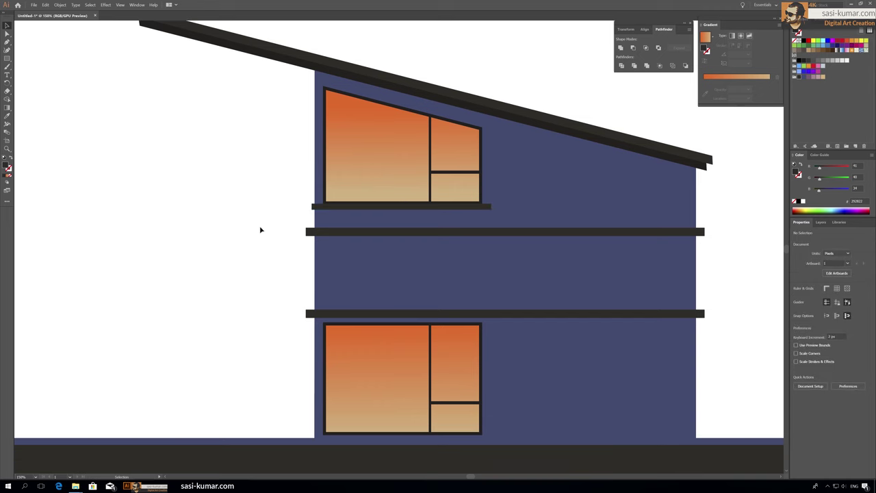
scroll(205, 184, "down", 2)
scroll(205, 184, "right", 4)
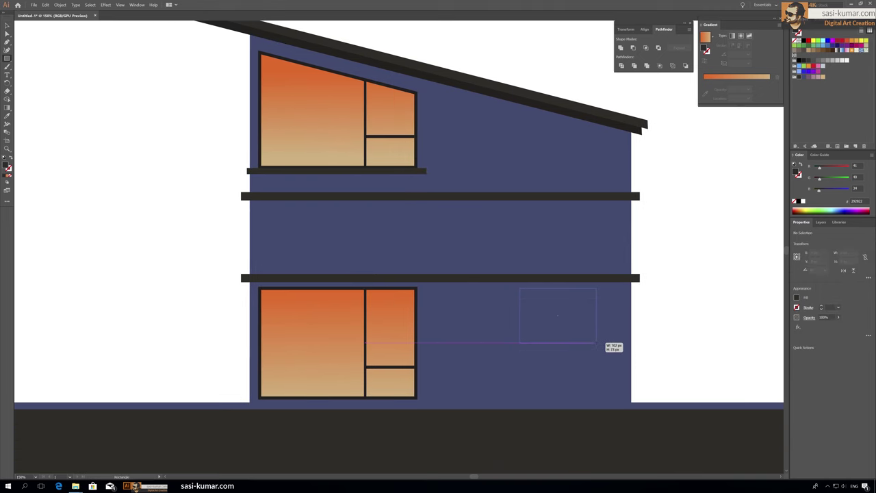
Add a small lower-floor window on the right with a top-to-bottom orange gradient.
left_click_drag(565, 317, 590, 341)
key("i")
left_click(387, 336)
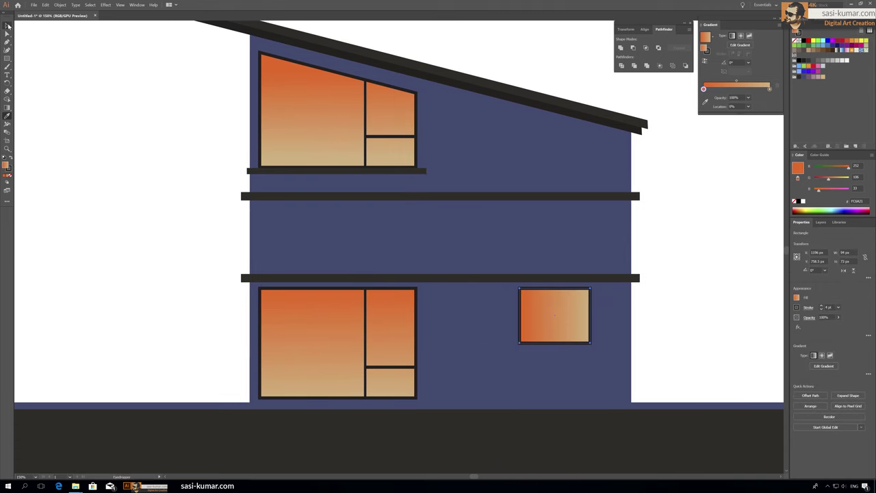
key("g")
left_click_drag(560, 290, 560, 331)
left_click(158, 152)
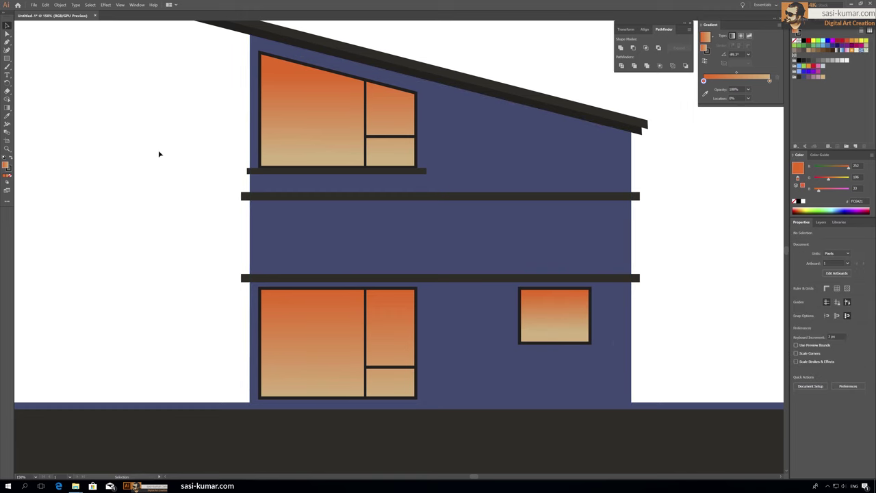
scroll(137, 146, "right", 2)
Draw a thin shelf under the small window in the dark trim colour.
key("m")
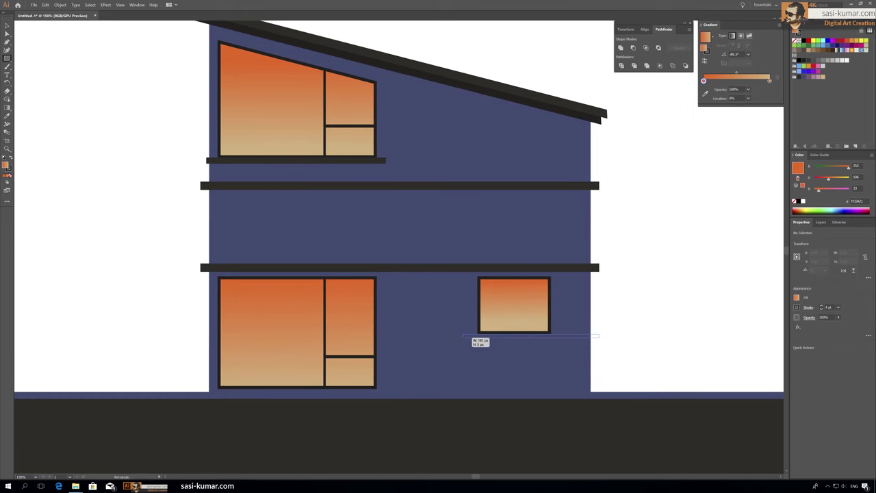
left_click_drag(462, 337, 462, 337)
key("i")
left_click(397, 266)
key("v")
left_click(154, 192)
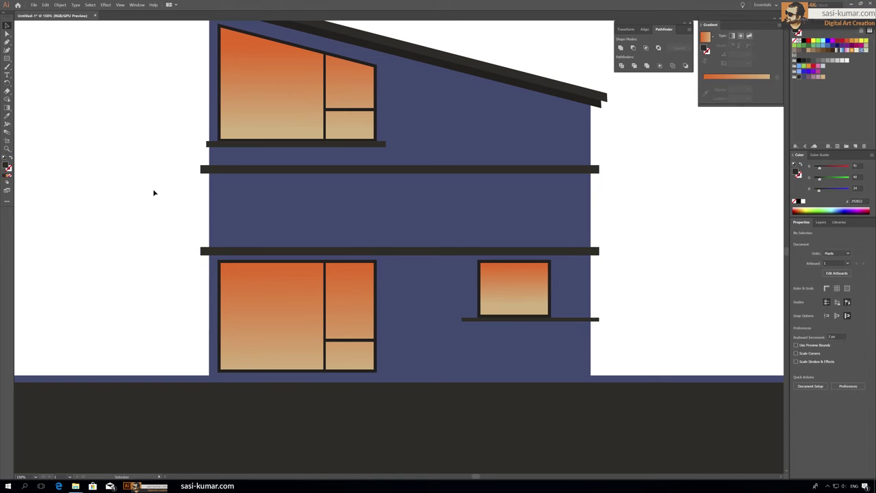
Draw a thin vertical post running down to the ground.
key("m")
left_click_drag(458, 272, 463, 397)
key("v")
left_click(633, 344)
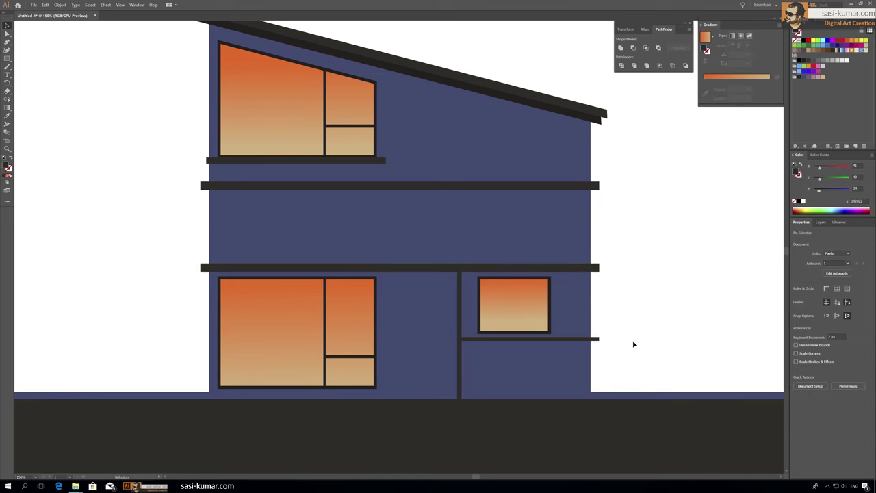
key("ctrl+0")
Pull the roof's left anchors inward to shorten its left overhang.
key("a")
left_click_drag(290, 182, 307, 215)
key("ctrl+plus")
key("ctrl+plus")
key("ctrl+plus")
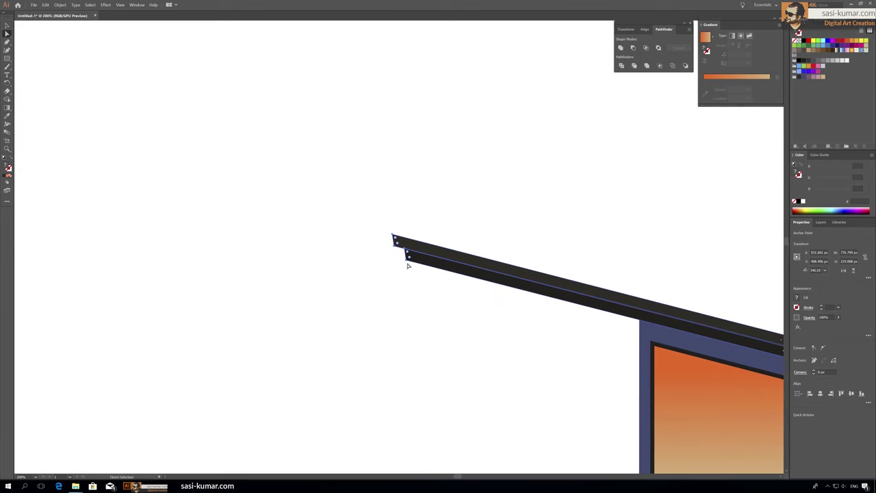
mouse_move(407, 264)
left_mouse_down()
mouse_move(490, 293)
mouse_move(483, 270)
left_mouse_up()
key("ctrl+0")
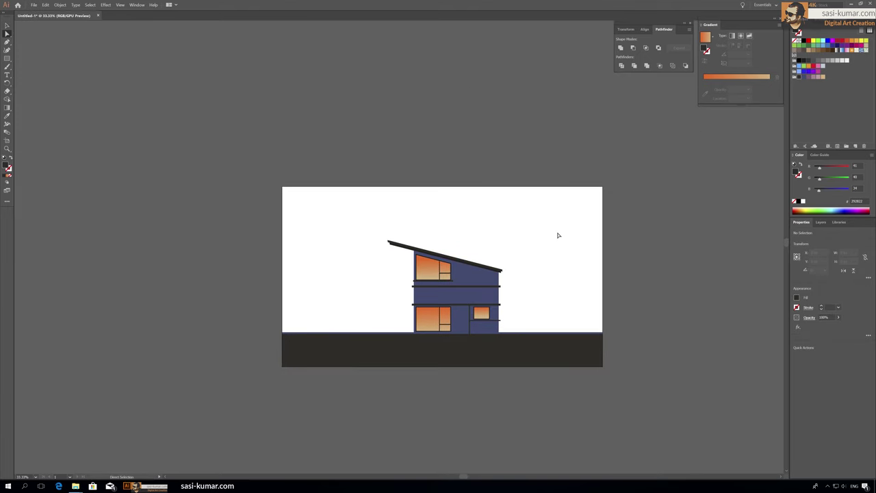
key("ctrl+plus")
key("ctrl+plus")
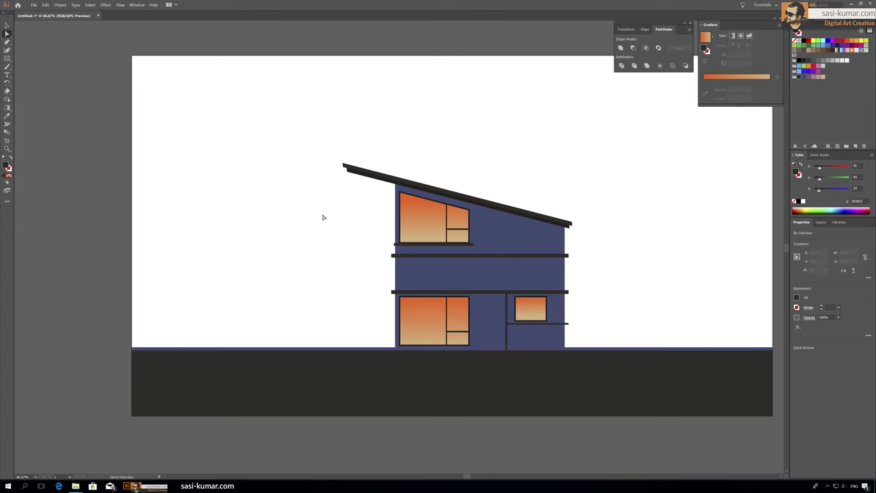
key("ctrl+plus")
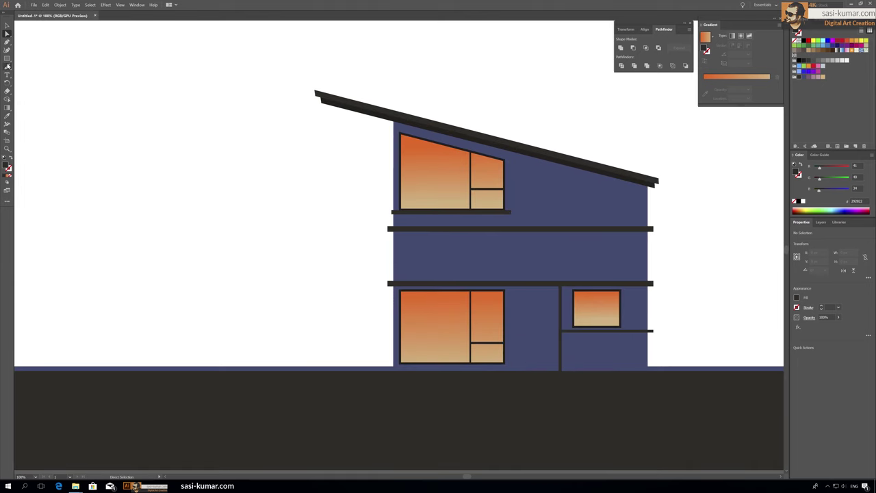
Draw the fence's top rail and four evenly distributed posts left of the house.
mouse_move(393, 335)
left_mouse_down()
mouse_move(265, 340)
mouse_move(274, 365)
left_mouse_up()
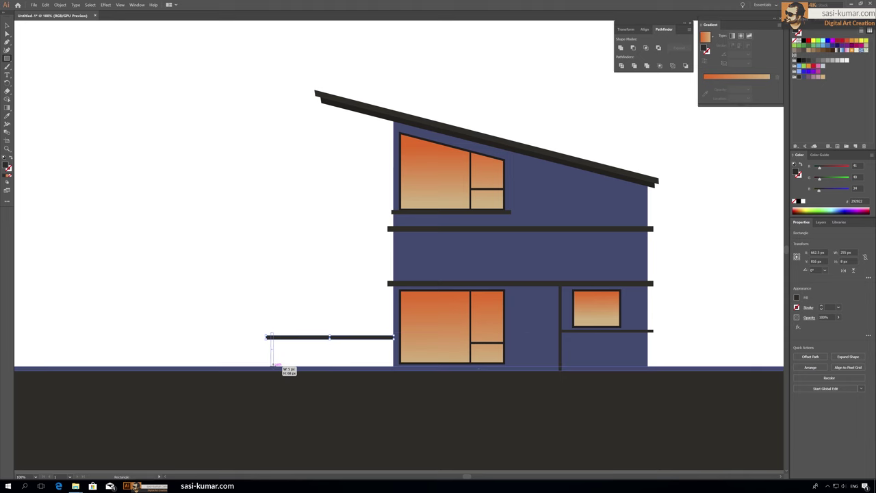
key("ctrl+plus")
left_click_drag(302, 263, 494, 262)
left_click_drag(507, 290, 294, 301)
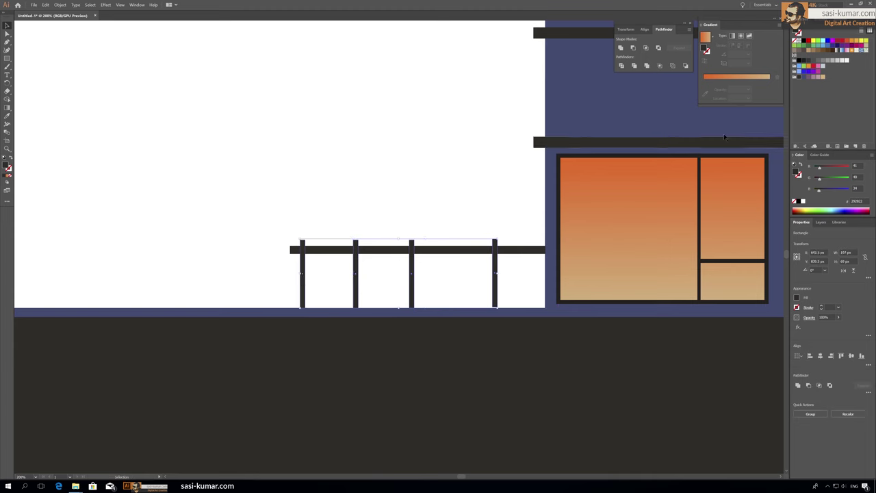
left_click(868, 364)
left_click(853, 405)
Draw a thin lower rail across the fence posts.
left_click(344, 217)
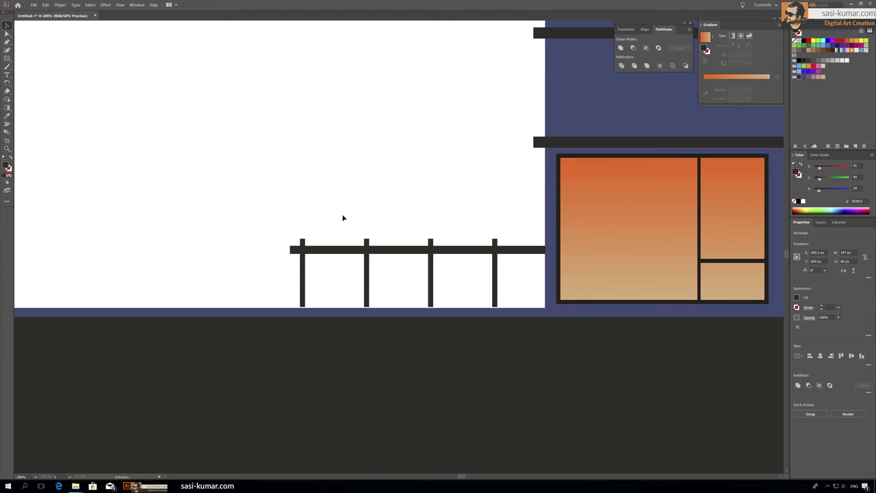
left_click(6, 59)
left_click_drag(290, 280, 546, 282)
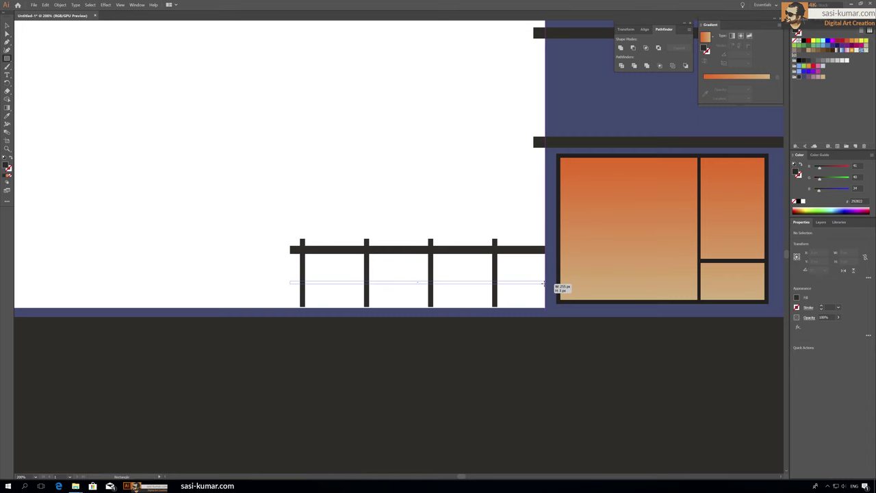
key("v")
left_click(417, 281)
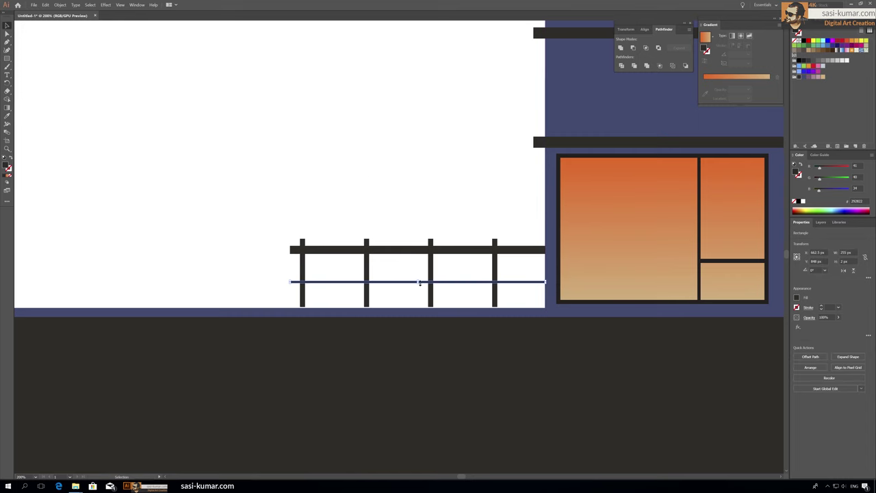
scroll(418, 281, "up", 3)
scroll(415, 260, "down", 3)
scroll(405, 226, "down", 1)
Add an end post at the fence's left end and group all fence pieces.
key("m")
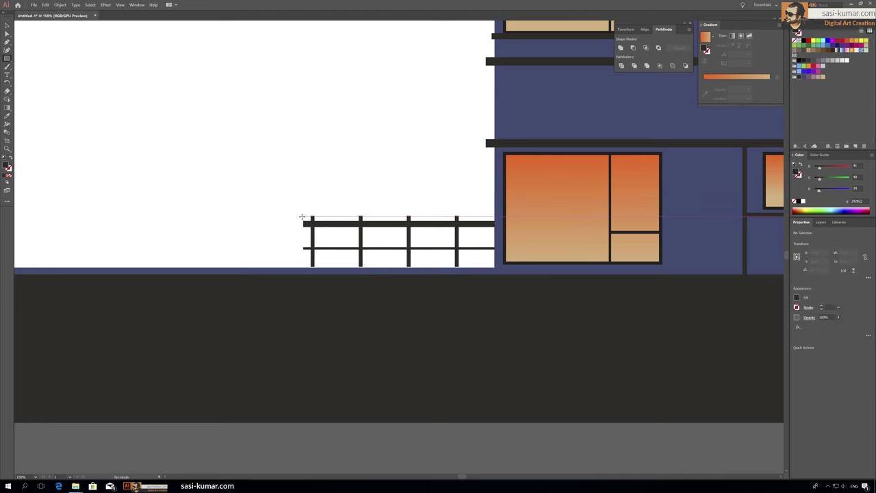
left_click_drag(305, 265, 305, 266)
key("v")
left_click_drag(281, 214, 484, 264)
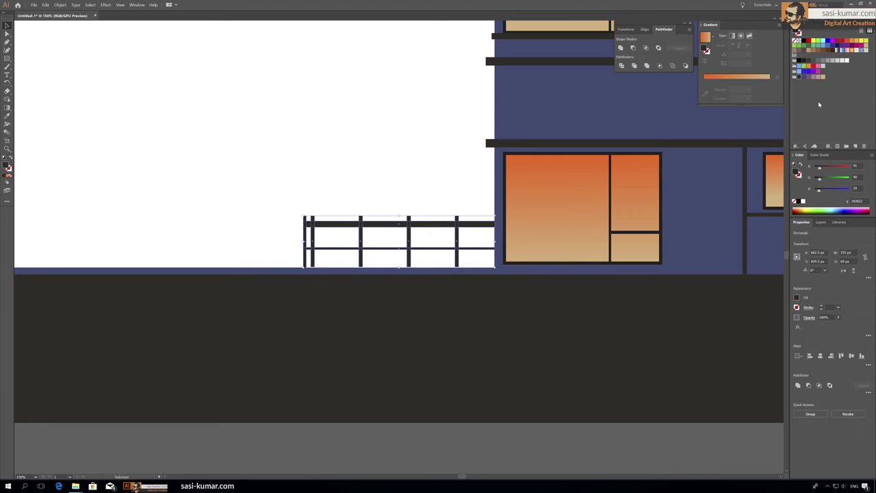
key("ctrl+g")
left_click(380, 169)
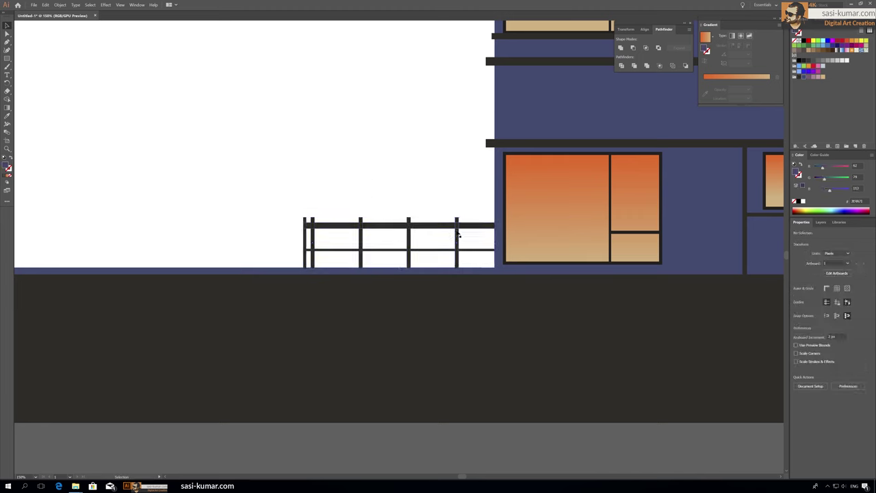
Colour the grouped fence with the walls' slate blue.
left_click(457, 235)
key("i")
left_click(501, 152)
key("v")
left_click(330, 136)
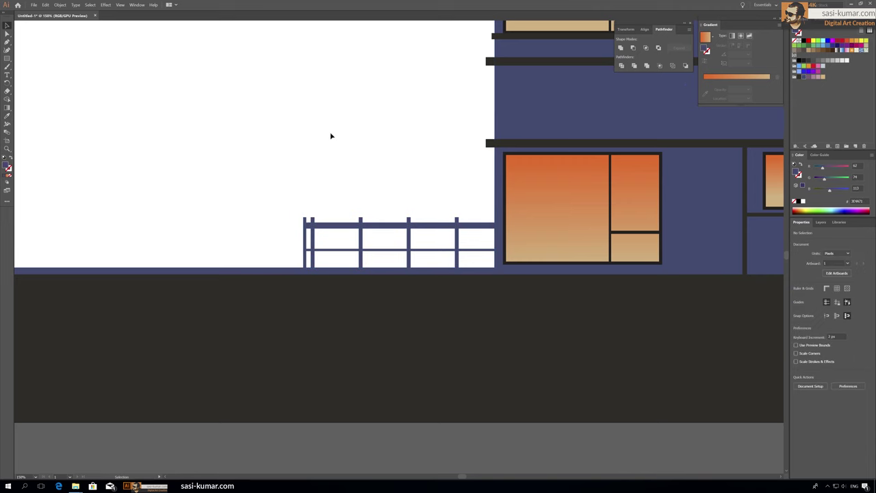
key("ctrl+0")
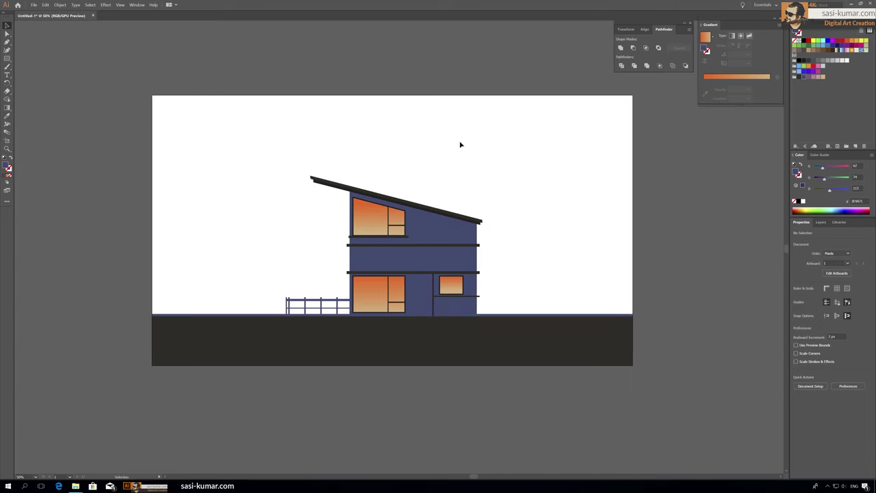
Draw the chimney rectangle on the roof, plus a dark grey copy restacked behind it.
key("ctrl+1")
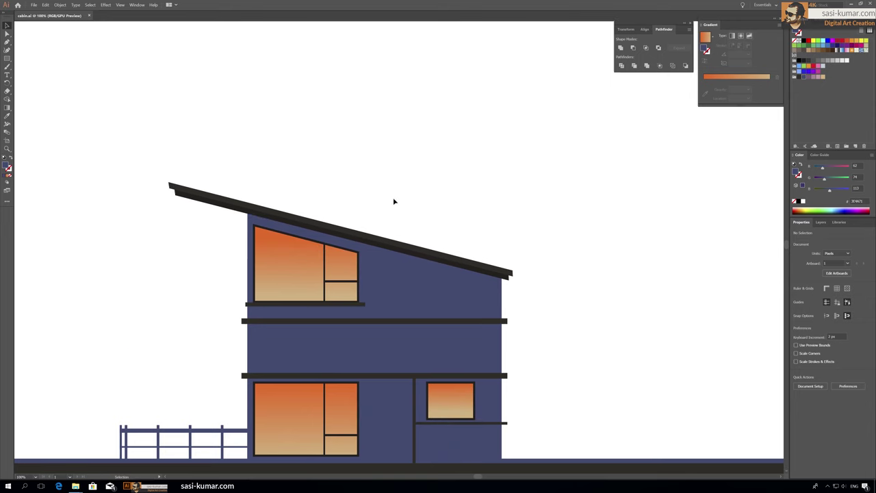
left_click(7, 57)
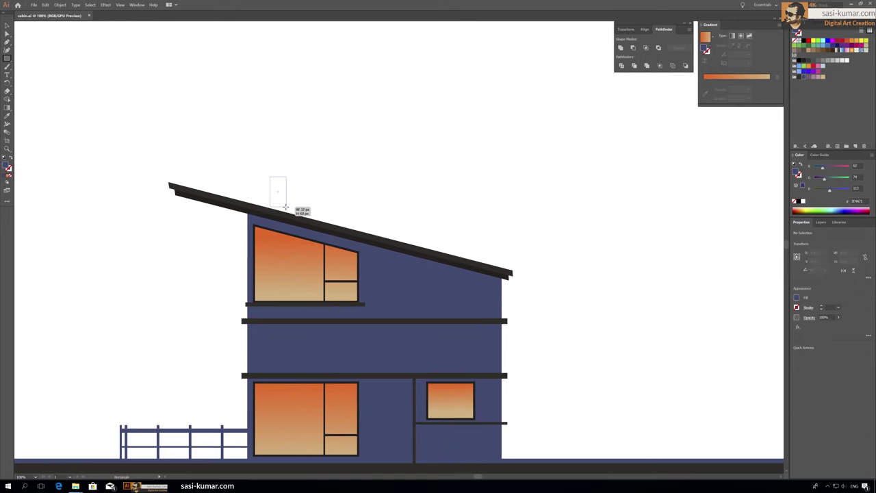
left_click_drag(285, 206, 282, 196)
key("v")
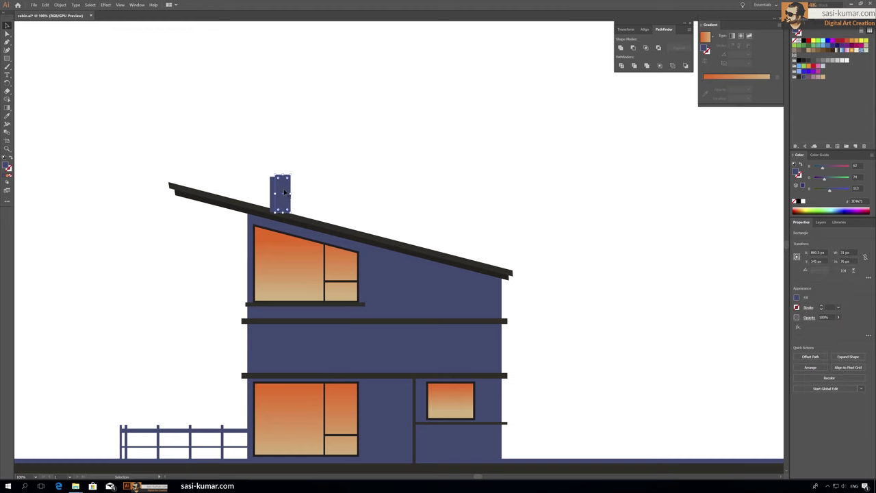
right_click(283, 192)
left_click(380, 295)
left_click(386, 207)
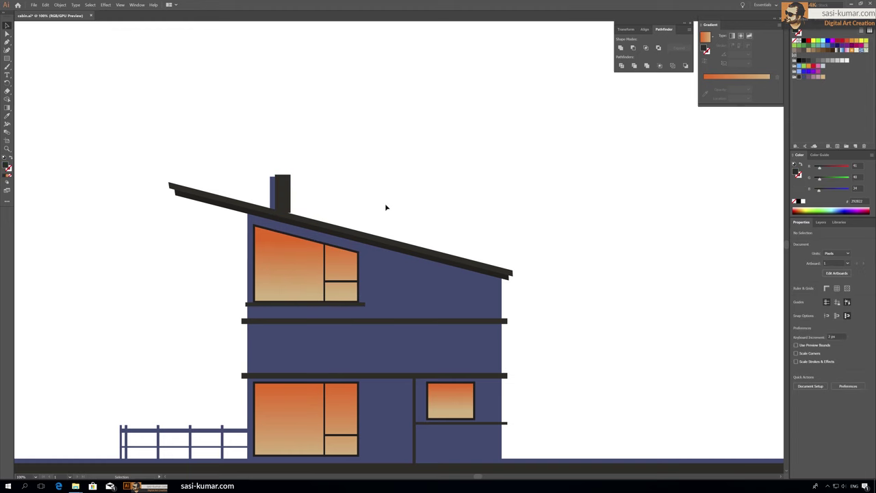
Move the chimney onto the roof's right part and stretch it taller.
scroll(227, 164, "up", 3)
left_click(340, 246)
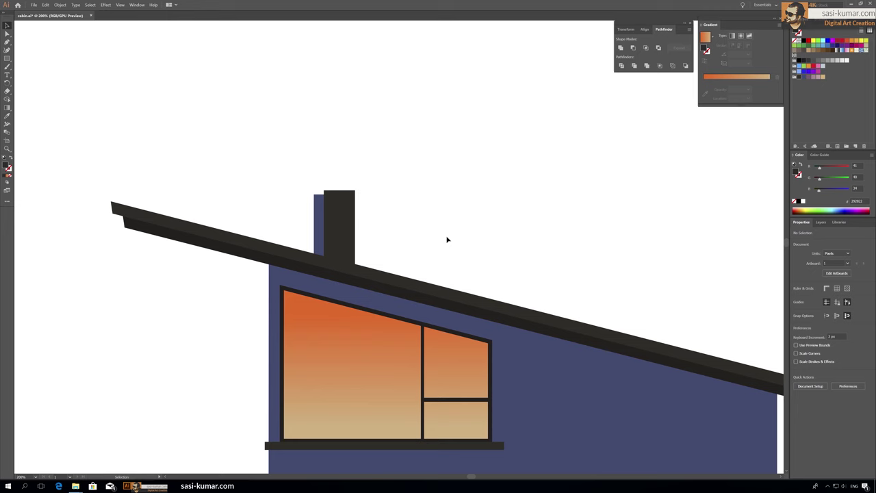
scroll(447, 239, "down", 1)
scroll(447, 238, "right", 3)
left_click_drag(241, 189, 630, 288)
left_click_drag(604, 248, 594, 114)
key("ctrl+minus")
key("ctrl+minus")
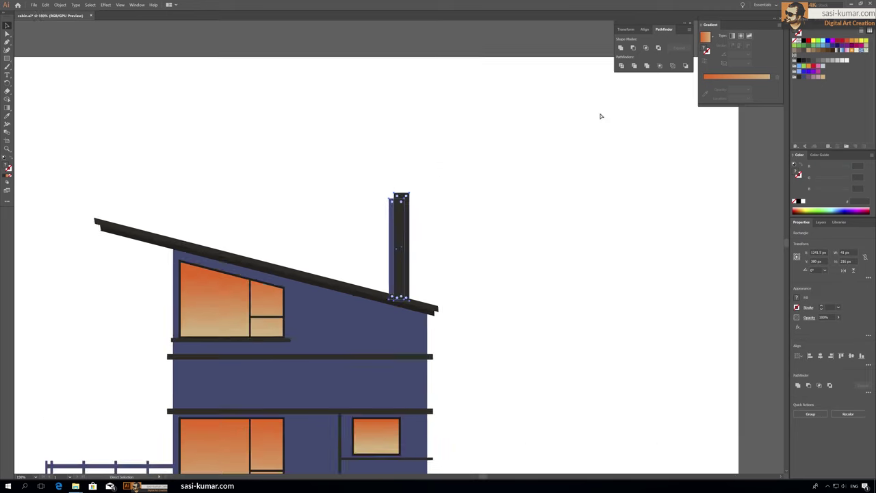
key("ctrl+minus")
left_click(468, 210)
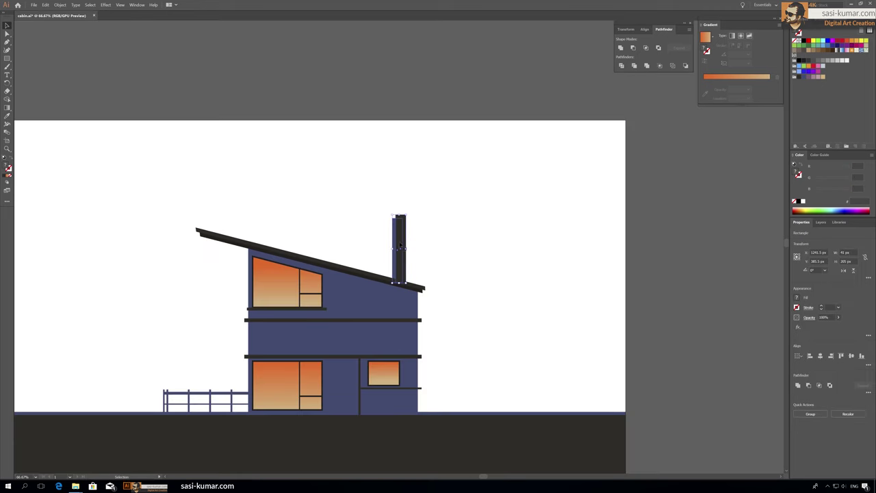
mouse_move(397, 224)
left_mouse_down()
mouse_move(358, 216)
mouse_move(368, 228)
left_mouse_up()
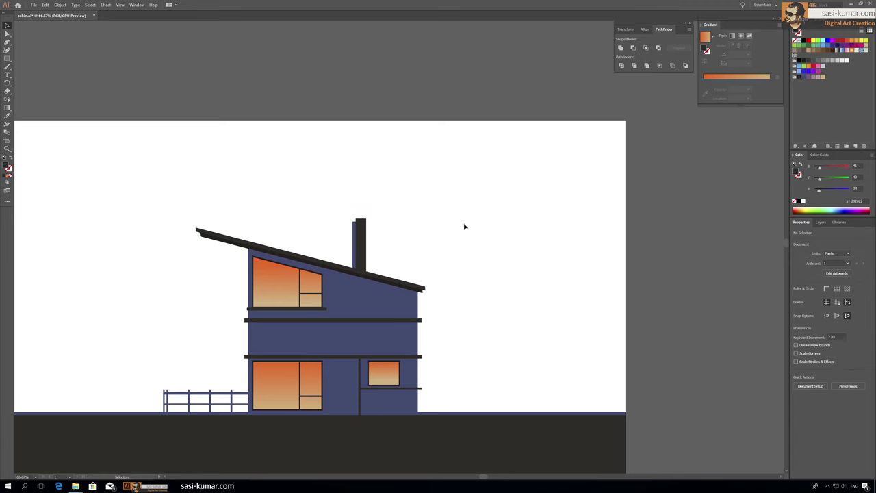
left_click(477, 245)
Scale the whole house up slightly and shift it.
key("ctrl+minus")
key("ctrl+minus")
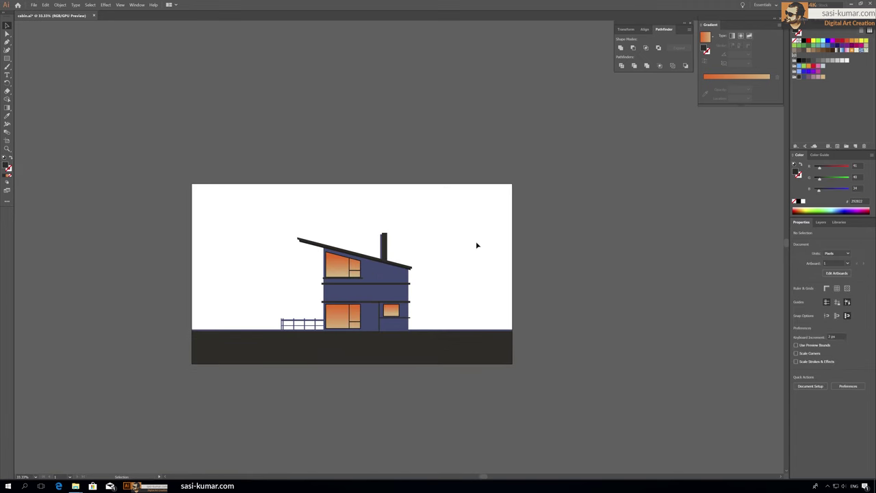
key("ctrl+a")
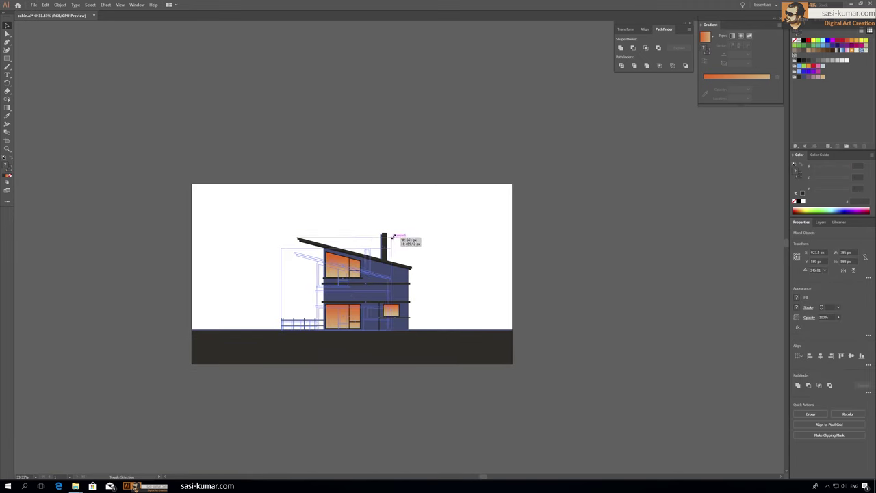
left_click_drag(410, 231, 423, 244)
left_click(480, 246)
key("ctrl+plus")
key("ctrl+plus")
key("ctrl+plus")
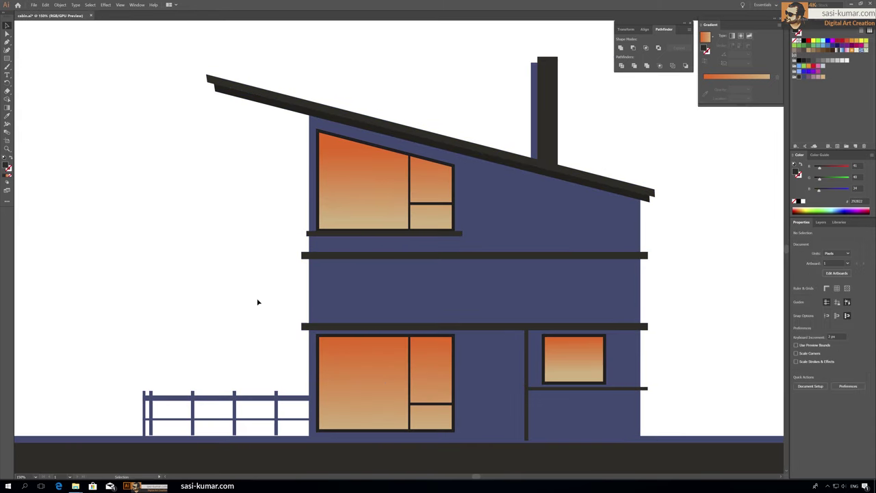
key("ctrl+minus")
key("ctrl+minus")
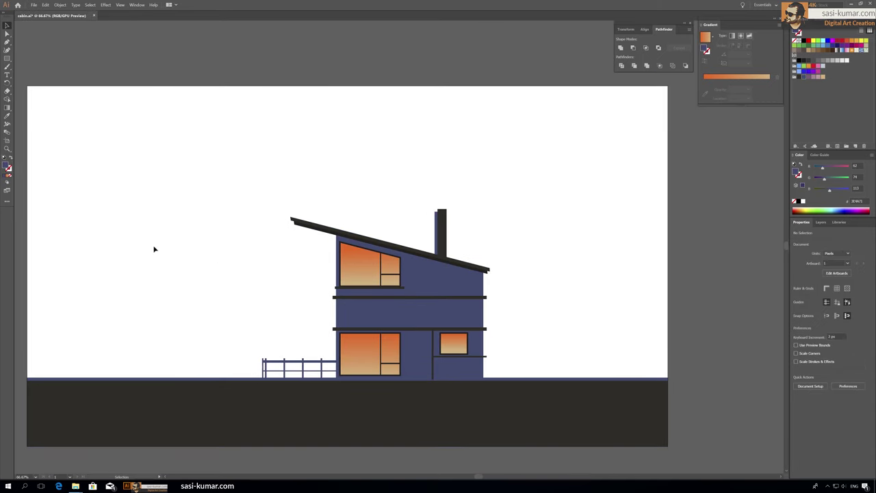
Duplicate the small dark brick left of the house upward to start a column.
mouse_move(154, 248)
left_mouse_down()
mouse_move(228, 252)
mouse_move(213, 276)
left_mouse_up()
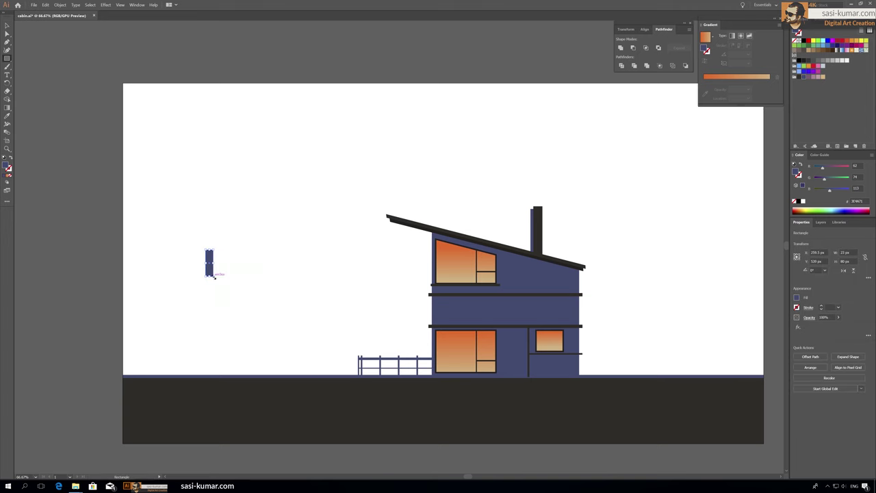
key("ctrl+shift+a")
key("v")
scroll(264, 210, "up", 2)
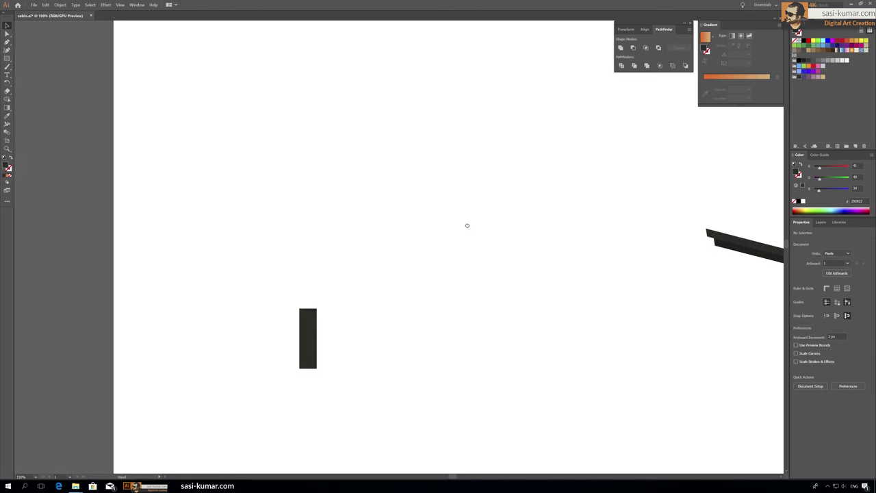
left_click(286, 301)
left_click_drag(286, 300, 286, 238)
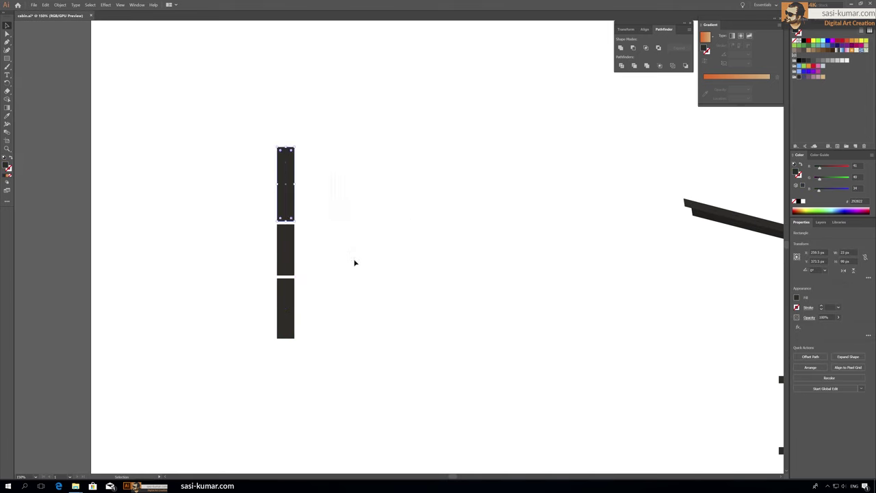
Stack copies of the dark brick into a column and space them evenly.
left_click_drag(354, 262, 270, 342)
left_click_drag(286, 308, 288, 394)
scroll(305, 407, "down", 2)
left_click(286, 411)
scroll(311, 404, "down", 1)
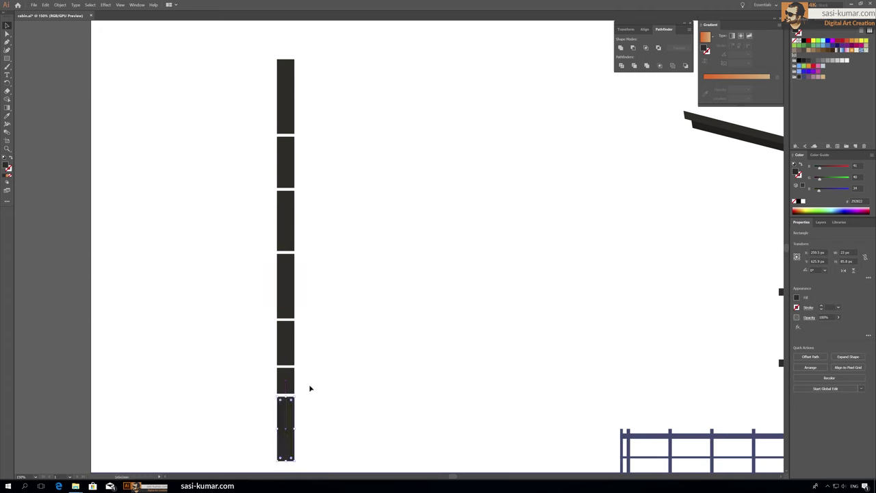
left_click(288, 164)
mouse_move(315, 184)
left_mouse_down()
mouse_move(286, 38)
mouse_move(271, 462)
left_mouse_up()
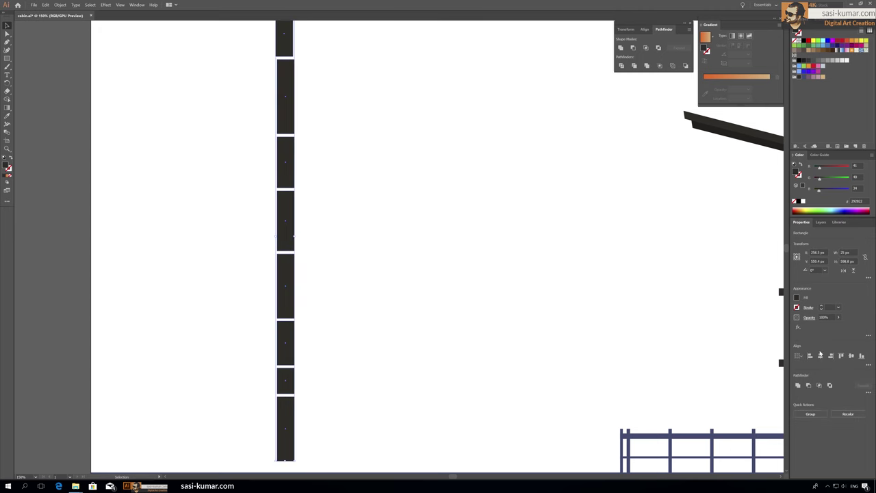
left_click(824, 404)
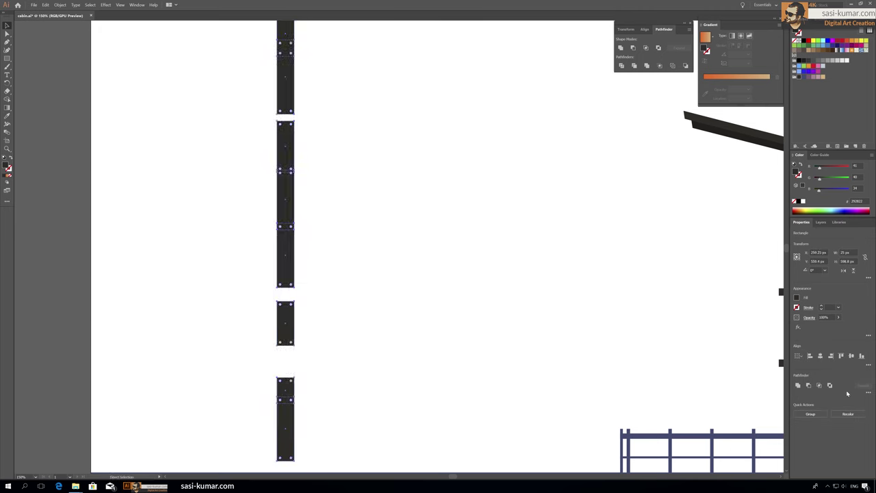
left_click(809, 424)
Position the brick column left of the house and group it.
scroll(466, 355, "up", 3)
mouse_move(466, 355)
left_mouse_down()
mouse_move(459, 251)
mouse_move(467, 287)
left_mouse_up()
key("ctrl+minus")
key("ctrl+minus")
left_click_drag(354, 201, 312, 156)
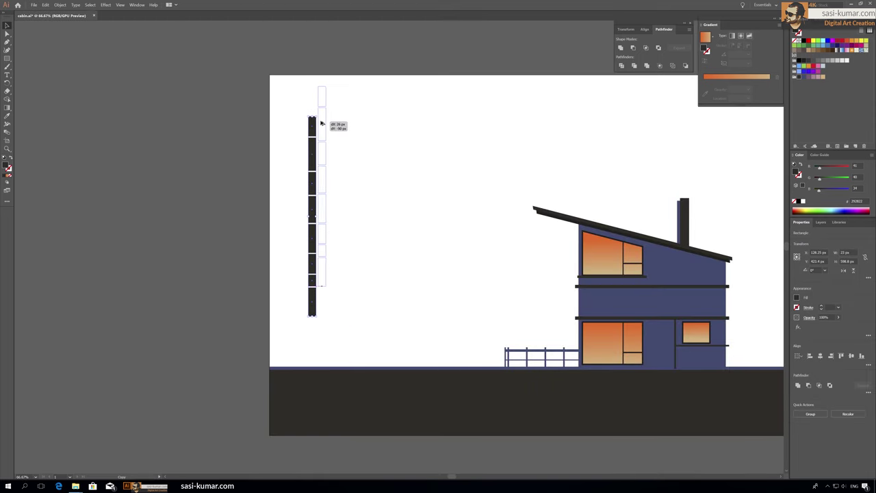
left_click_drag(321, 123, 334, 167)
key("ctrl+g")
Duplicate the column into staggered copies and distribute them evenly horizontally.
mouse_move(335, 198)
left_mouse_down()
mouse_move(345, 231)
mouse_move(353, 134)
left_mouse_up()
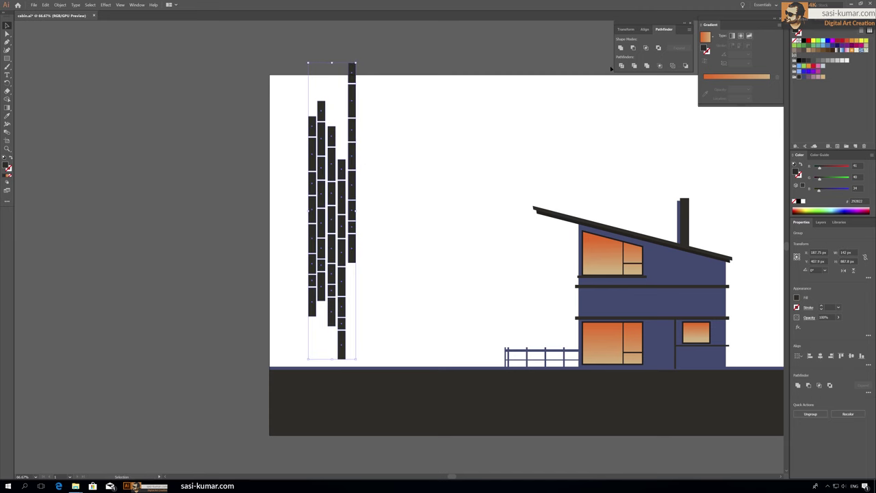
left_click_drag(332, 196, 381, 211)
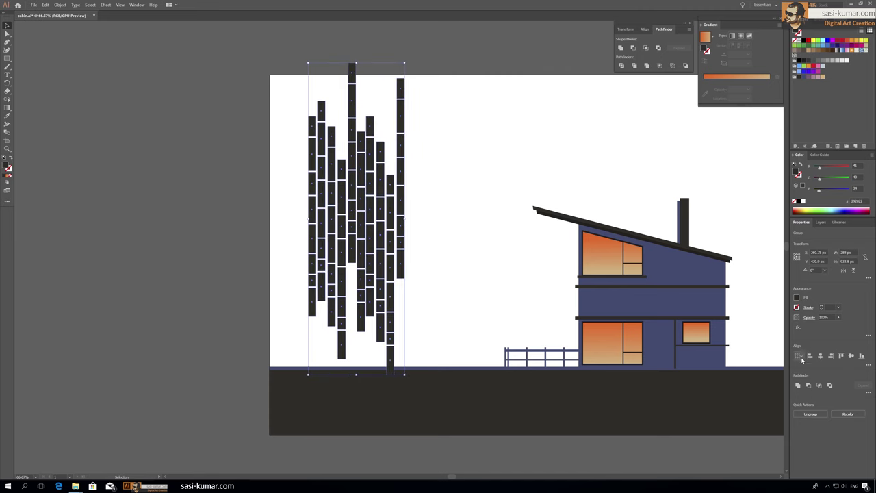
left_click(867, 365)
left_click(867, 405)
Create an exact-size square (50 entered) and centre it over the brick columns.
key("m")
left_click(305, 185)
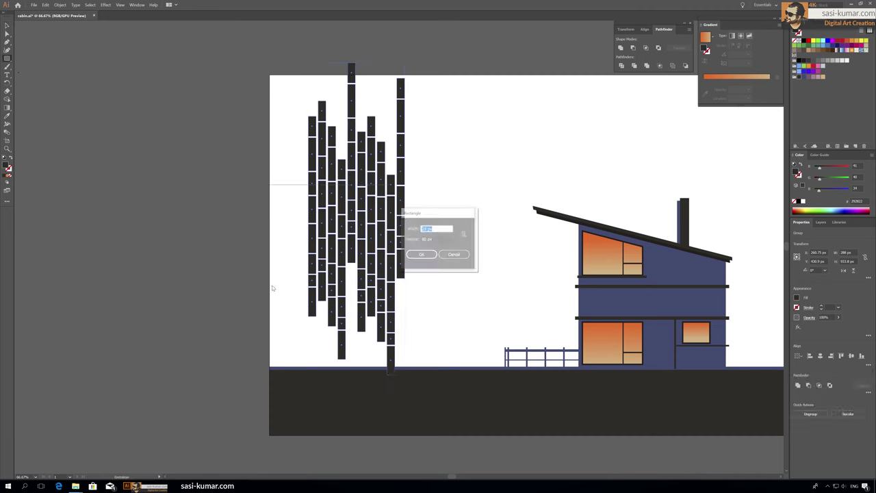
type("50")
key("Return")
key("v")
left_click(210, 217)
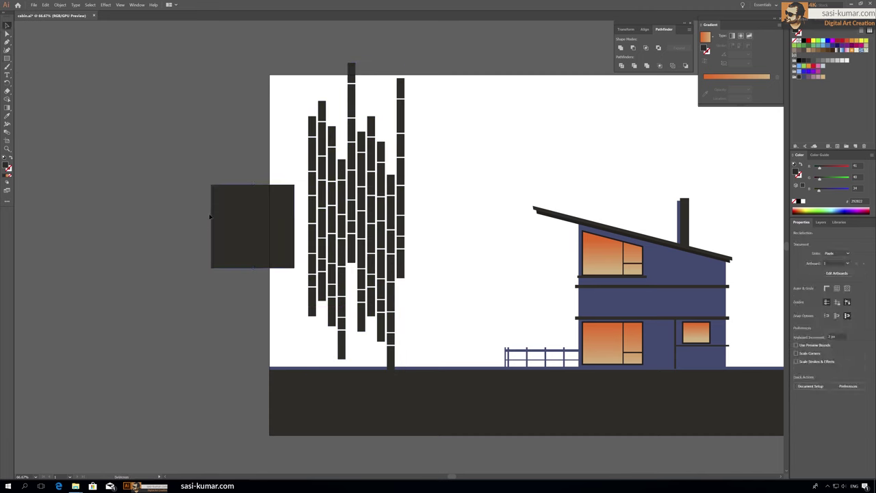
left_click_drag(329, 210, 331, 209)
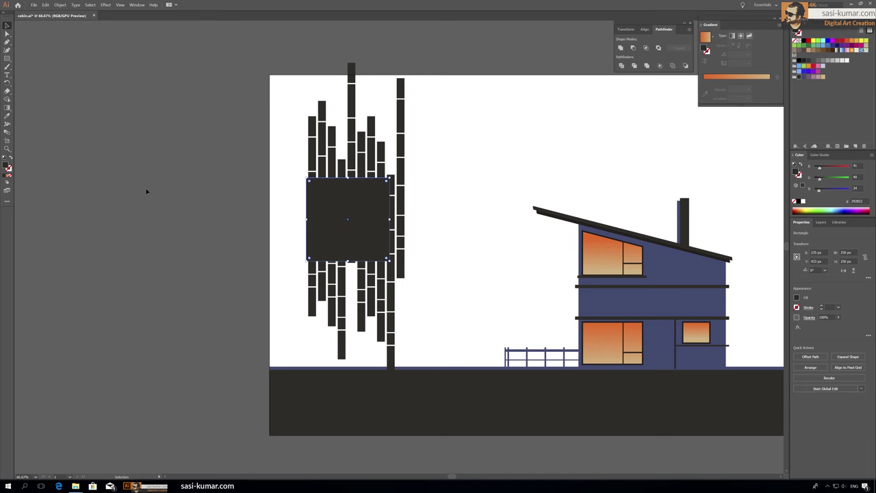
left_click(400, 274)
Squeeze the brick columns shorter and closer together.
left_click_drag(279, 134, 404, 368)
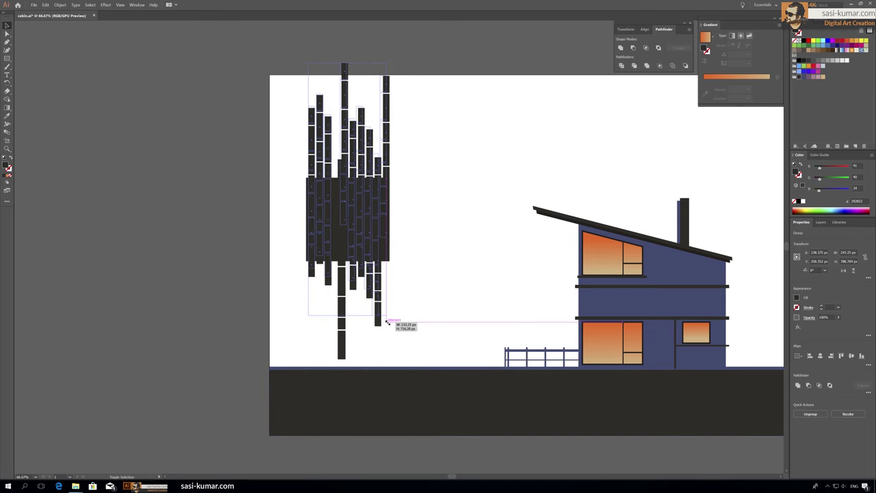
left_click_drag(404, 368, 388, 319)
left_click_drag(398, 358, 388, 326)
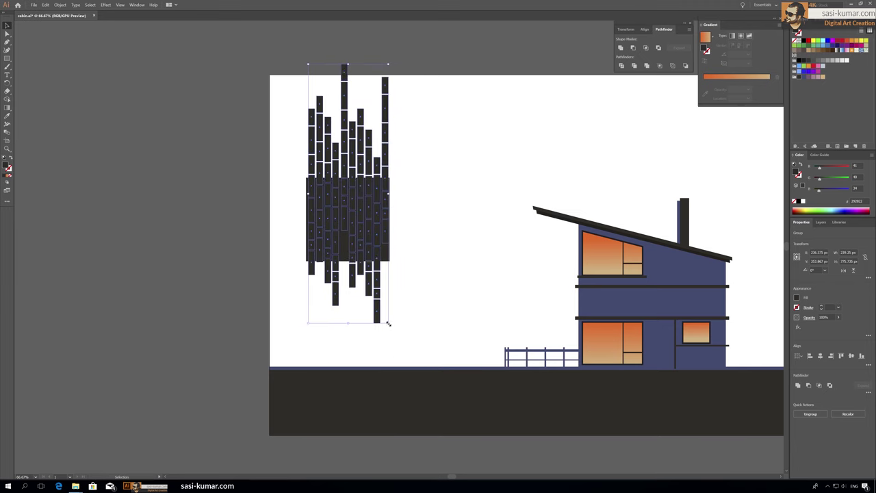
Intersect the columns with the square and trim the ragged tops and leftover slivers.
left_click(309, 210)
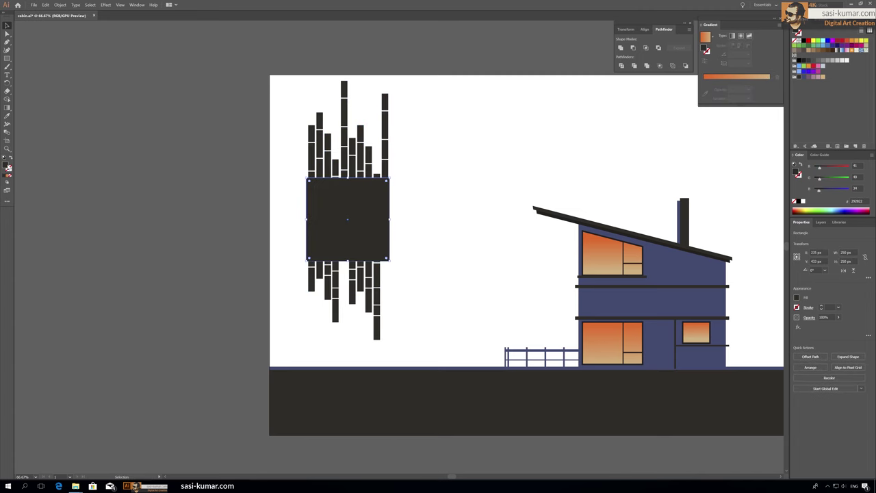
left_click(9, 177)
left_click(818, 387)
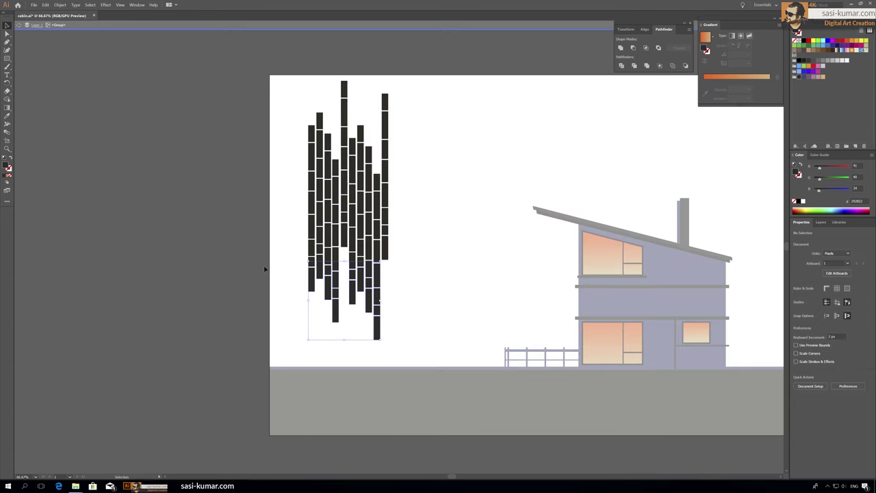
left_click_drag(307, 99, 390, 177)
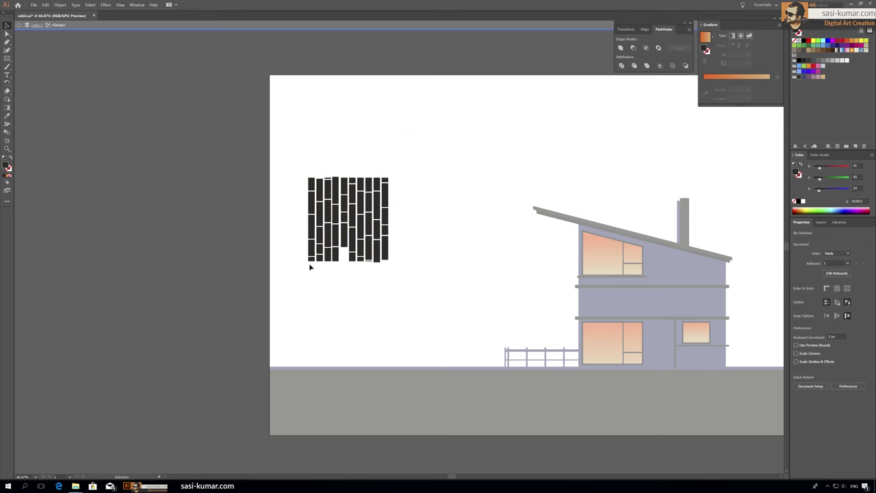
key("ctrl+plus")
key("ctrl+plus")
key("ctrl+plus")
left_click(333, 290)
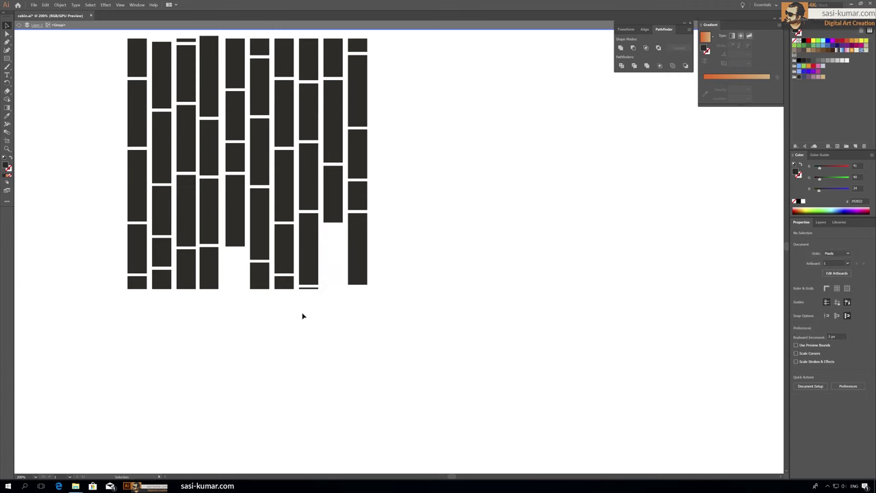
Delete the leftover sliver, draw the missing brick, and group all the bricks.
key("Delete")
key("m")
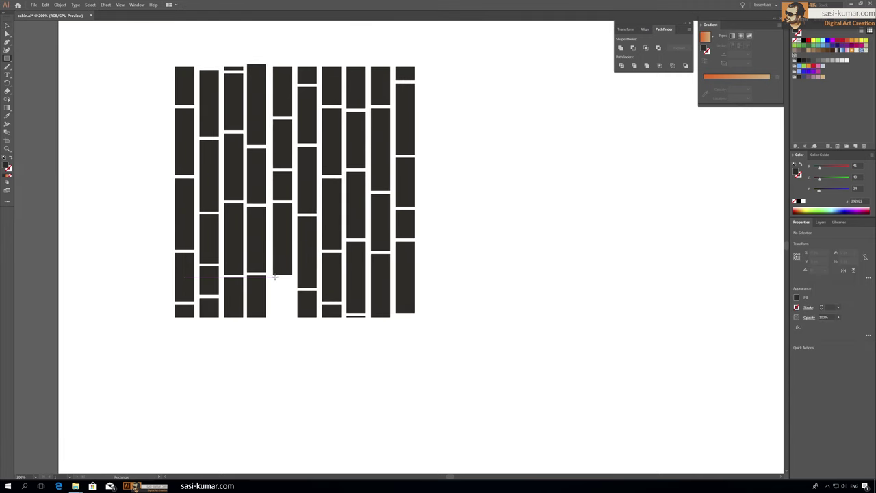
left_click_drag(292, 314, 292, 316)
key("v")
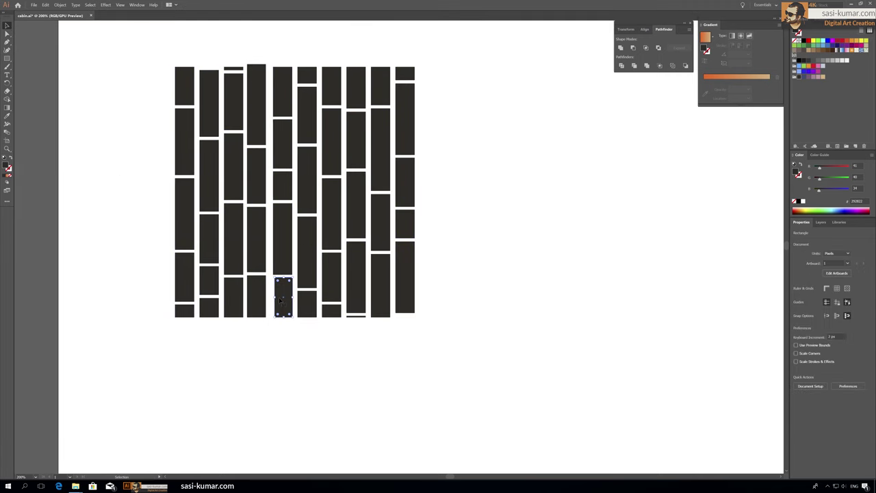
key("ctrl+a")
key("ctrl+g")
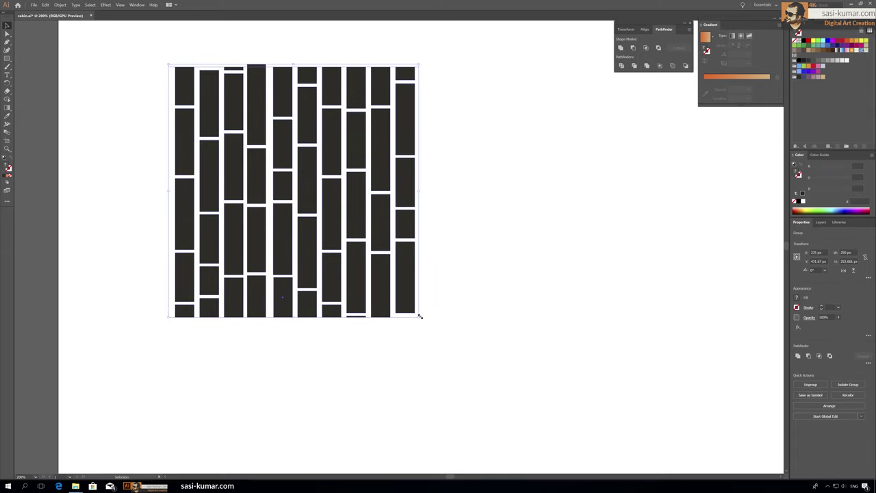
Shrink the grouped brick block to about 142 px and inspect the group.
left_click_drag(420, 316, 270, 174)
left_click(382, 258)
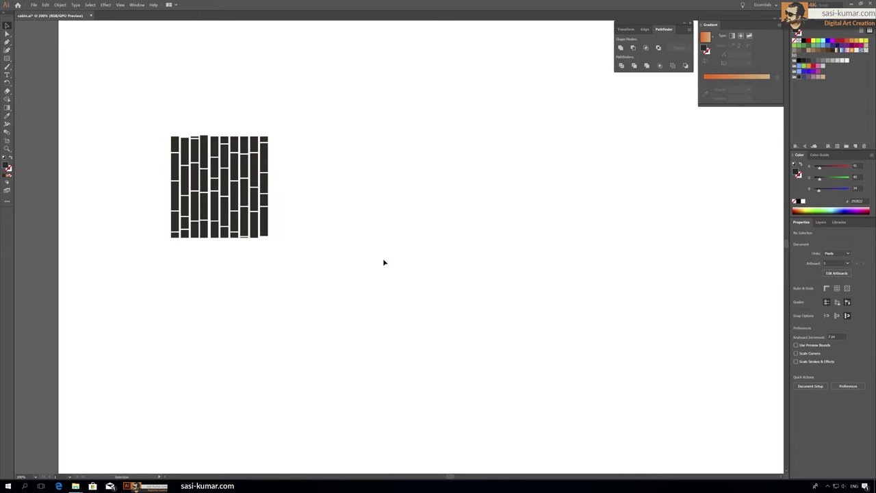
double_click(203, 144)
scroll(158, 143, "up", 4, "alt")
scroll(283, 171, "down", 3)
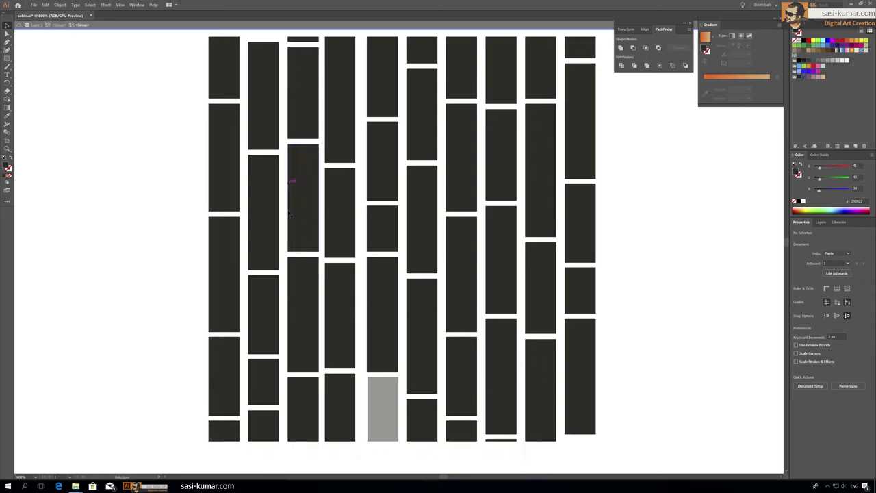
key("Escape")
scroll(565, 377, "down", 4, "alt")
scroll(344, 308, "down", 2, "alt")
scroll(306, 291, "down", 2, "alt")
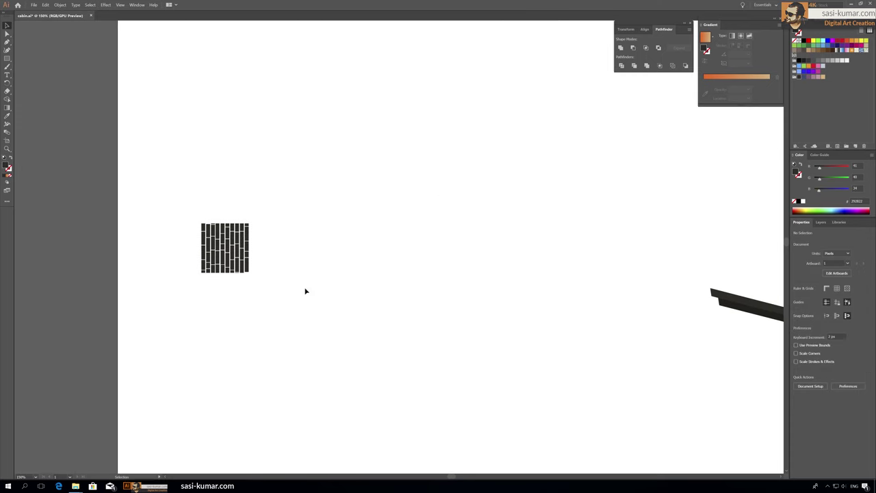
Draw a 50 × 50 px dark square and scale the brick block to fit it.
key("m")
left_click(272, 146)
key("Return")
key("v")
left_click(234, 243)
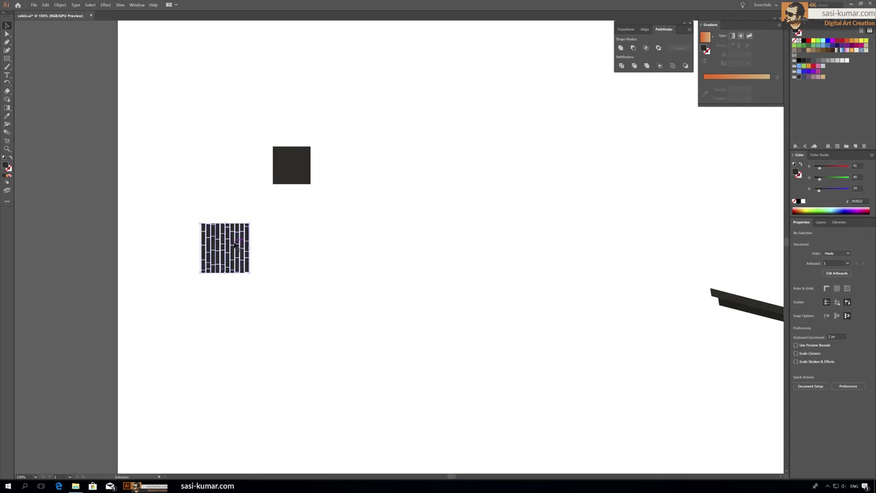
left_click_drag(234, 243, 308, 167)
scroll(264, 147, "up", 4, "alt")
left_click_drag(493, 342, 454, 300)
Delete the dark reference square, leaving the brick tile selected.
mouse_move(340, 198)
left_mouse_down()
mouse_move(494, 198)
mouse_move(344, 197)
left_mouse_up()
mouse_move(430, 249)
left_mouse_down()
mouse_move(308, 249)
mouse_move(230, 180)
left_mouse_up()
key("Delete")
scroll(248, 280, "down", 3, "alt")
left_click(292, 258)
Make a 48 × 48 px pattern swatch named 'wall' from the bricks and delete the leftover tile.
left_click(60, 5)
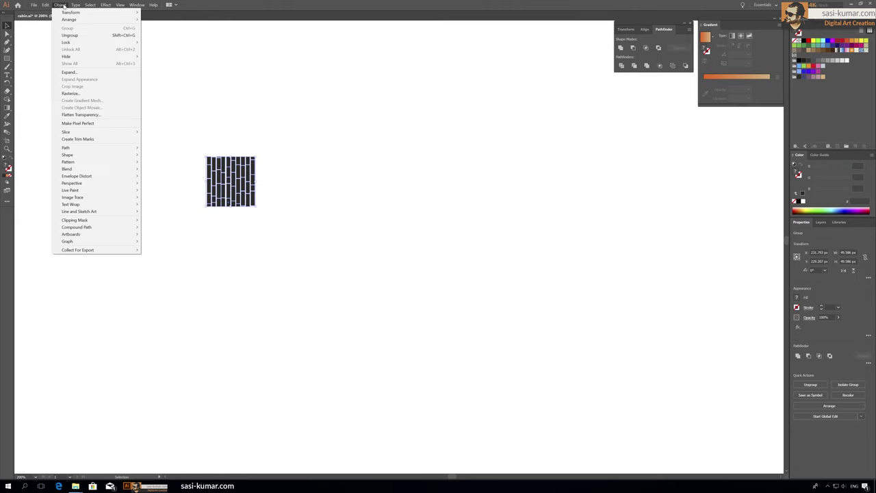
left_click(164, 162)
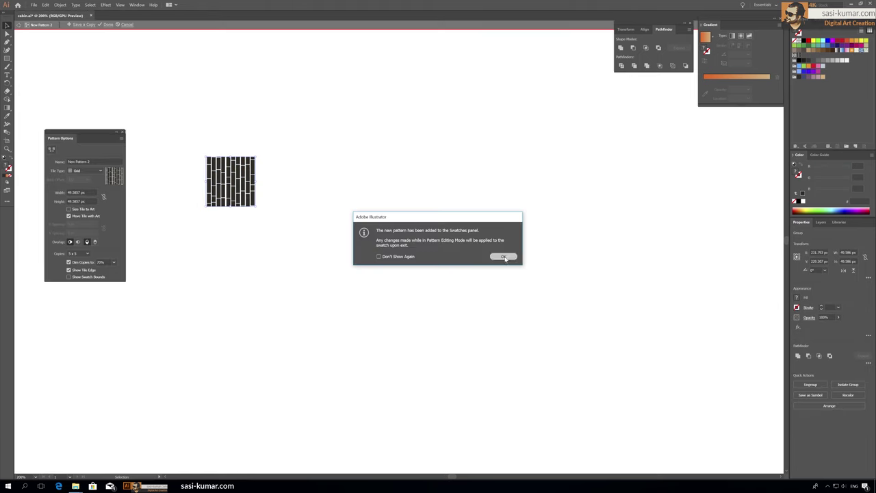
left_click(503, 256)
type("48")
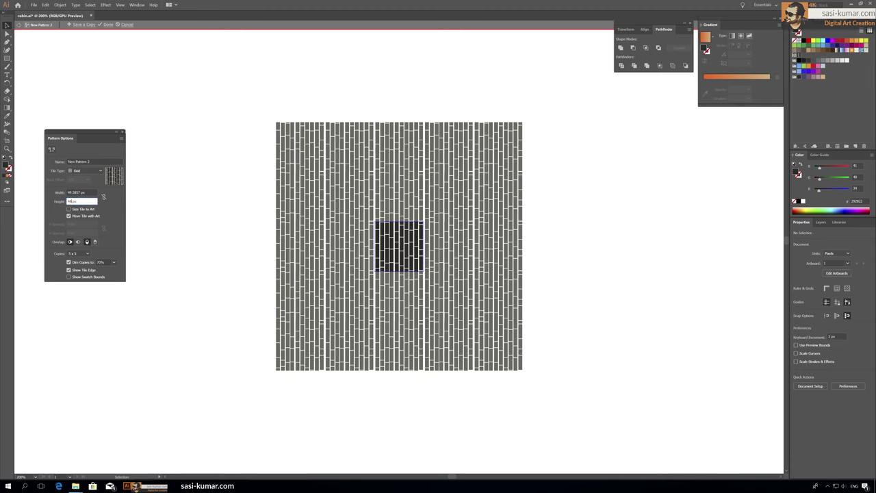
left_click(90, 192)
left_click(86, 201)
type("wall")
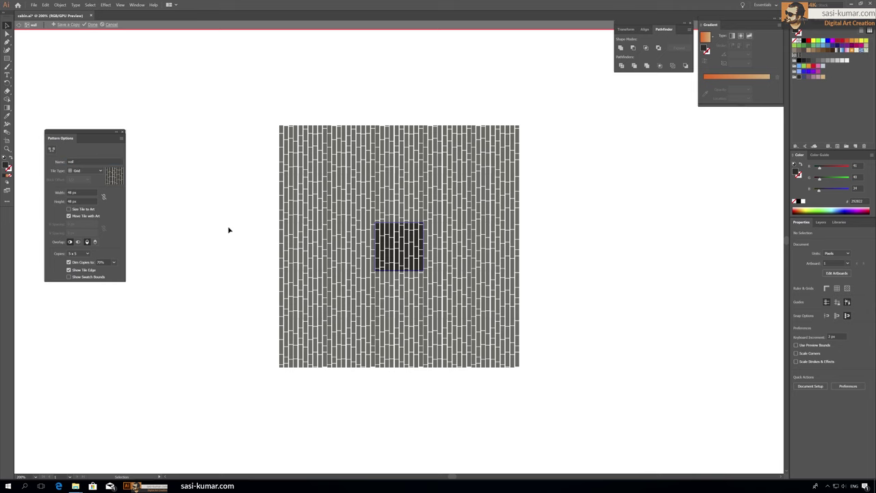
key("Escape")
key("Delete")
Draw a rectangle in the band between the two floors and fill it with the wall pattern.
key("ctrl+minus")
key("ctrl+minus")
key("ctrl+minus")
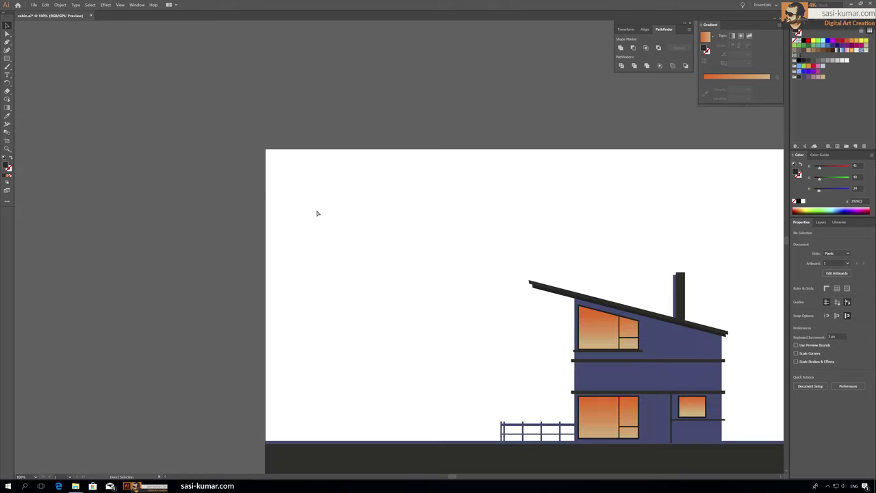
key("ctrl+plus")
key("ctrl+plus")
key("m")
left_click_drag(438, 300, 501, 307)
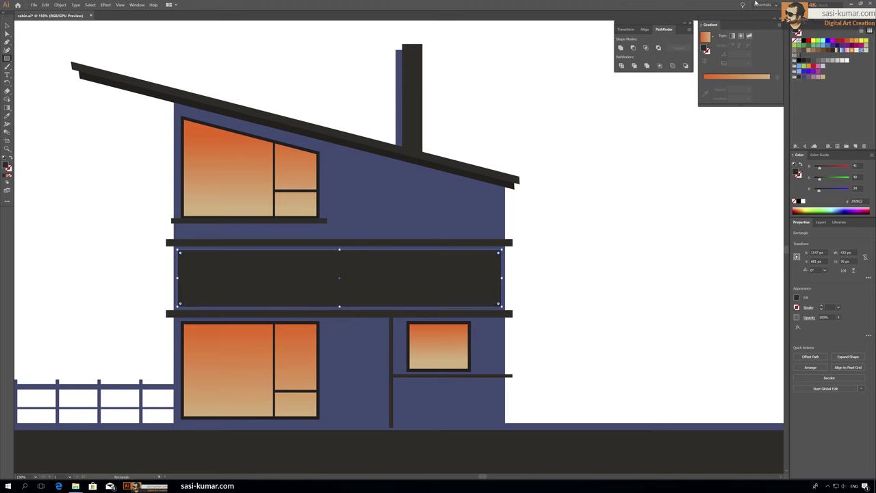
key("v")
left_click(304, 64)
scroll(299, 93, "down", 1)
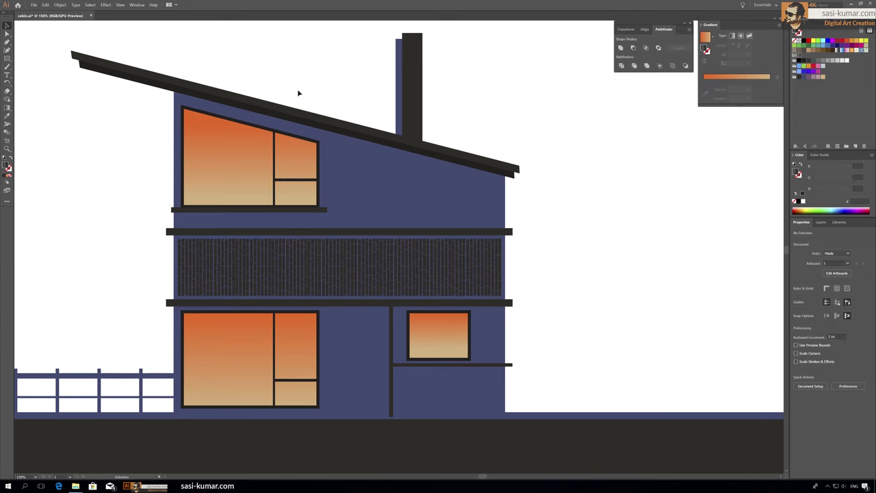
left_click(346, 250)
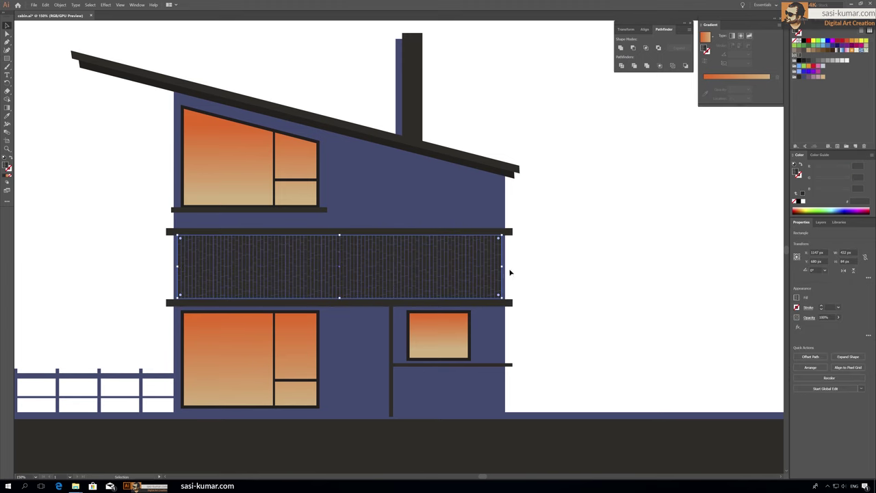
Hide the selection edges and deselect the patterned band.
key("ctrl+h")
scroll(536, 254, "down", 2)
left_click(135, 227)
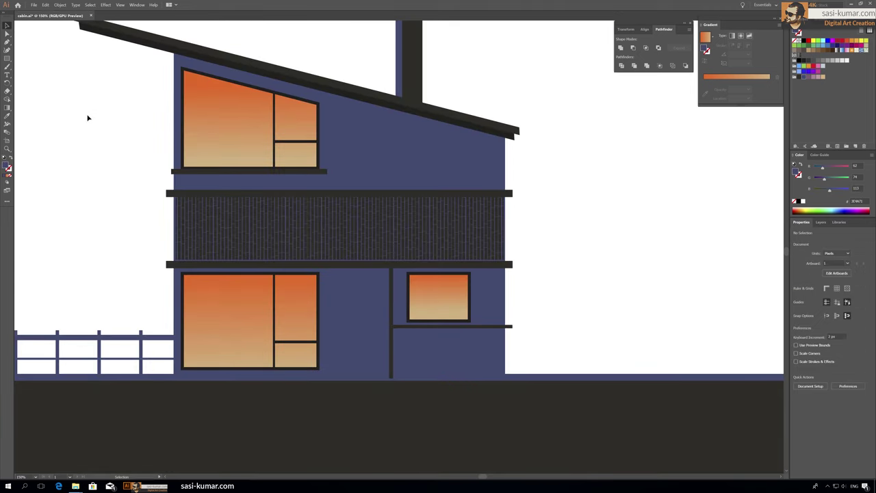
left_click(7, 42)
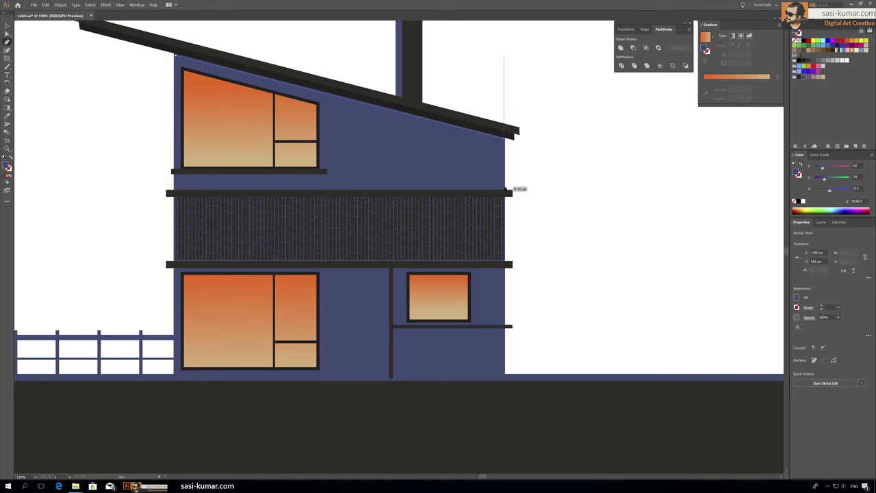
Trace the upper sloped wall outline and fill it with the wall brick pattern.
left_click(176, 189)
left_click(175, 56)
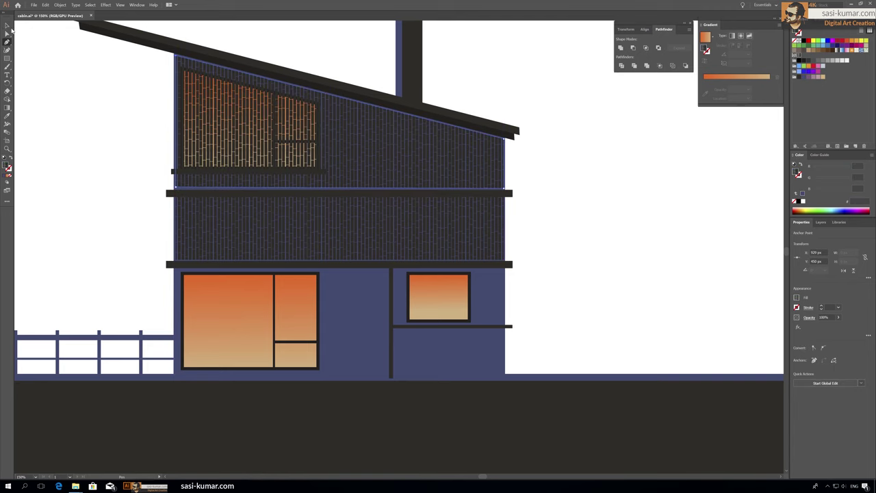
double_click(383, 164)
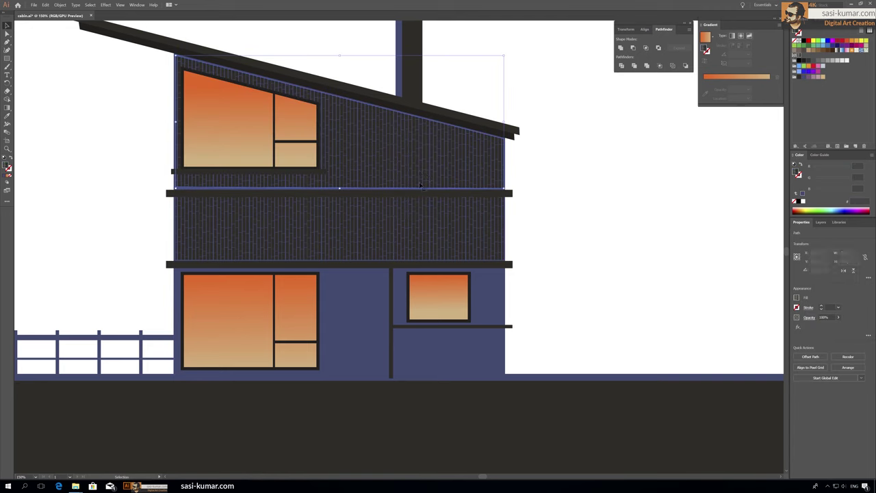
key("ctrl+plus")
key("ctrl+plus")
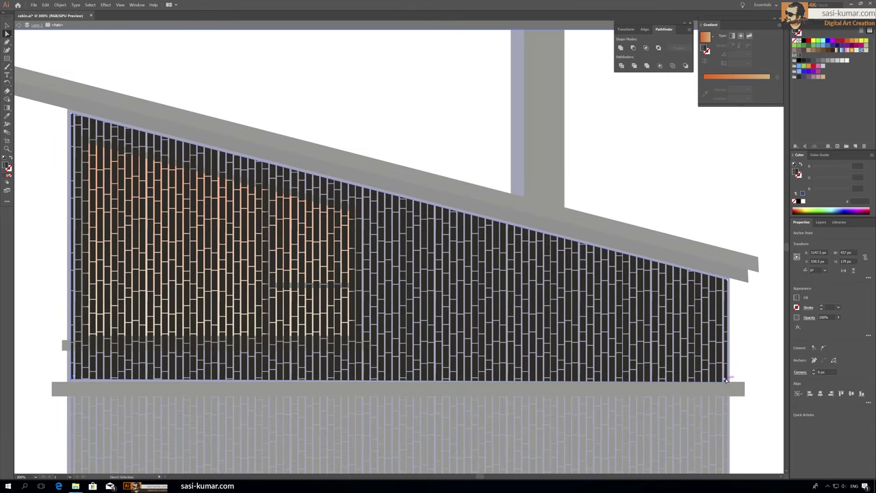
key("Escape")
key("ctrl+minus")
key("ctrl+minus")
key("ctrl+minus")
key("ctrl+plus")
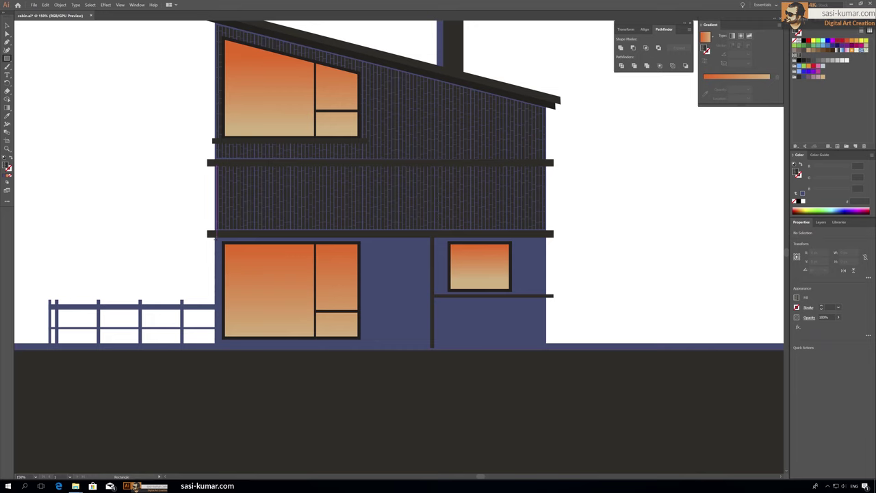
Cover the lower wall with a brick-patterned rectangle placed behind the windows.
left_click_drag(219, 239, 544, 340)
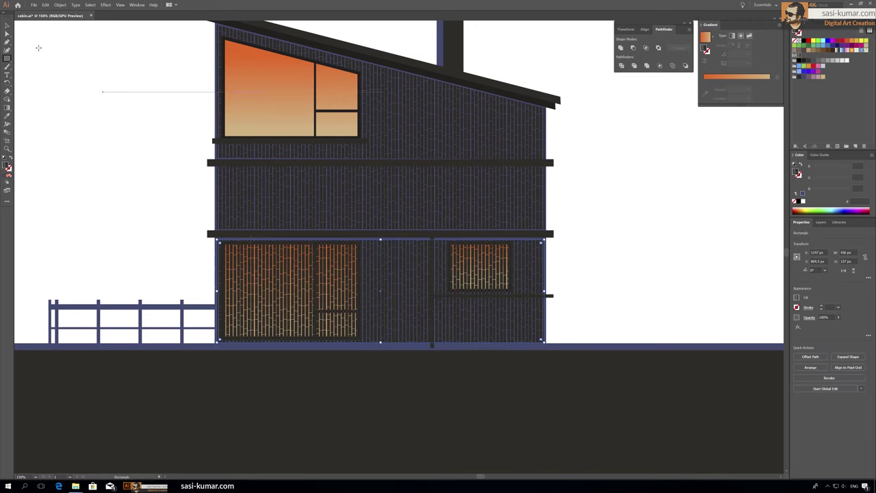
key("ctrl+plus")
key("ctrl+plus")
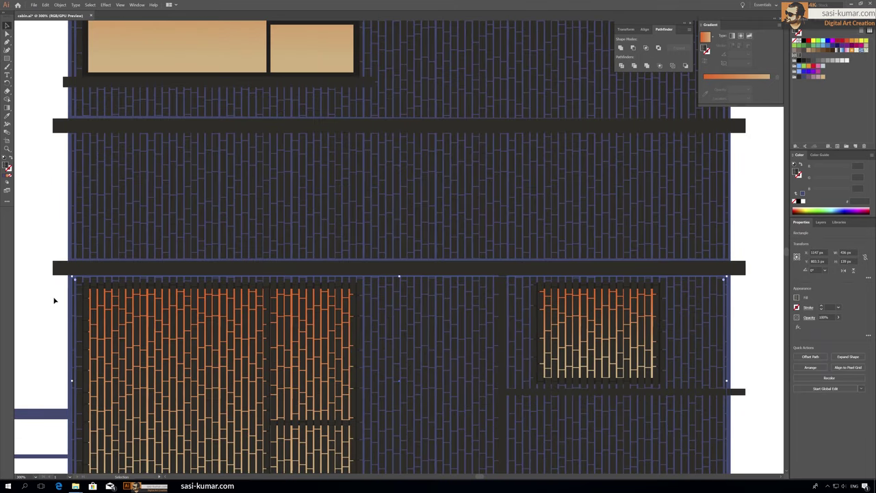
key("ctrl+bracketleft")
key("ctrl+shift+a")
key("ctrl+1")
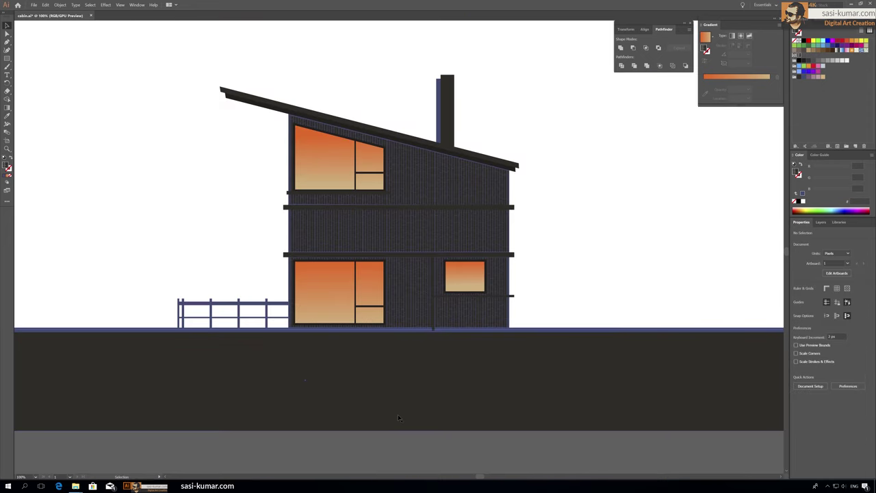
Stretch the vertical pole to the ground line and narrow the pattern rectangle to the left lower wall.
key("ctrl+plus")
key("ctrl+plus")
key("ctrl+plus")
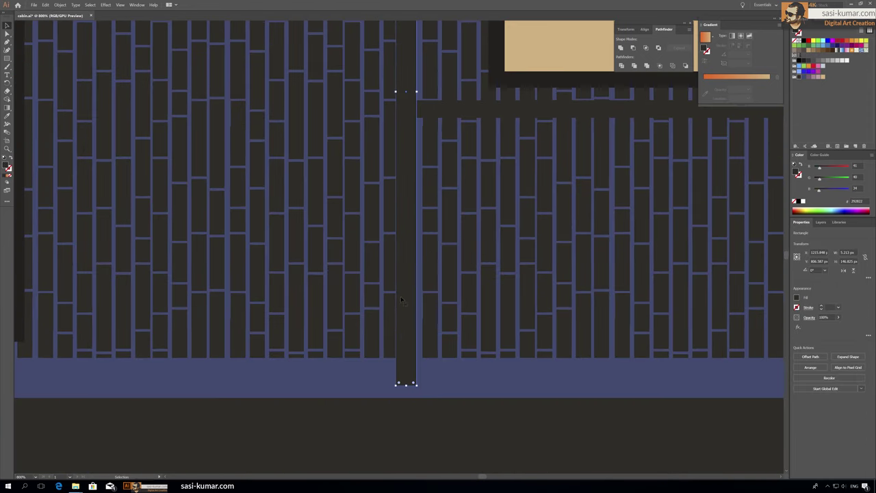
left_click_drag(401, 381, 405, 376)
key("ctrl+minus")
key("ctrl+minus")
key("ctrl+minus")
key("ctrl+minus")
key("ctrl+minus")
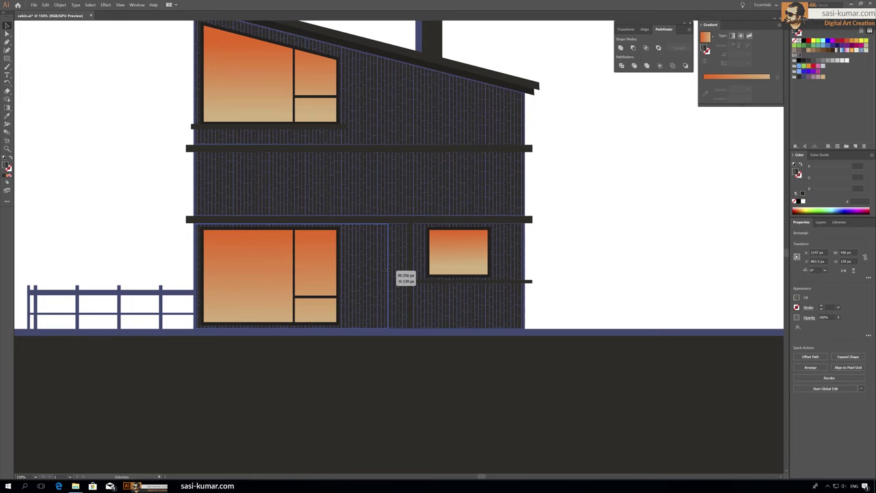
left_click_drag(385, 271, 413, 280)
key("ctrl+plus")
key("ctrl+plus")
key("ctrl+minus")
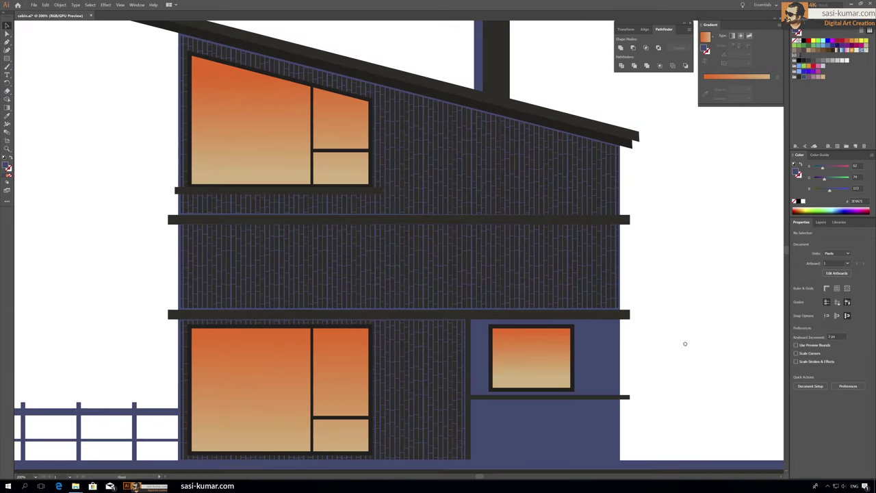
left_click_drag(684, 344, 526, 236)
Add brick-patterned rectangles around and below the small window, then select its frame.
left_click_drag(460, 284, 458, 282)
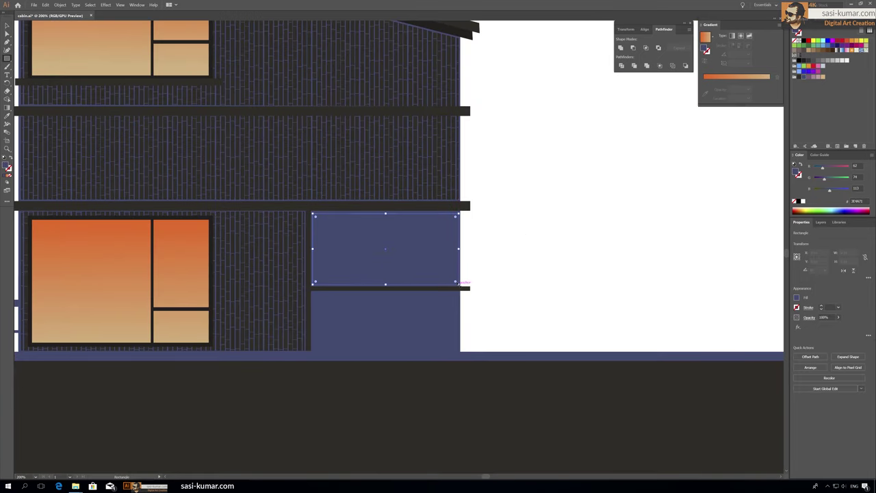
key("slash")
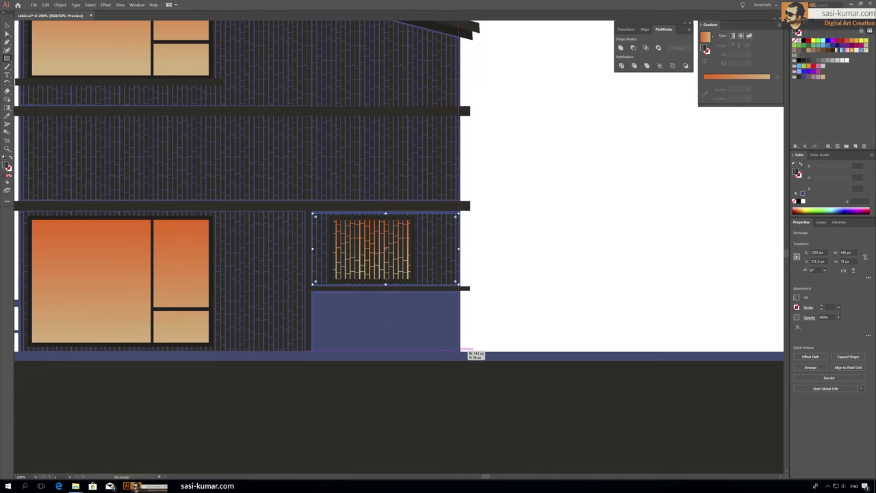
left_click_drag(460, 350, 458, 350)
key("ctrl+equal")
key("ctrl+equal")
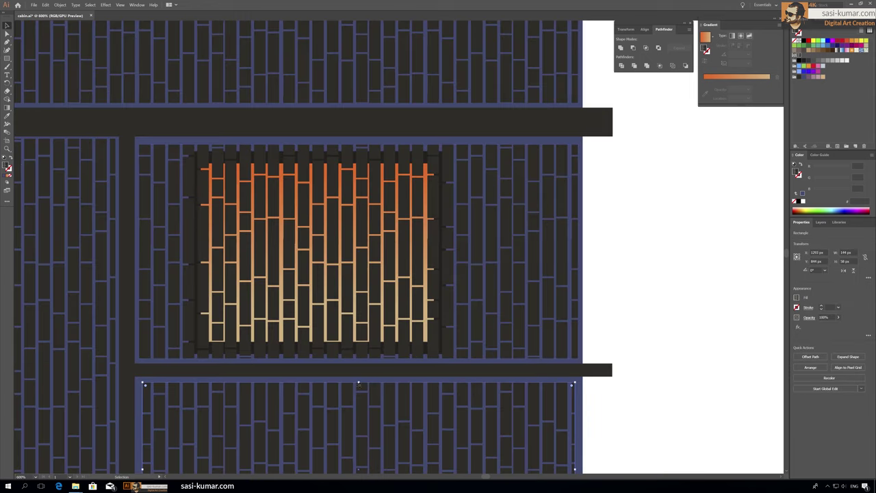
scroll(138, 444, "down", 2)
scroll(139, 445, "down", 1)
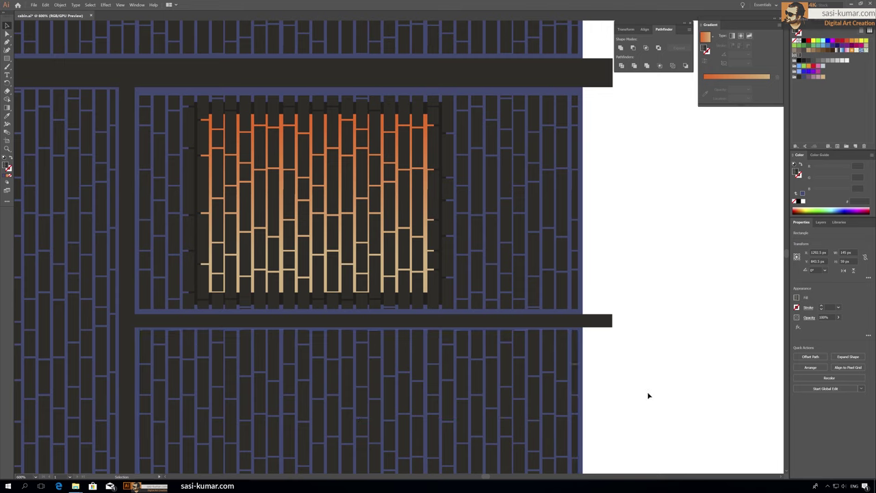
left_click(544, 276)
key("ctrl+minus")
key("ctrl+minus")
key("ctrl+minus")
key("ctrl+minus")
key("ctrl+minus")
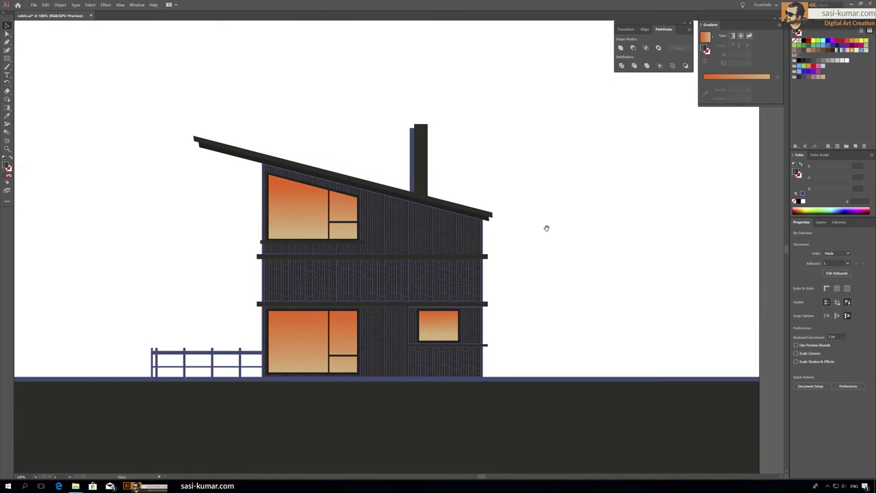
In the wall pattern tile, move the left column of brick joints to the tile's right edge.
double_click(799, 57)
key("ctrl+a")
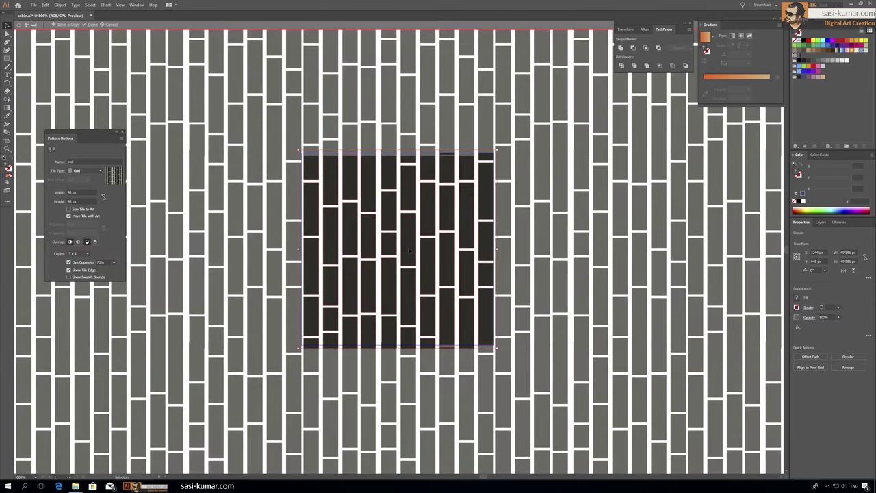
key("ctrl+equal")
key("ctrl+equal")
key("ctrl+equal")
left_click(332, 195)
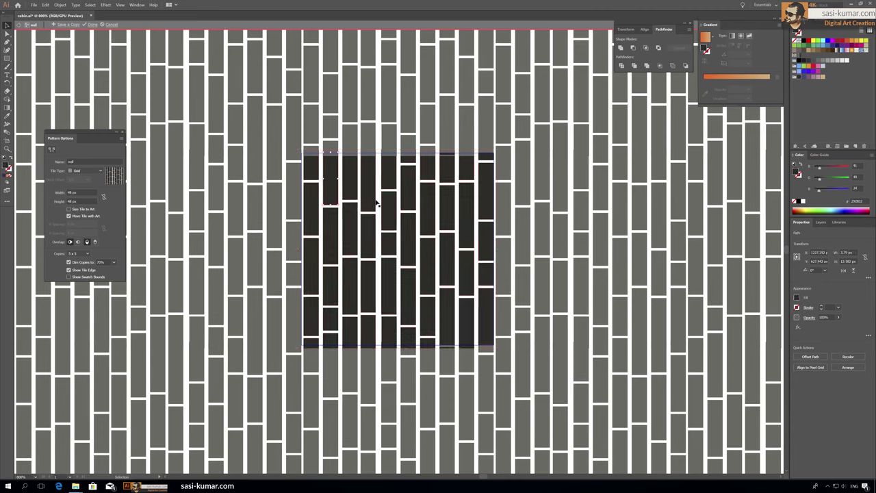
left_click(304, 204)
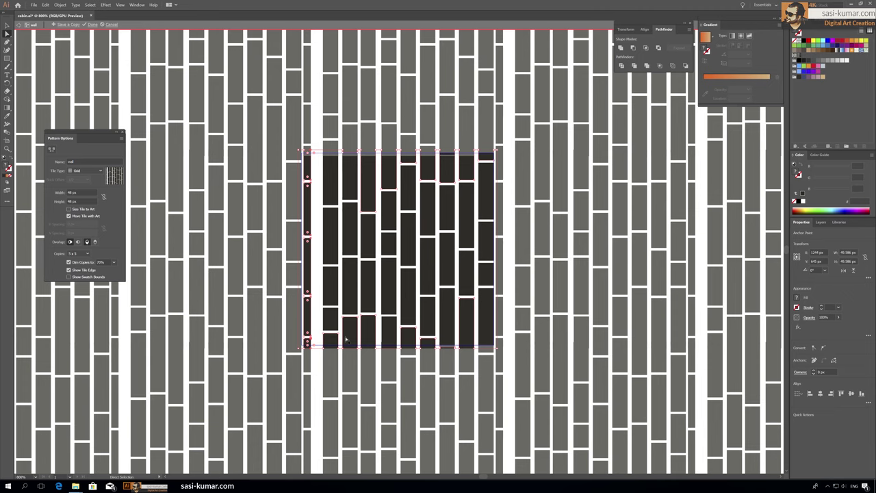
left_click_drag(300, 145, 339, 344)
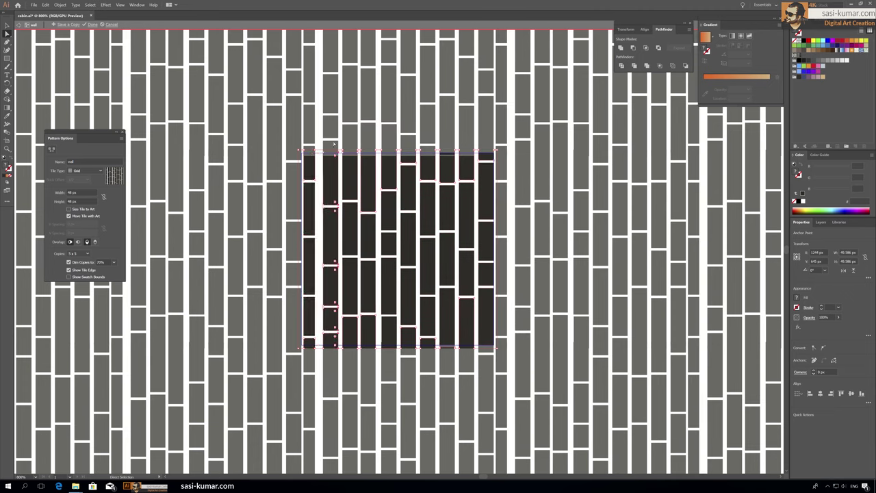
left_click_drag(334, 338, 398, 342)
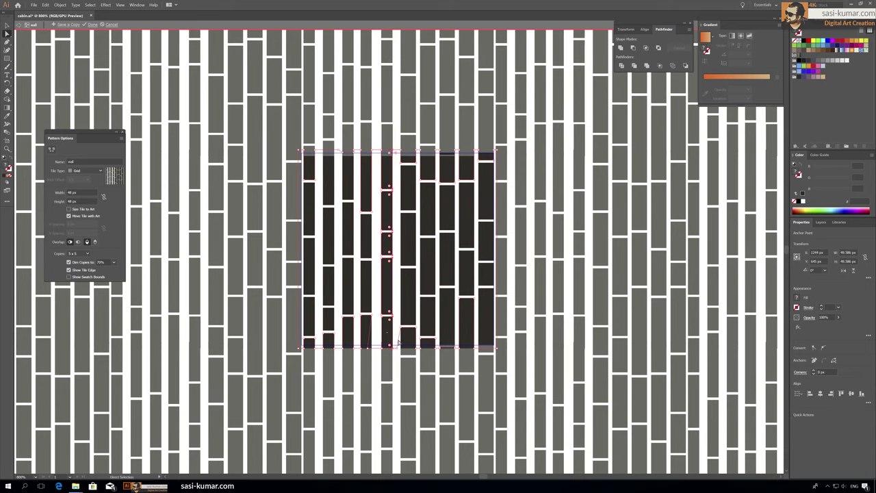
mouse_move(398, 342)
left_mouse_down()
mouse_move(494, 340)
mouse_move(356, 356)
left_mouse_up()
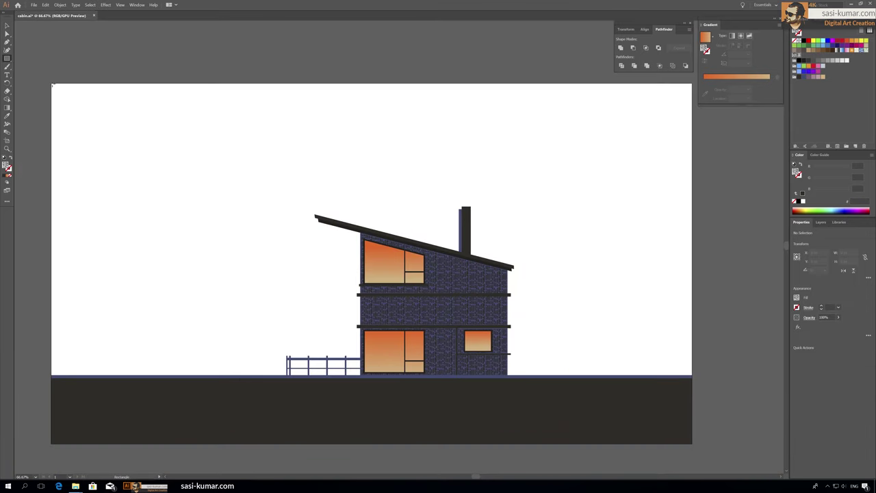
Draw an artboard-sized sky rectangle with a radial pink-to-tan gradient centred upper right.
left_click_drag(53, 85, 692, 376)
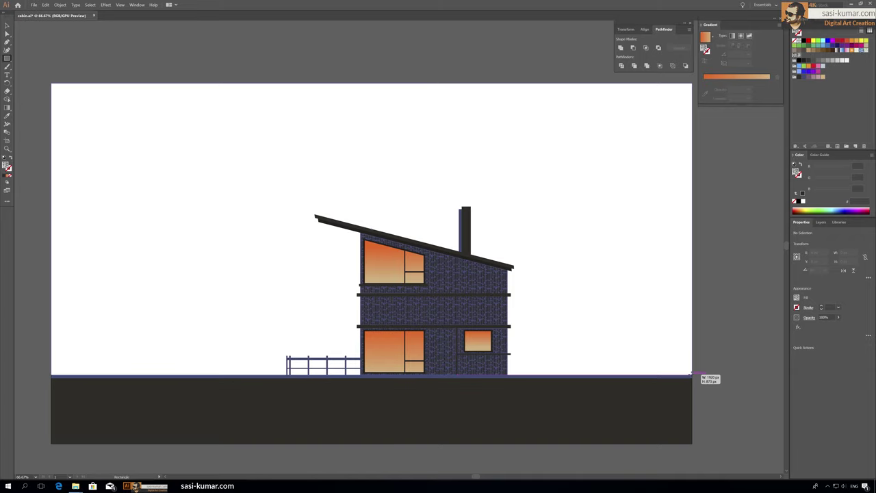
key("period")
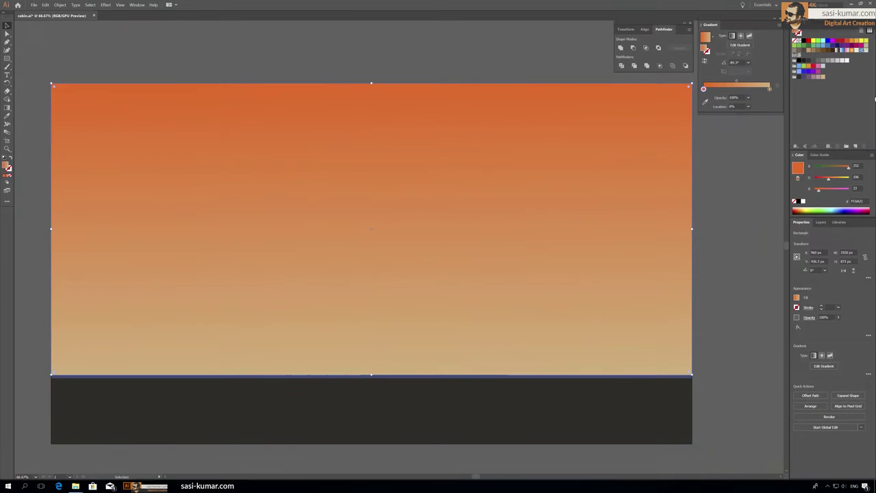
left_click(703, 88)
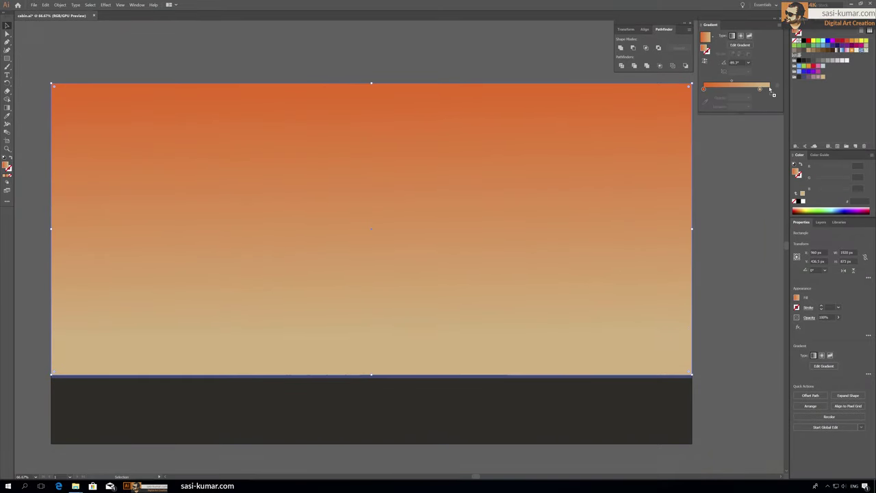
left_click(363, 169)
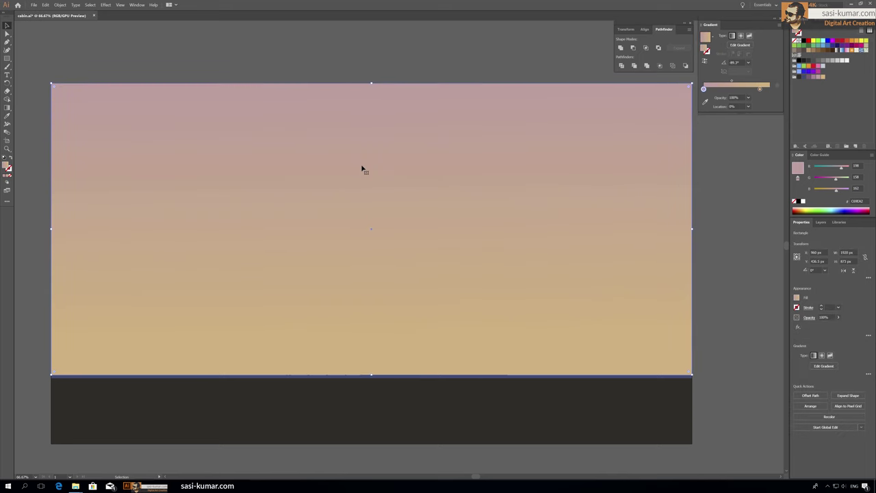
left_click(8, 108)
left_click_drag(373, 378, 370, 78)
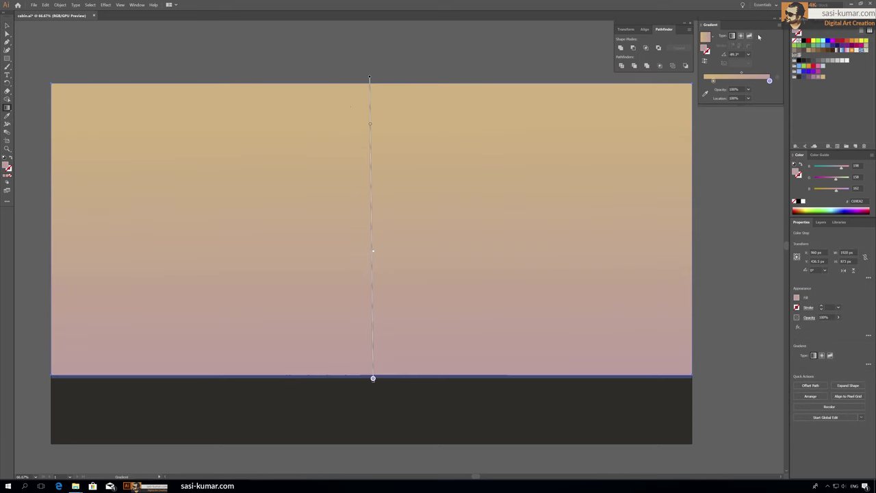
left_click(740, 36)
left_click_drag(367, 226, 518, 117)
Re-angle the sky gradient to -118.5° and show all the hidden house artwork.
key("v")
key("ctrl+minus")
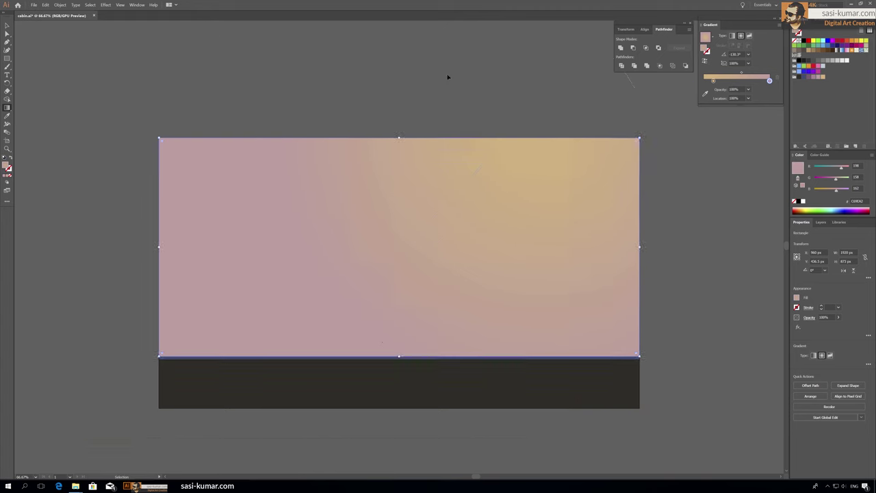
key("g")
left_click_drag(418, 211, 381, 317)
left_click(167, 59)
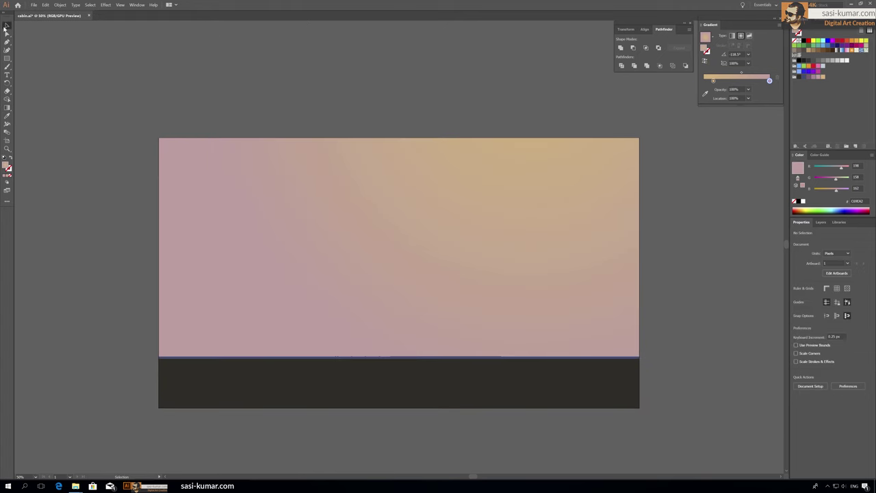
right_click(267, 190)
left_click(297, 282)
scroll(303, 92, "up", 1)
Shorten the chimney by pulling its top anchor points down.
key("ctrl+plus")
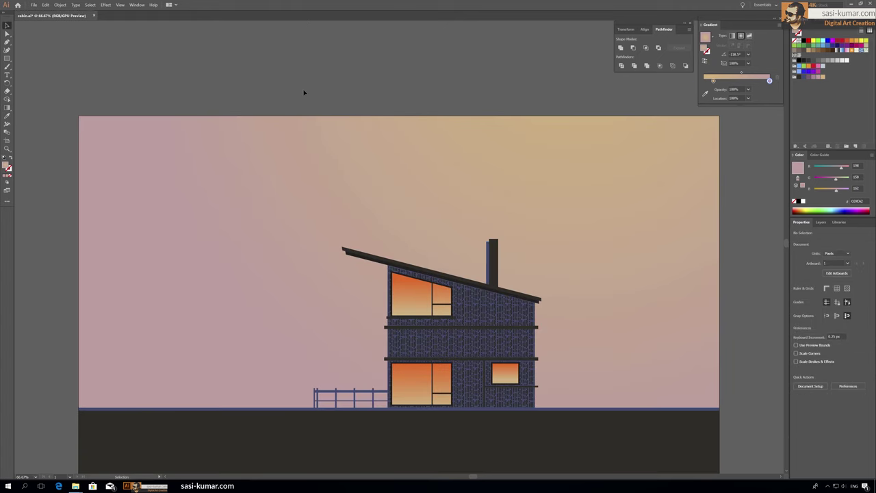
scroll(304, 92, "down", 1)
key("a")
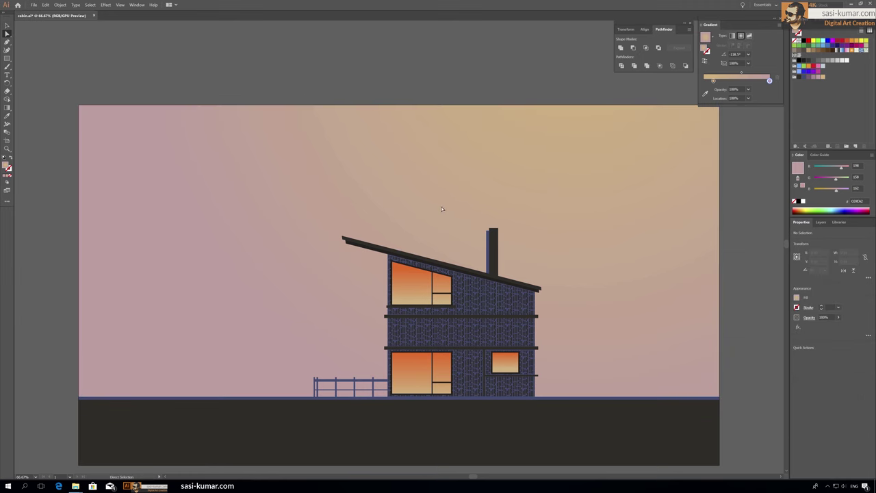
mouse_move(493, 228)
left_mouse_down()
mouse_move(492, 247)
mouse_move(488, 240)
left_mouse_up()
left_click(312, 224)
key("v")
Fill the small smoke rectangle beige and build up the stacked smoke bars.
left_click(820, 80)
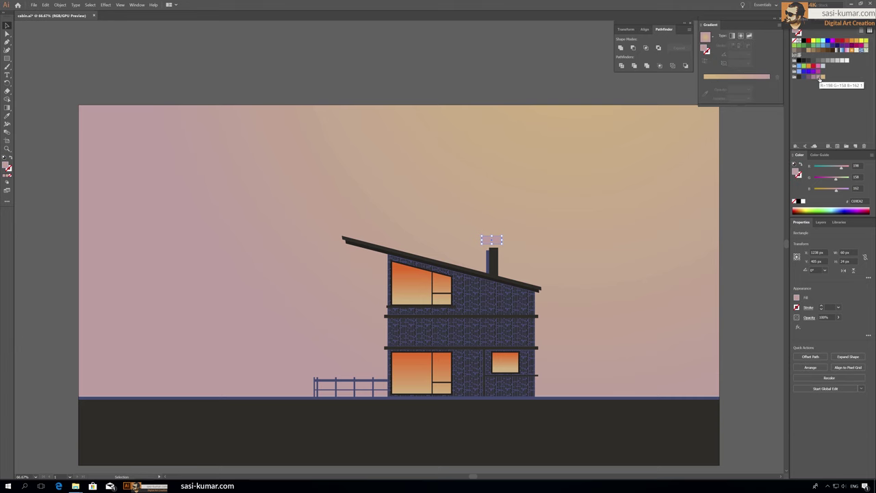
key("a")
key("ctrl+plus")
key("ctrl+plus")
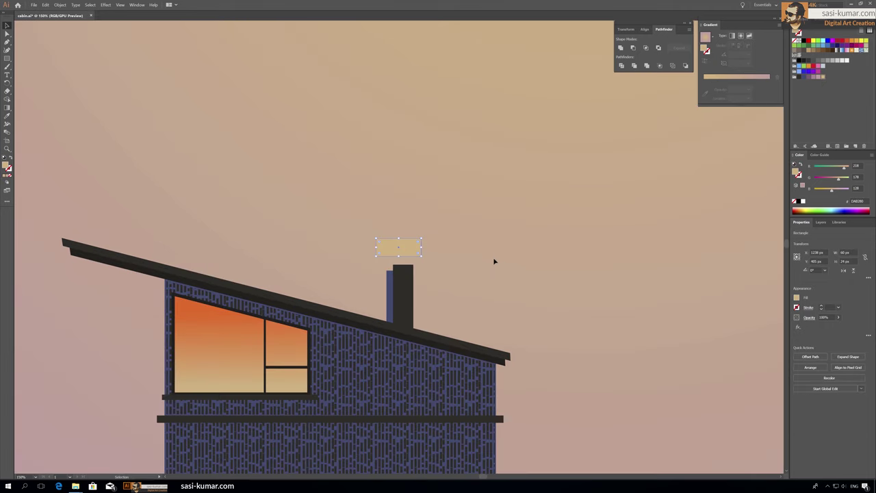
key("Return")
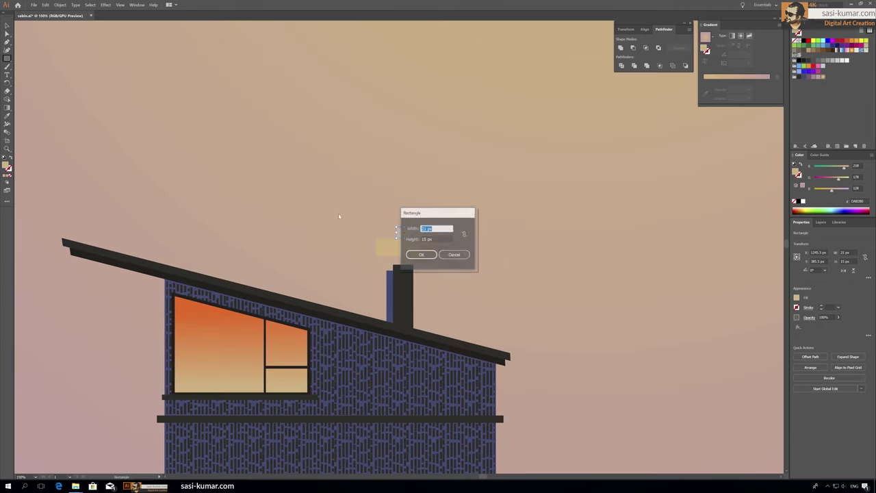
key("Escape")
key("Return")
key("Escape")
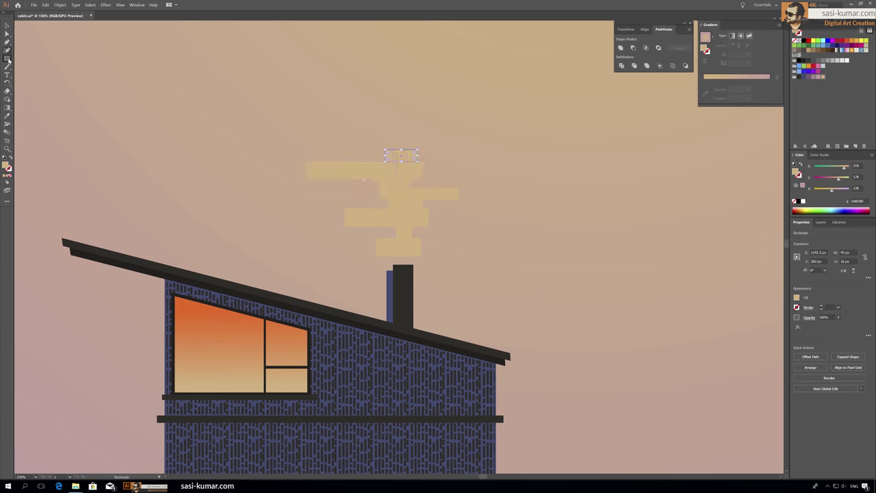
key("Return")
key("Escape")
left_click(189, 88)
Draw more smoke bars above the stack, including a wide top bar.
key("m")
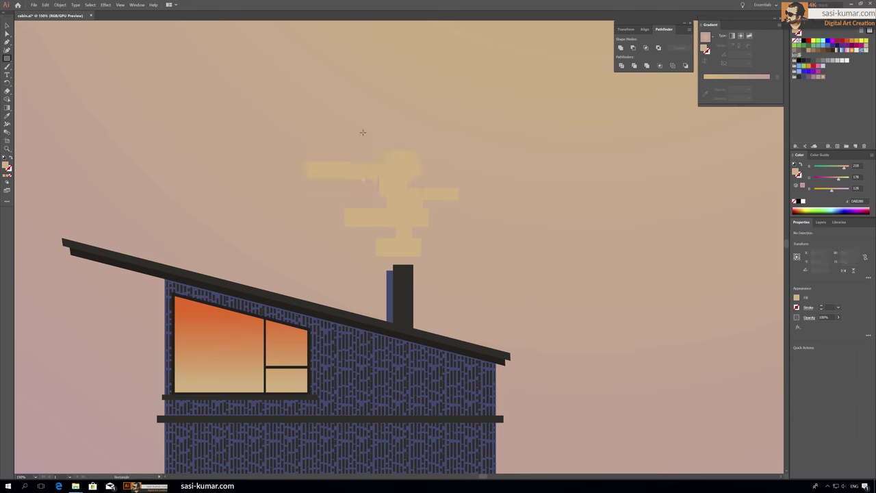
left_click_drag(501, 152, 501, 152)
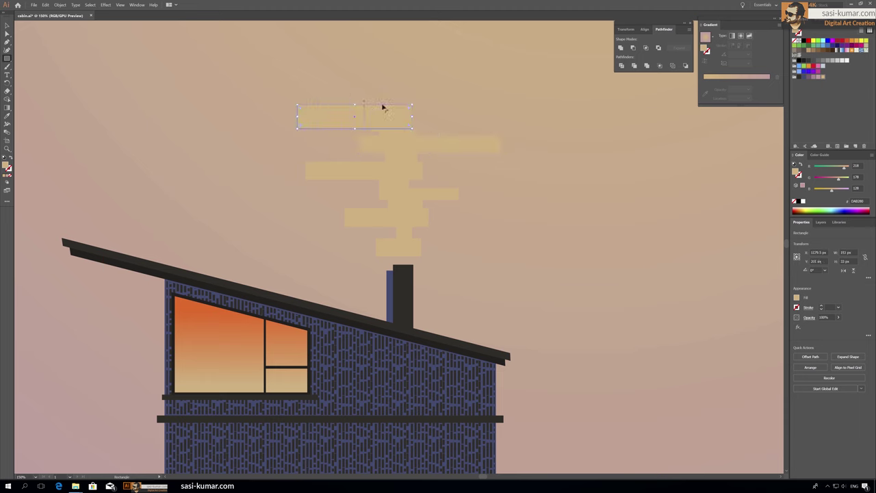
key("Return")
key("Return")
key("ctrl+shift+a")
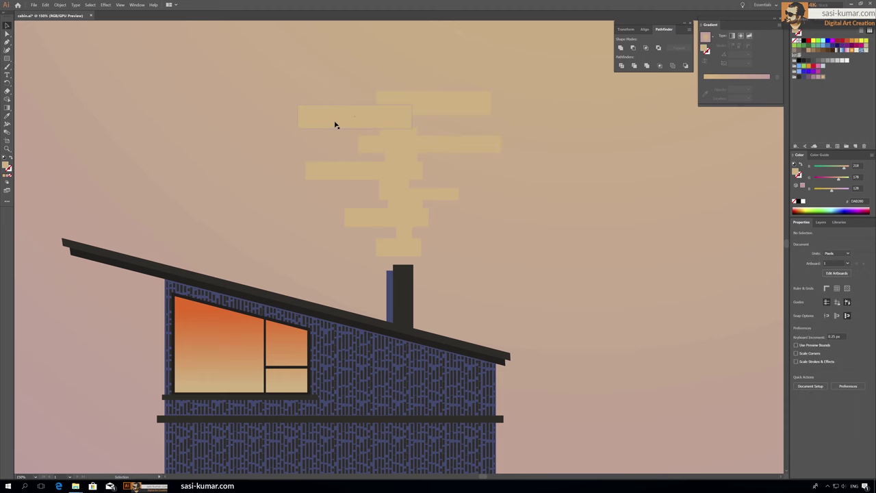
key("m")
left_click_drag(346, 85, 402, 101)
left_click_drag(514, 86, 514, 87)
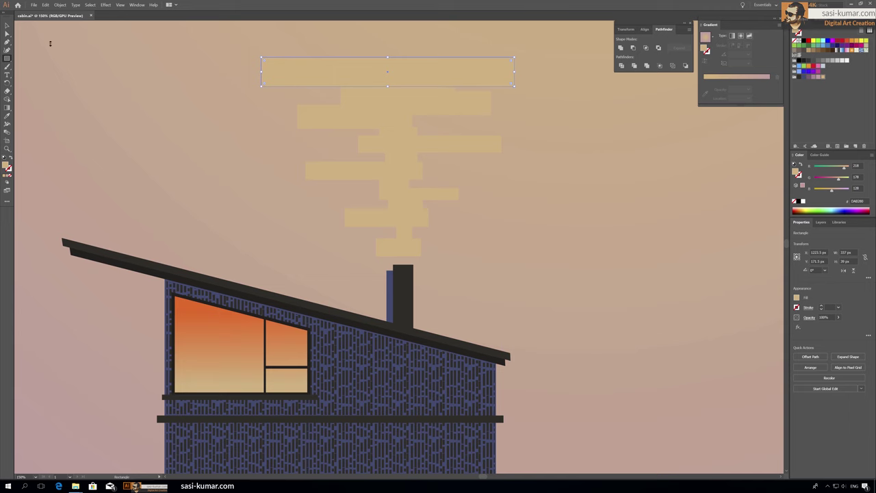
key("v")
left_click(360, 104)
left_click(541, 193)
key("ctrl+0")
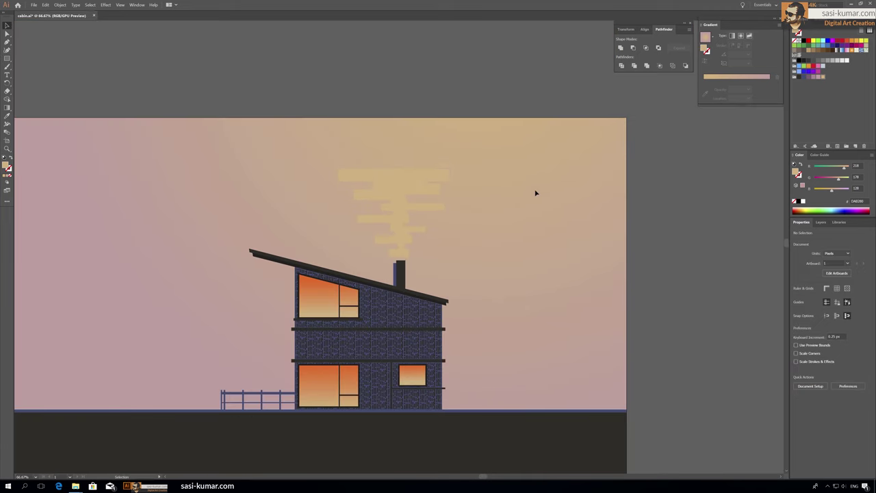
Fill the smoke bars light grey (F2F2F2) and lower their opacity.
left_click(379, 175)
left_click(821, 71)
left_click(847, 61)
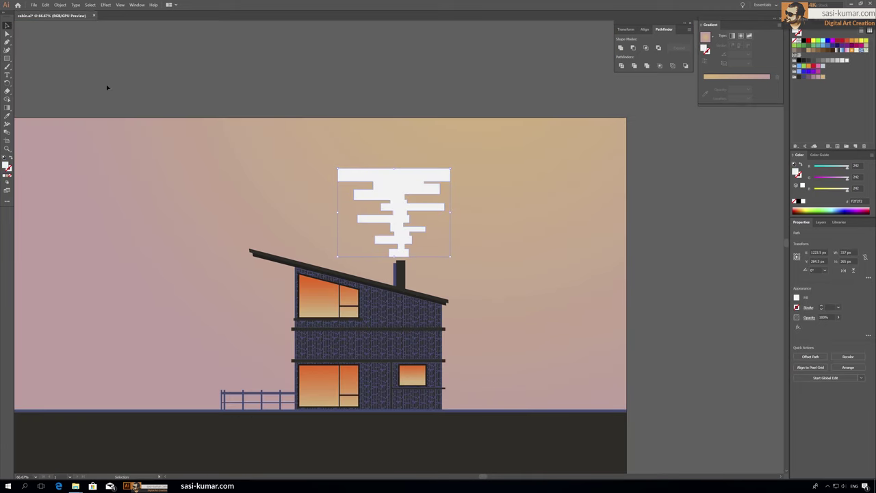
key("a")
left_click(479, 213)
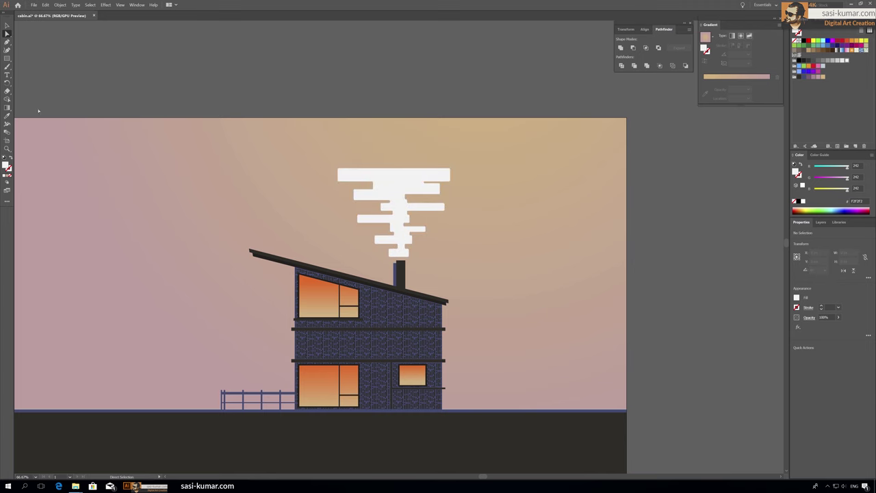
key("v")
left_click(393, 195)
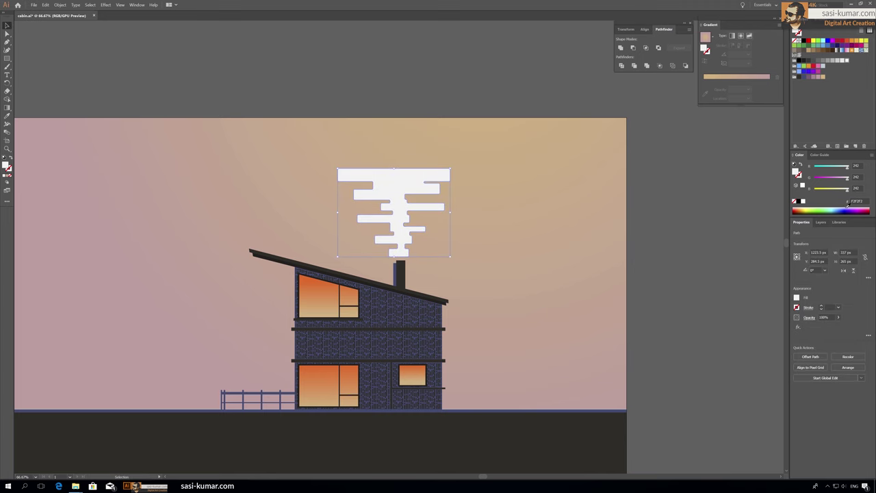
left_click(445, 121)
key("ctrl+0")
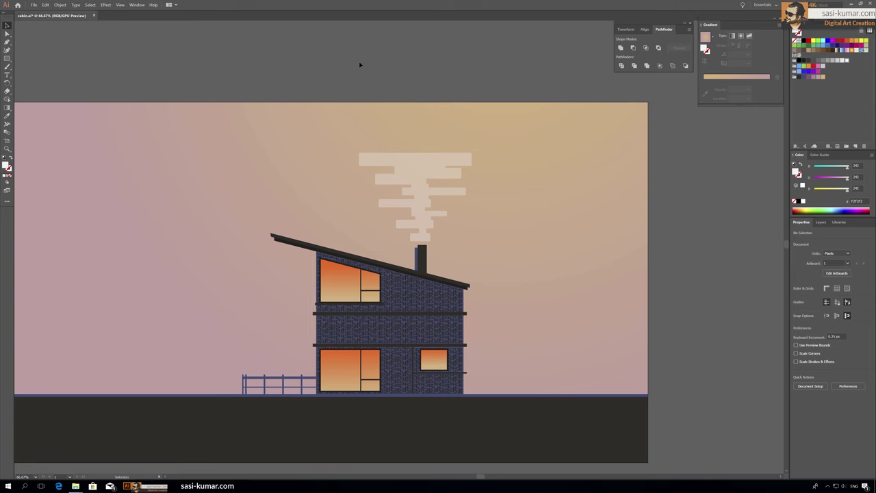
Lower the opacity of the house's brick texture overlay.
left_click(492, 358)
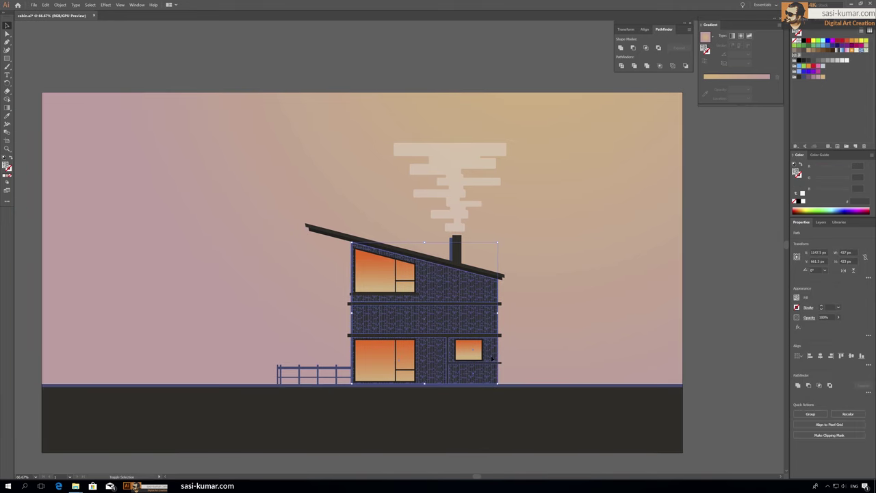
left_click(838, 318)
left_click_drag(840, 326, 820, 327)
left_click(334, 129)
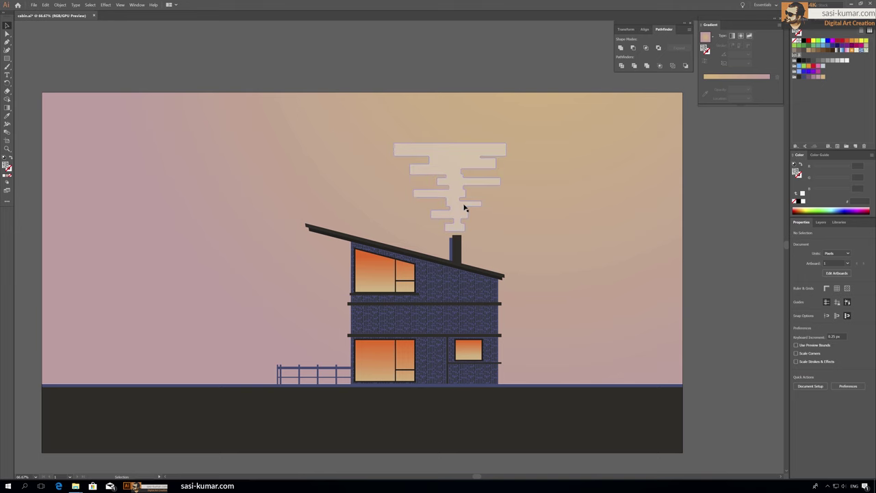
Draw the first translucent pink cloud circles at the sky's left edge, left of the house.
left_click_drag(7, 58, 19, 67)
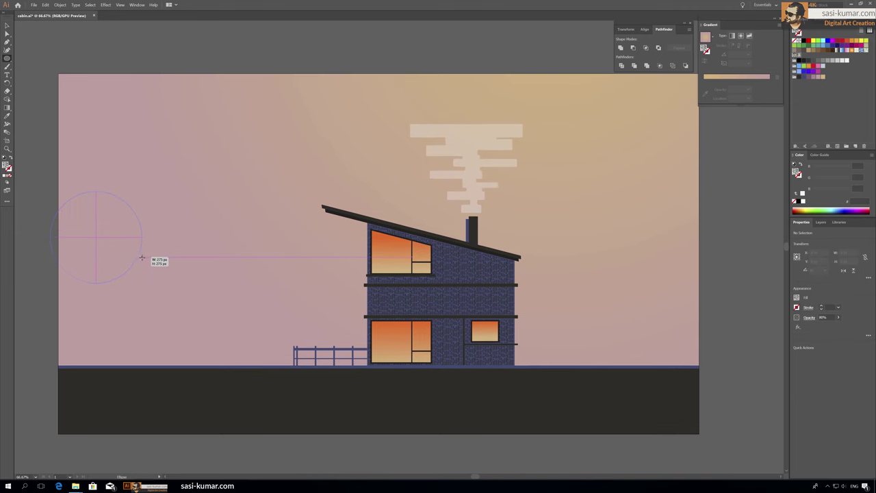
left_click_drag(50, 190, 96, 250)
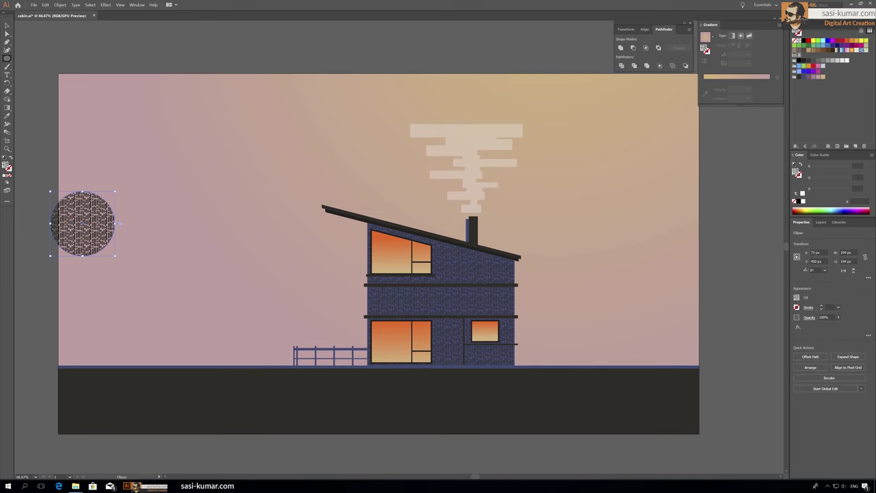
left_click(808, 77)
key("ctrl+shift+a")
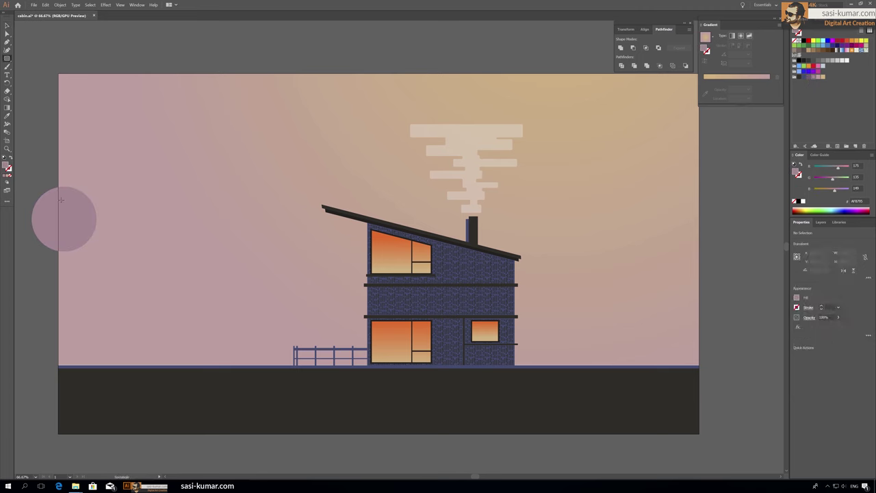
left_click_drag(7, 58, 28, 67)
left_click_drag(78, 212, 176, 308)
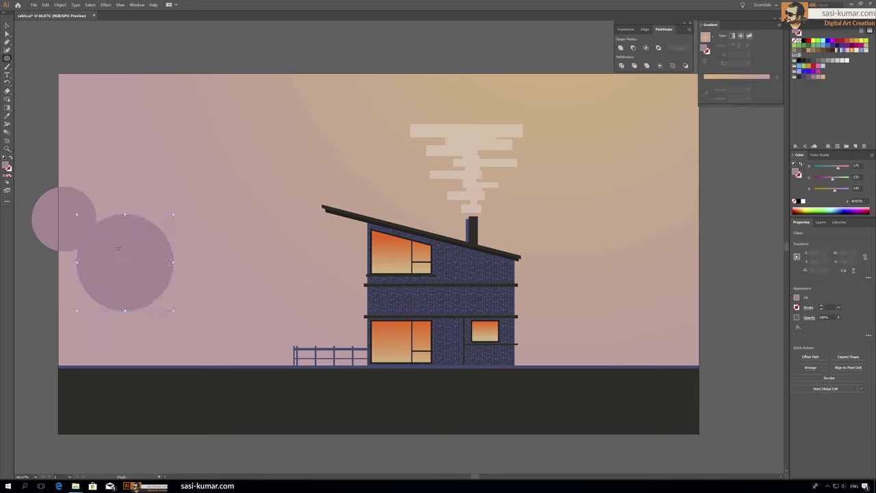
mouse_move(162, 250)
left_mouse_down()
mouse_move(137, 241)
mouse_move(238, 328)
left_mouse_up()
Add a row of overlapping cloud circles rising over the house to a large one at the right.
left_click_drag(226, 227, 308, 316)
left_click_drag(279, 220, 331, 278)
mouse_move(322, 219)
left_mouse_down()
mouse_move(381, 277)
mouse_move(449, 212)
left_mouse_up()
left_click_drag(437, 315, 532, 214)
left_click_drag(499, 283, 581, 197)
left_click_drag(552, 274, 644, 181)
left_click_drag(595, 249, 689, 154)
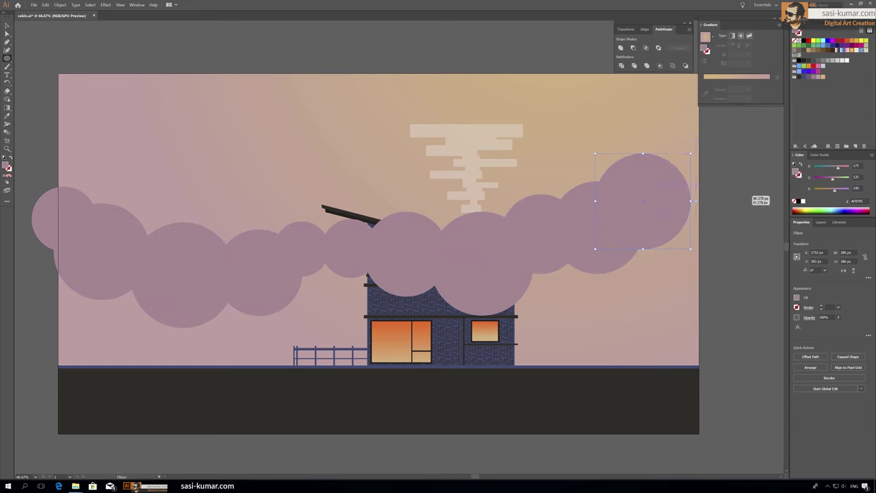
left_click_drag(650, 231, 743, 140)
Draw a wide rectangle under the cloud circles and unite them into one cloud bank.
left_click_drag(114, 258, 278, 285)
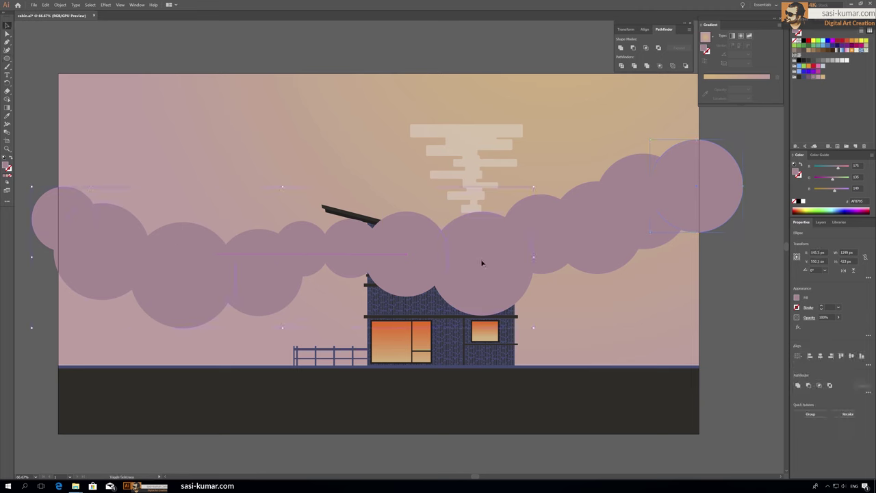
key("ctrl+shift+a")
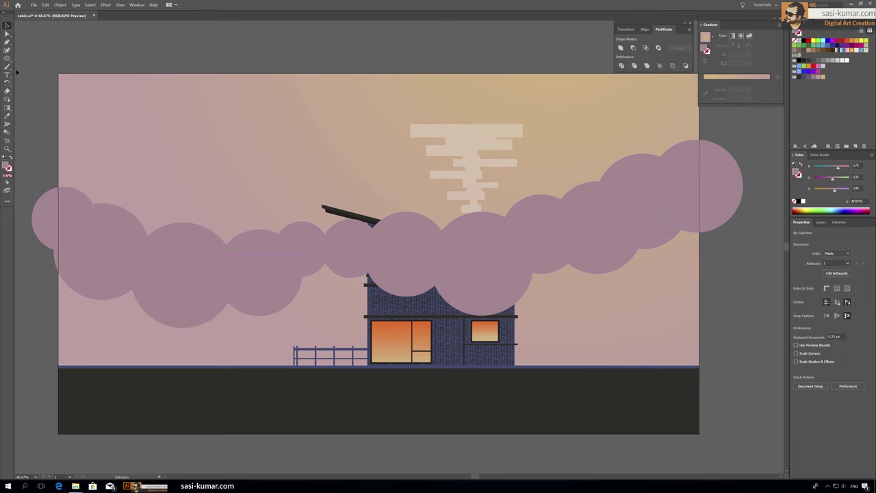
key("m")
mouse_move(58, 238)
left_mouse_down()
mouse_move(698, 425)
mouse_move(699, 368)
left_mouse_up()
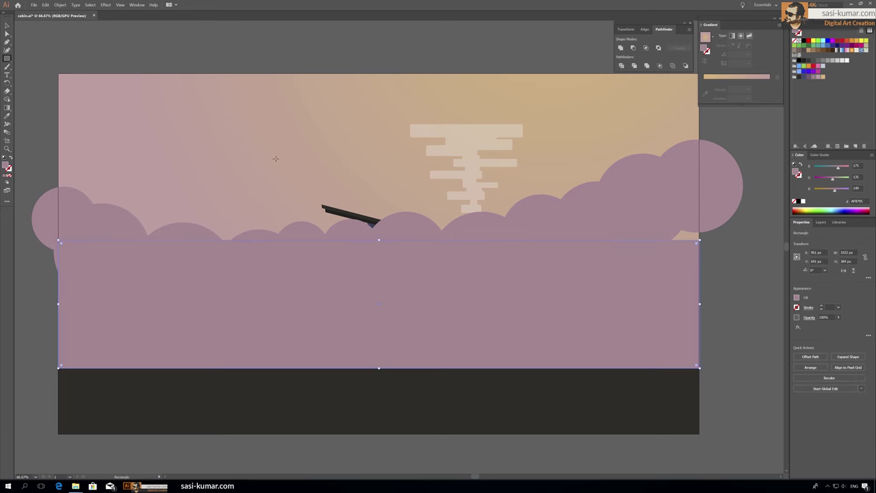
left_click_drag(380, 241, 380, 250)
left_click_drag(699, 249, 698, 216)
key("v")
left_click(643, 29)
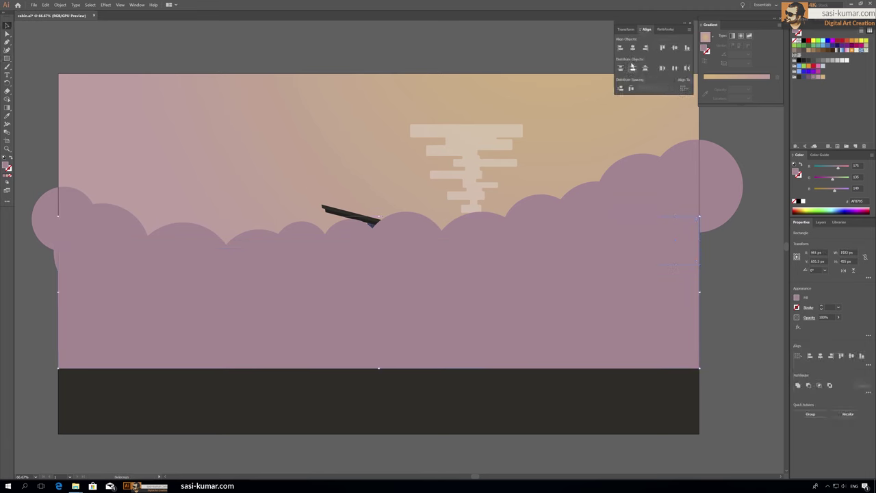
left_click(668, 292, "shift")
left_click(796, 386)
scroll(703, 295, "up", 1)
left_click(703, 294)
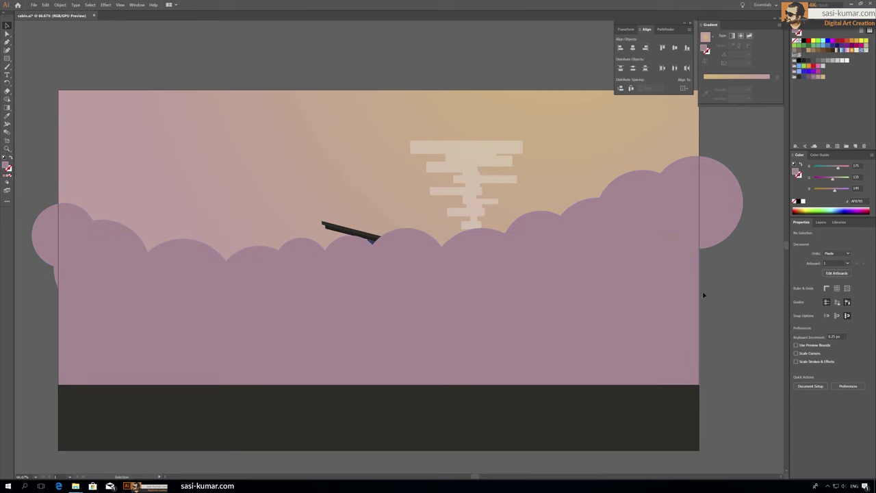
Intersect the cloud bank with a lower-sky rectangle, then deselect and zoom out to 50%.
left_click_drag(7, 58, 38, 61)
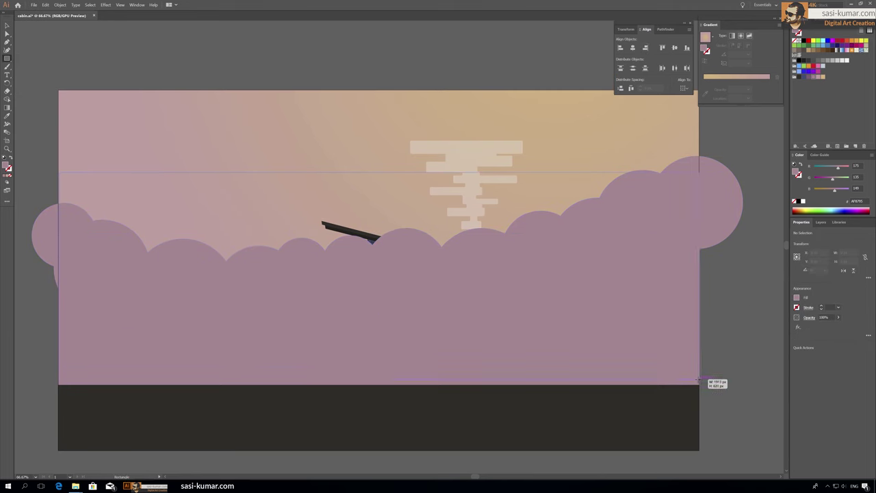
left_click_drag(59, 173, 698, 384)
left_click_drag(347, 172, 347, 143)
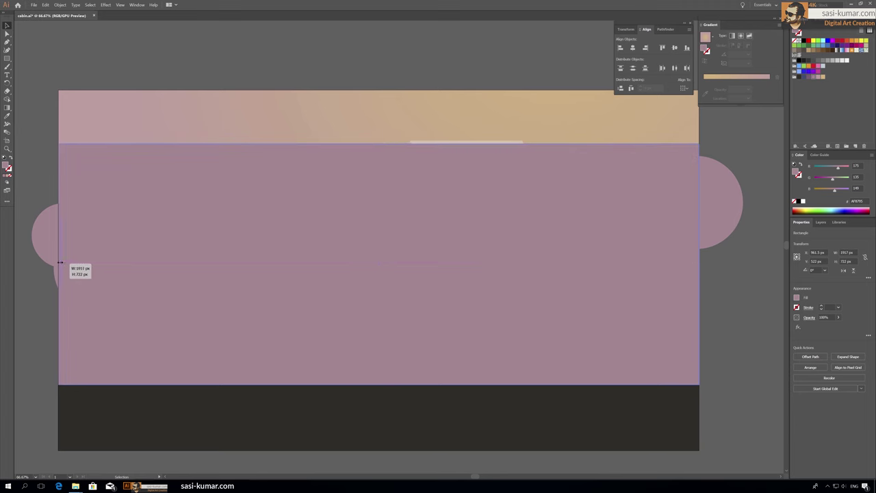
left_click(56, 264, "shift")
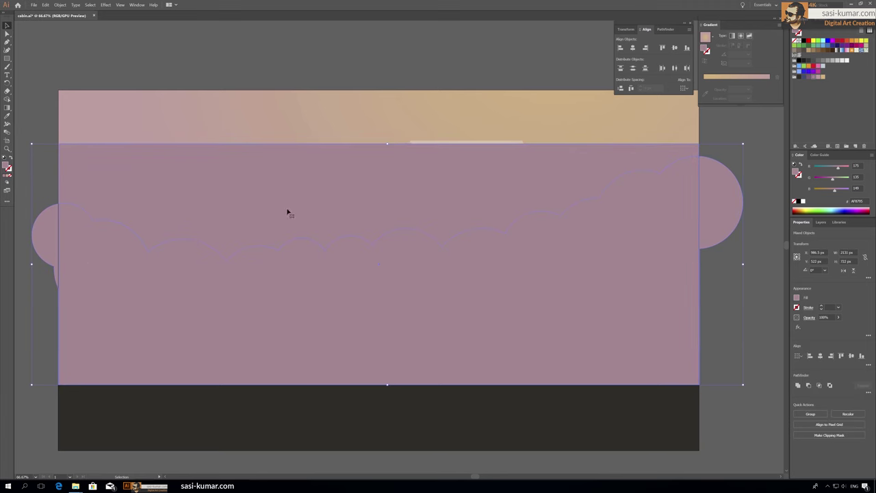
left_click(818, 387)
key("a")
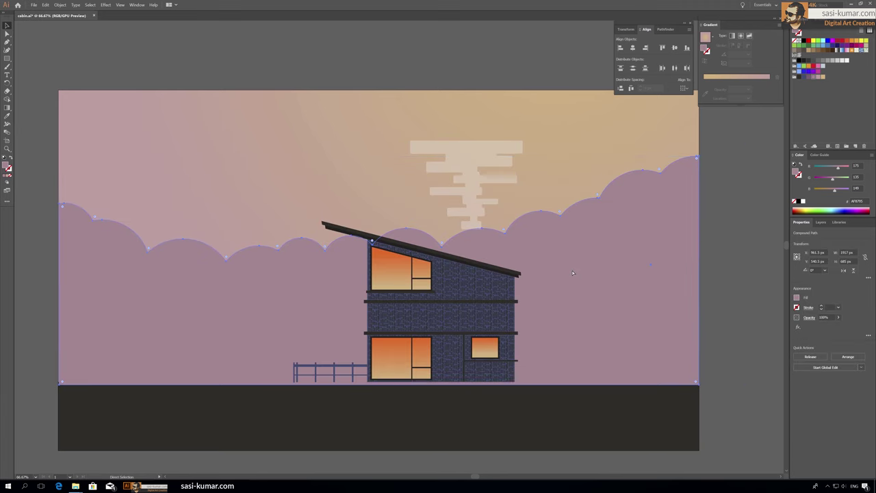
left_click(748, 288)
key("v")
key("ctrl+minus")
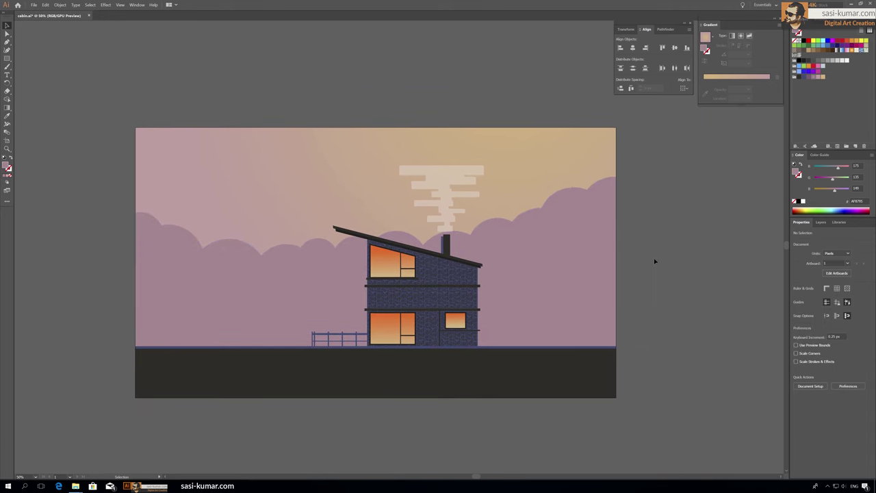
Start a purple zigzag pine treeline with the Pen tool from the left edge toward the cabin.
left_click(7, 41)
left_click(133, 221)
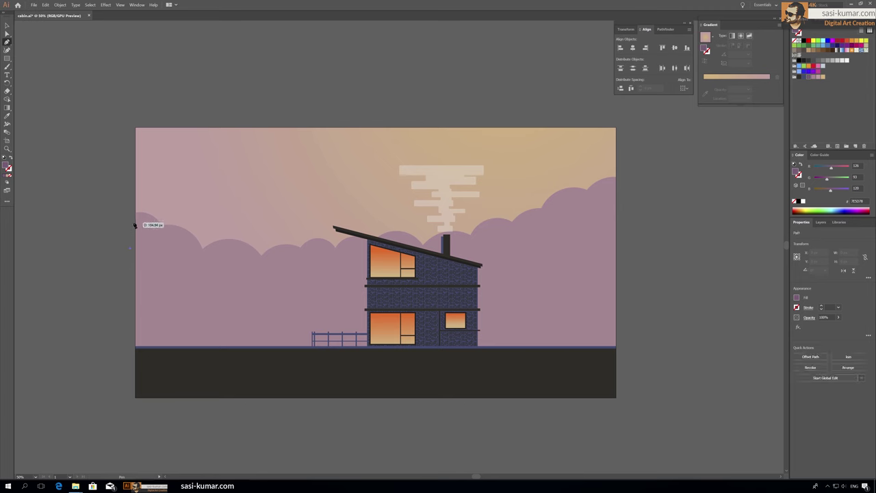
left_click(130, 248)
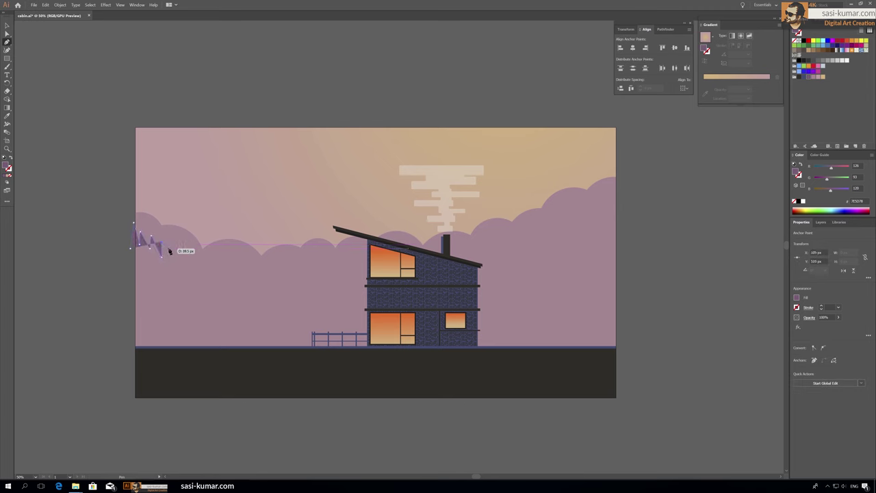
left_click(209, 267)
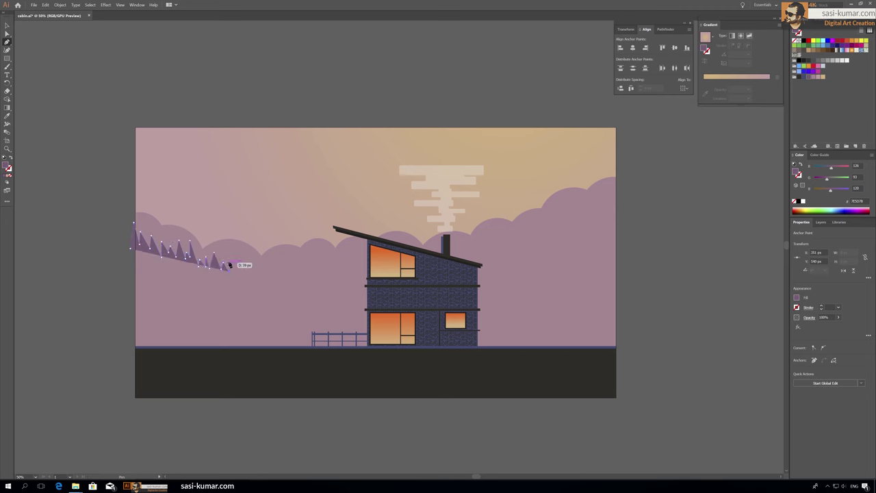
left_click(229, 268)
left_click(235, 252)
left_click(268, 275)
left_click(286, 274)
left_click(305, 269)
left_click(314, 261)
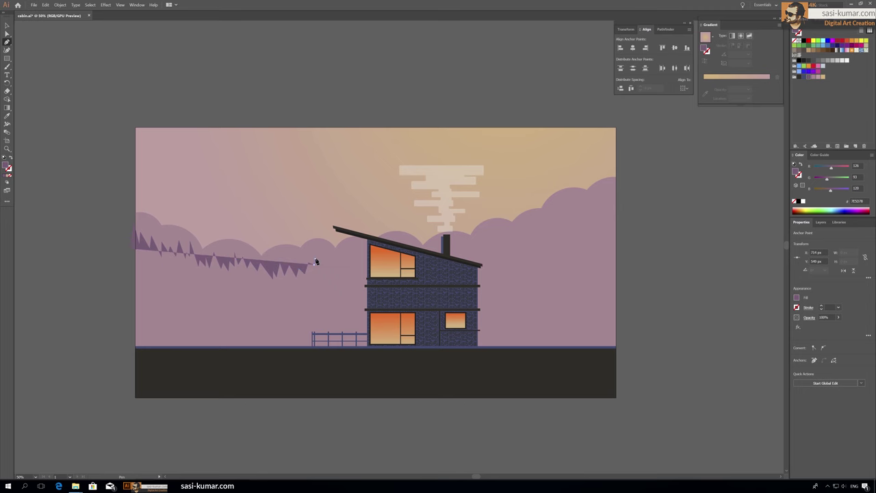
left_click(337, 258)
left_click(356, 266)
Continue the jagged treeline to the right edge and close it through both bottom corners.
left_click(365, 268)
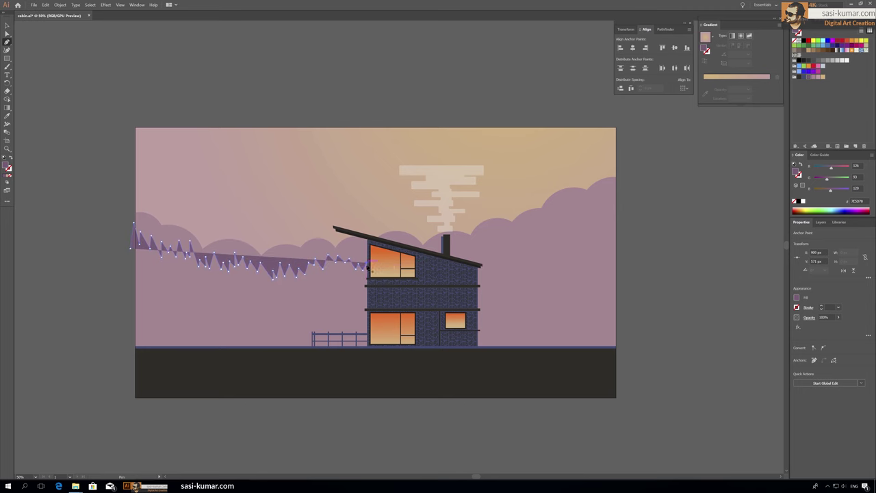
left_click(477, 262)
left_click(497, 246)
left_click(503, 251)
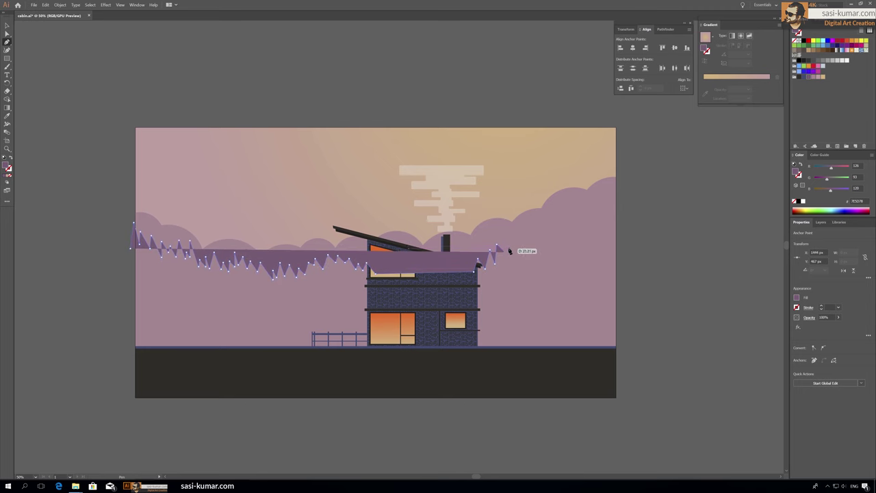
left_click(530, 252)
left_click(535, 259)
left_click(541, 254)
left_click(548, 241)
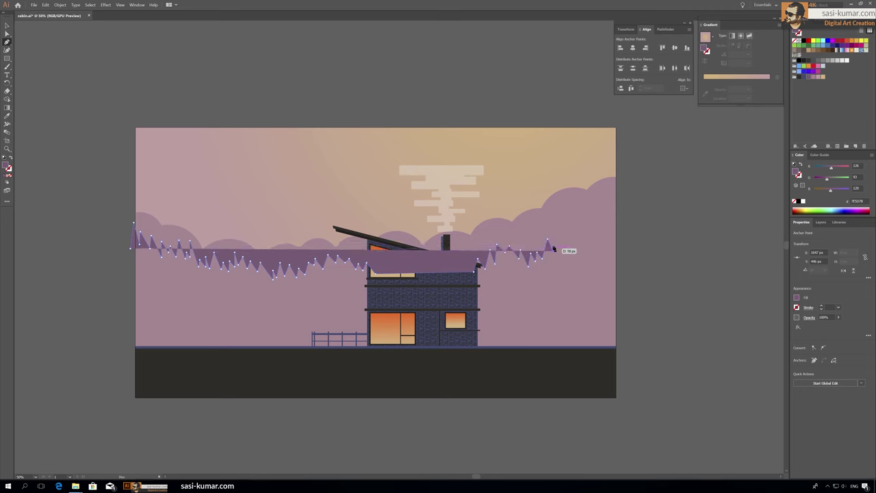
left_click(567, 241)
left_click(581, 223)
left_click(585, 230)
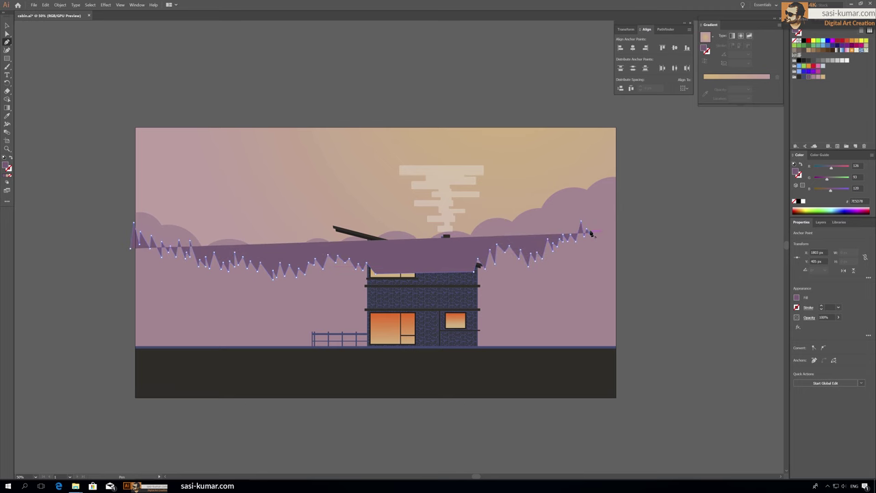
left_click(599, 224)
left_click(614, 218)
left_click(615, 346)
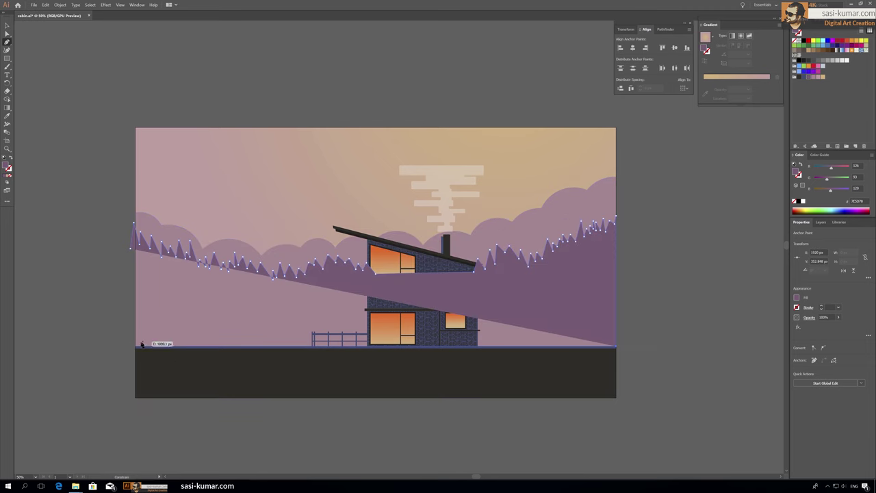
left_click(136, 347)
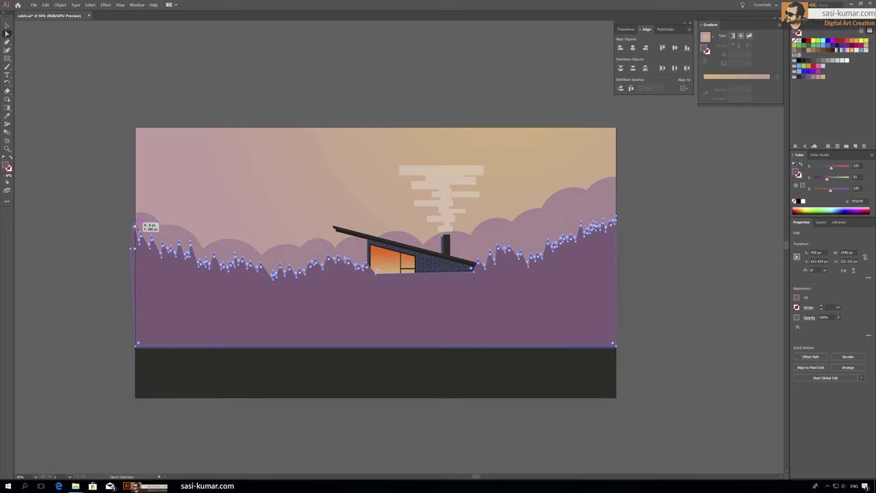
left_click(134, 225)
Send the closed forest shape backward so it sits behind the cabin.
key("a")
key("v")
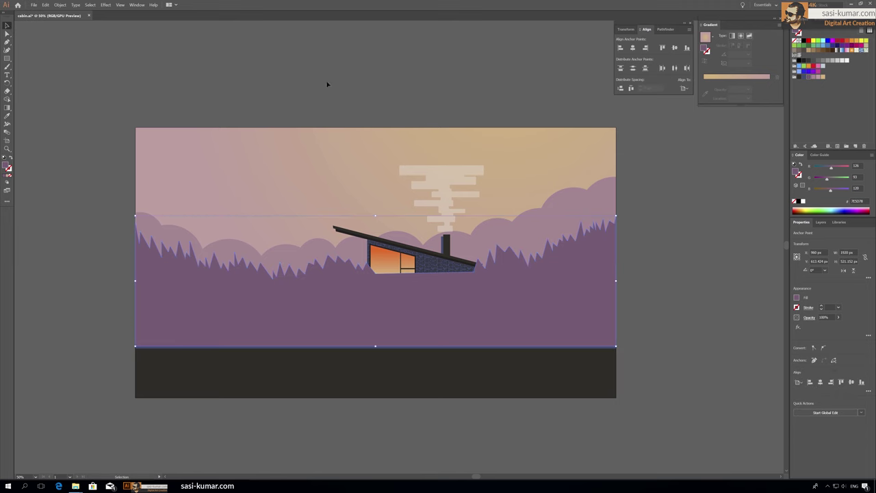
left_click(351, 287)
key("ctrl+bracketleft")
key("ctrl+bracketleft")
key("ctrl+bracketleft")
key("ctrl+bracketleft")
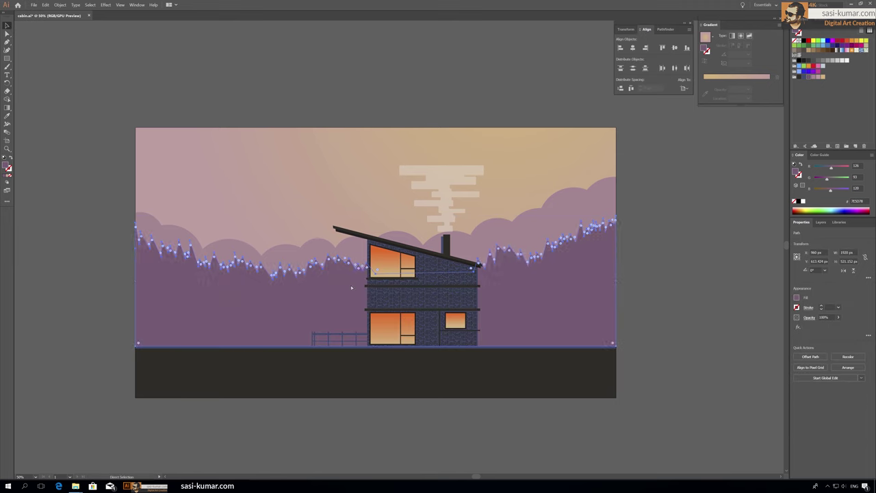
left_click(191, 72)
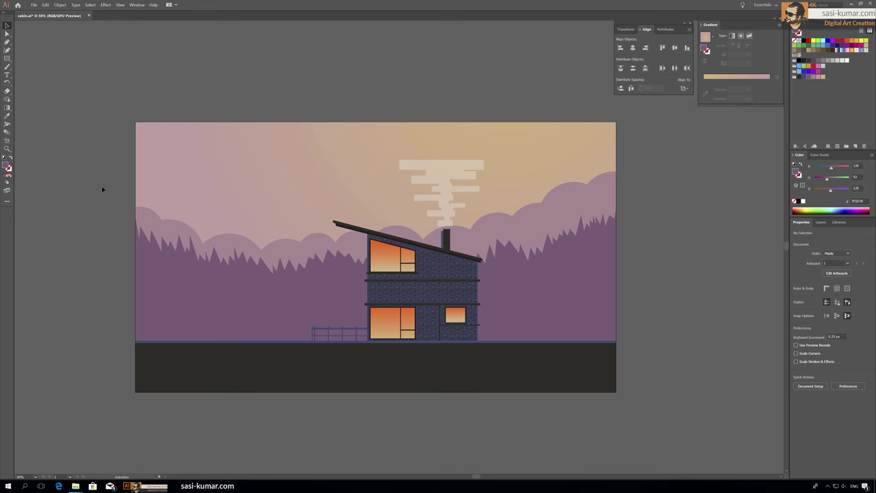
Draw purple ellipses above the artboard and unite the overlapping ones into cloud shapes.
left_click_drag(7, 58, 34, 73)
left_click_drag(237, 71, 288, 108)
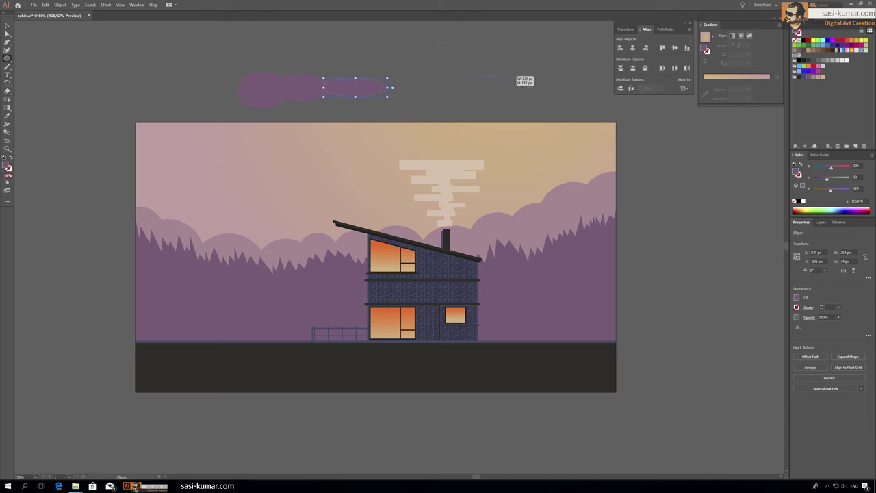
left_click_drag(479, 205, 232, 271)
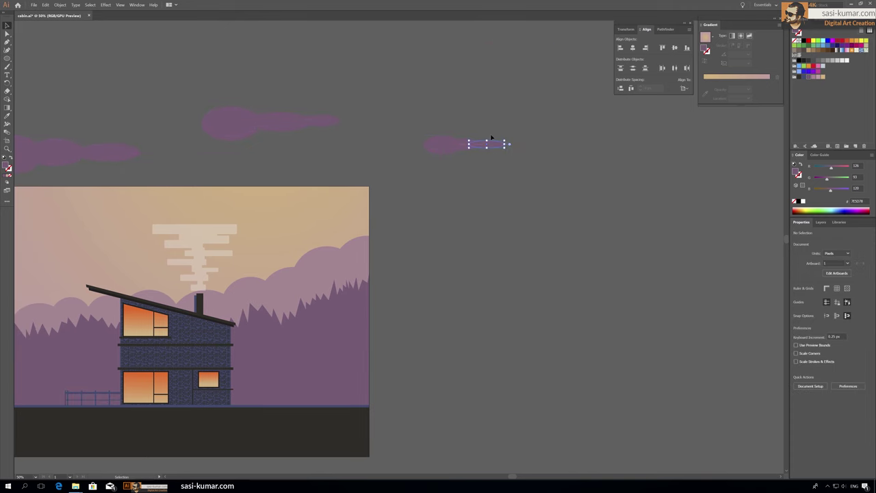
left_click_drag(446, 231, 587, 234)
left_click(171, 156)
left_click(411, 125)
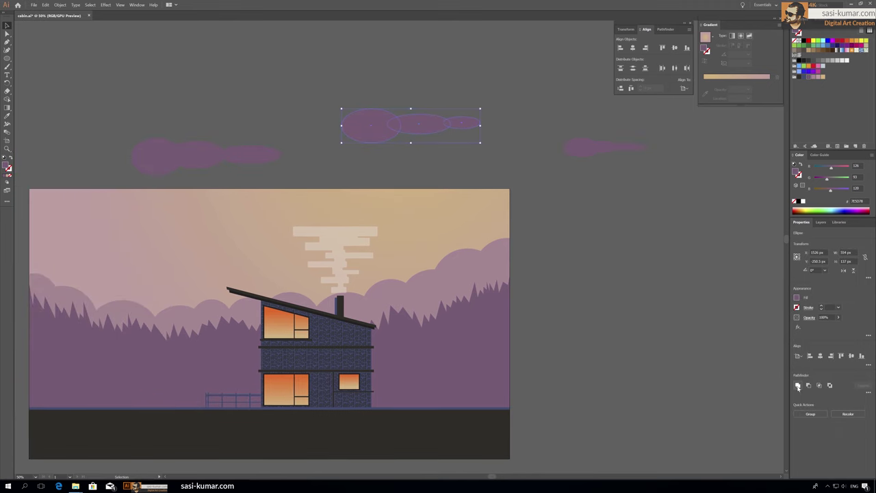
left_click(798, 385)
Cut the middle and right clouds with horizontal line segments and Divide them.
left_click(6, 58)
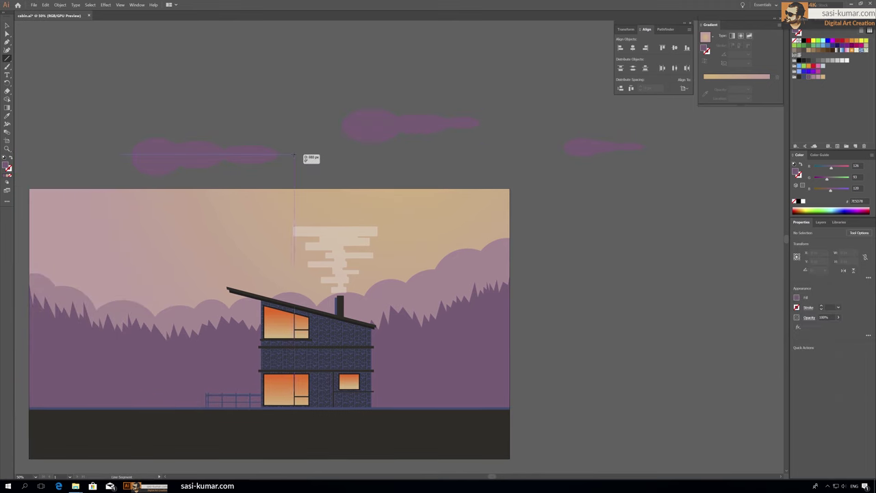
left_click_drag(332, 126, 499, 127)
key("Up")
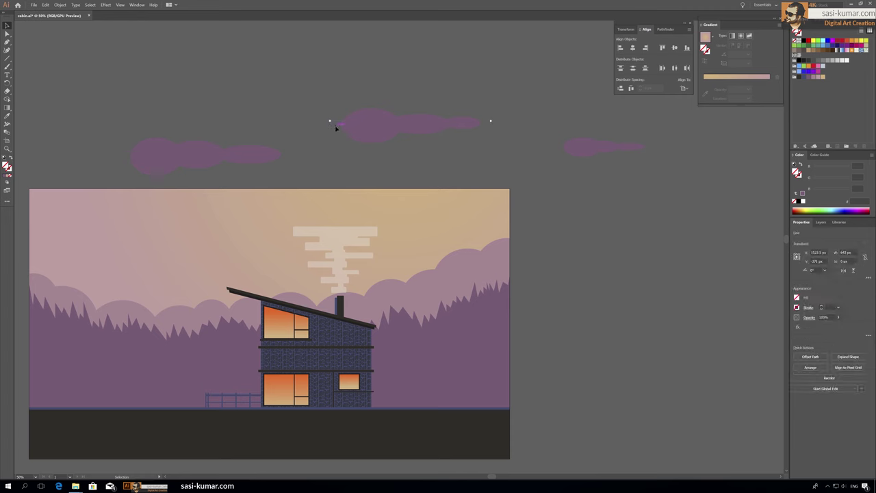
left_click_drag(677, 146, 537, 146)
key("v")
left_click(581, 140, "shift")
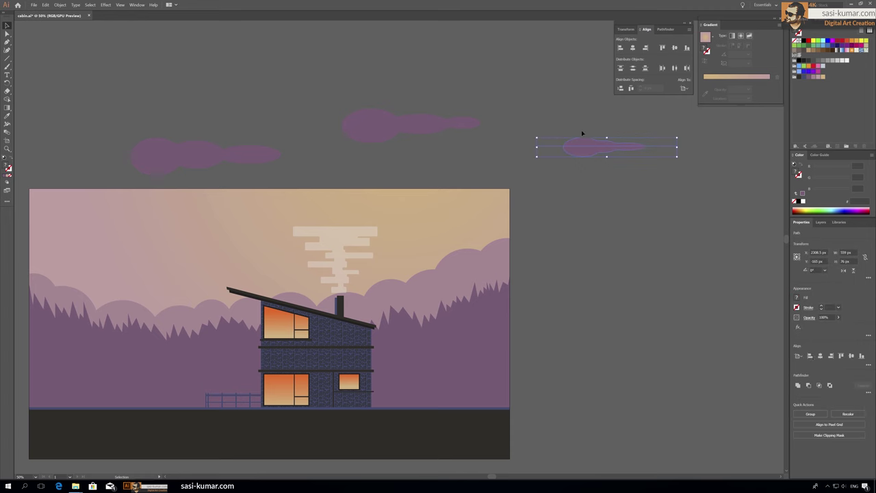
left_click(868, 394)
left_click(410, 124)
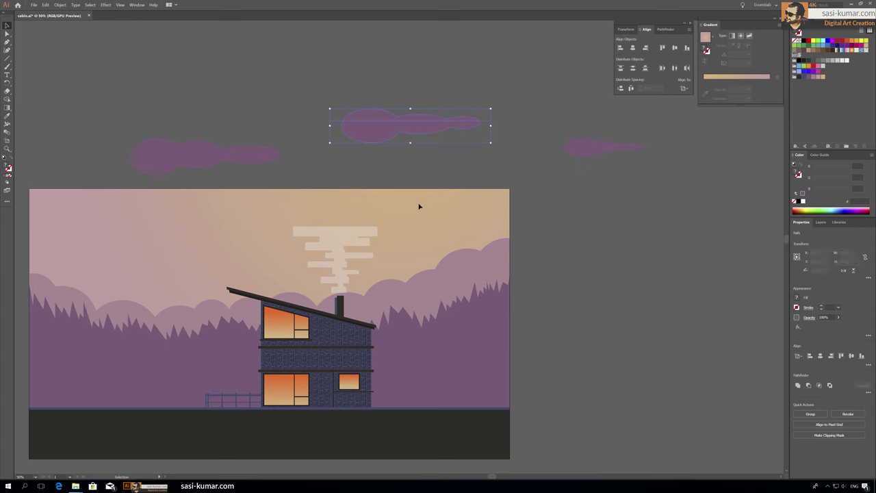
left_click(227, 183)
Delete the lower cloud halves to flatten their bottoms and scale the cloud group down.
left_click(205, 157)
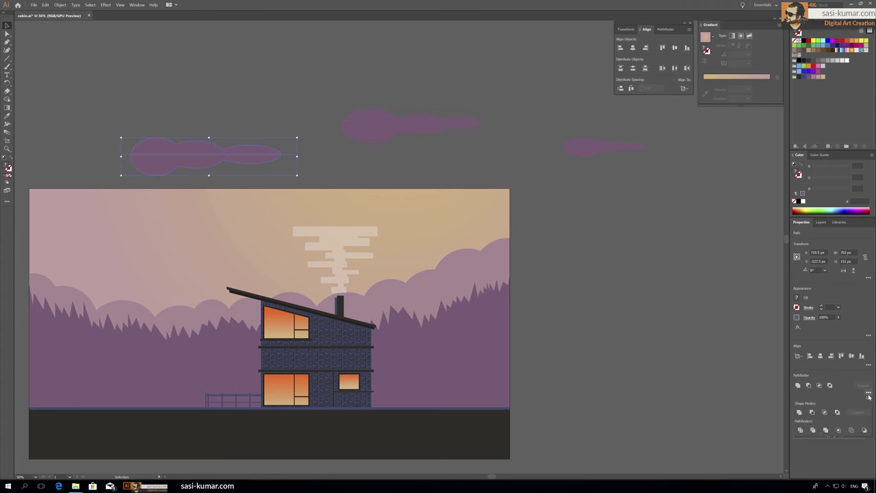
double_click(166, 167)
left_click(571, 152)
double_click(428, 137)
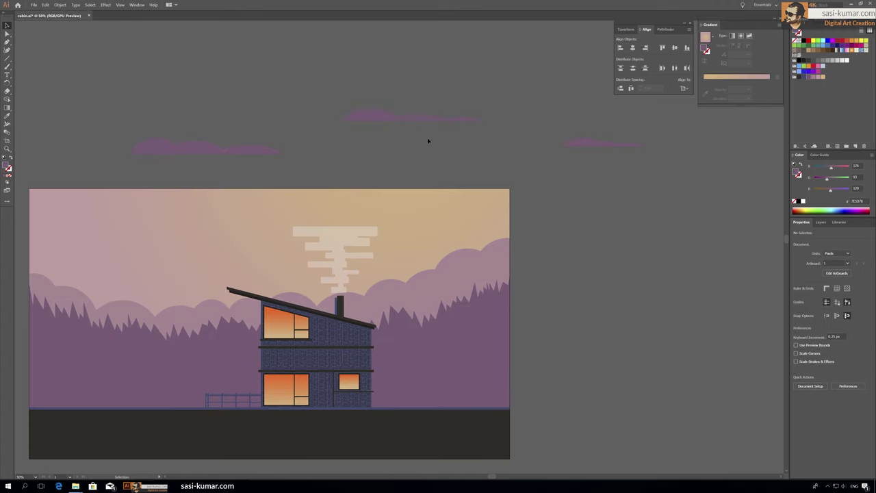
scroll(428, 137, "left", 2)
left_click(694, 141)
left_click_drag(713, 156, 489, 136)
Move the left cloud onto the sky near the artboard's left edge.
left_click(226, 134)
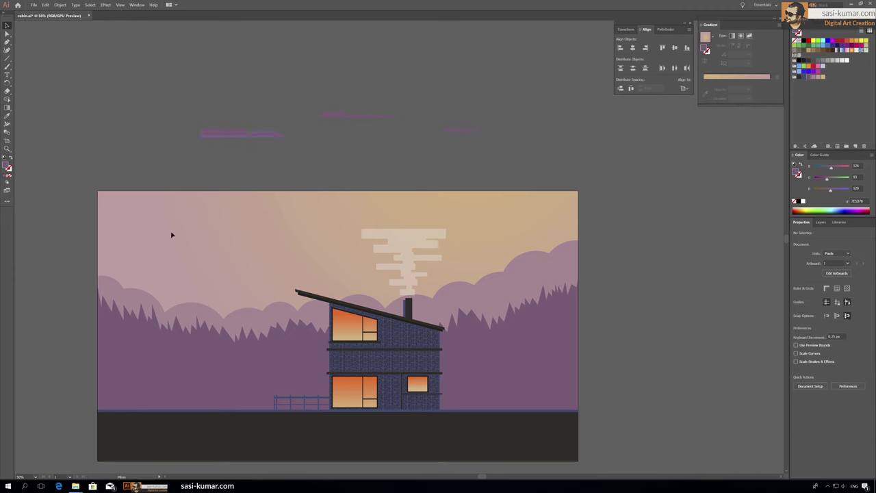
left_click_drag(225, 133, 113, 253)
left_click(535, 117)
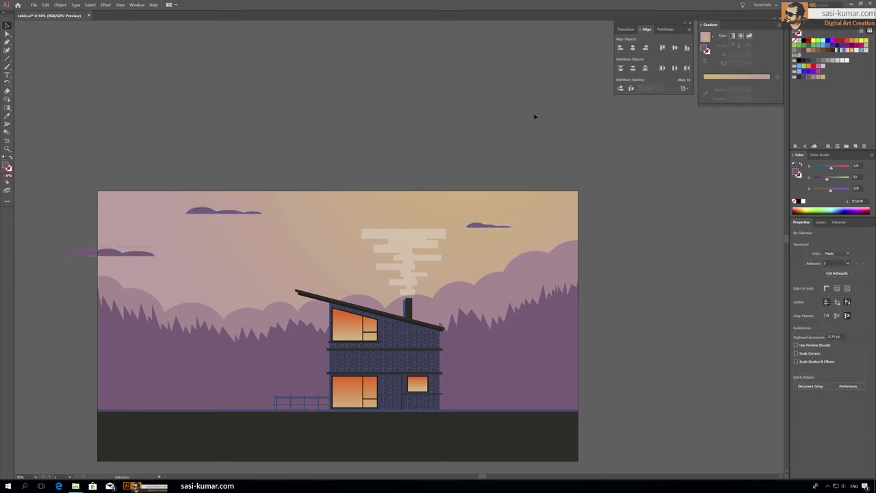
left_click_drag(121, 254, 122, 253)
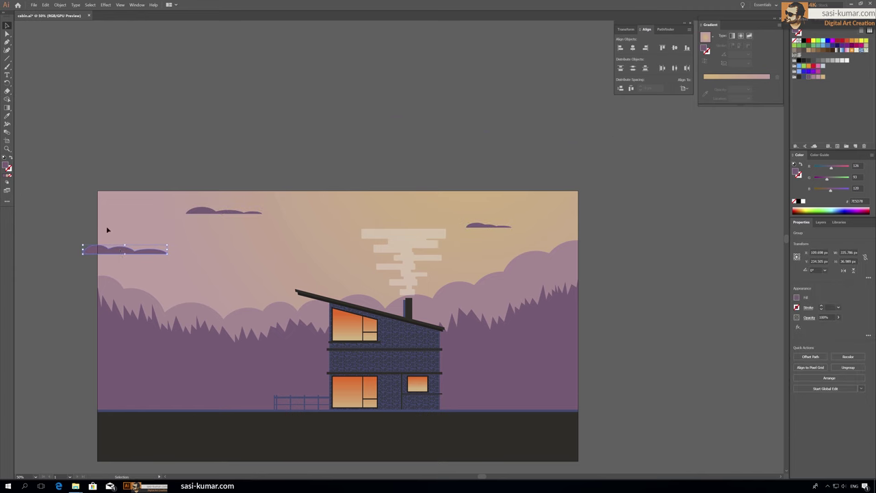
left_click(107, 230, "shift")
left_click(555, 165)
scroll(405, 164, "down", 1)
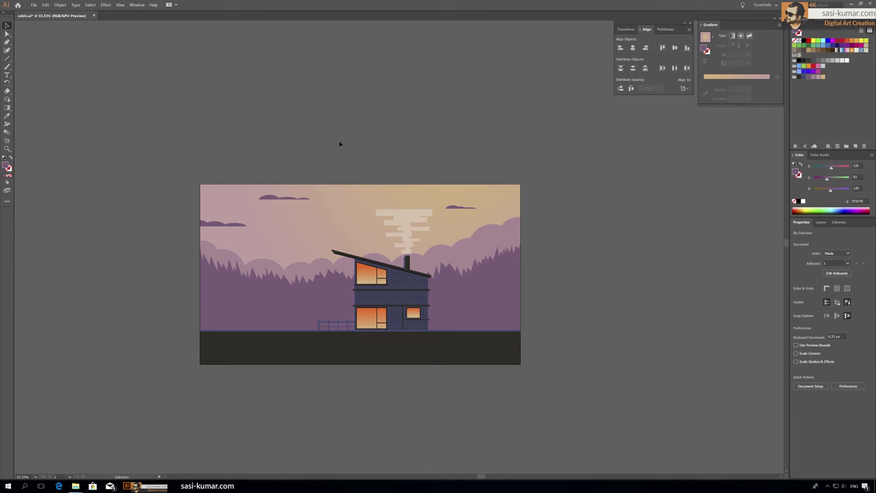
Fill the front jagged forest layer with dark slate blue.
left_click(278, 307)
left_click(116, 233)
scroll(117, 233, "down", 1)
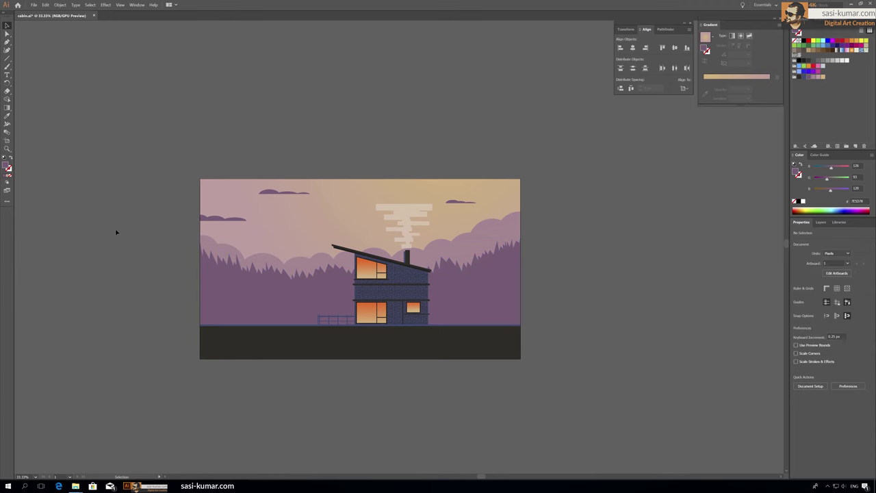
key("ctrl+plus")
left_click(231, 334)
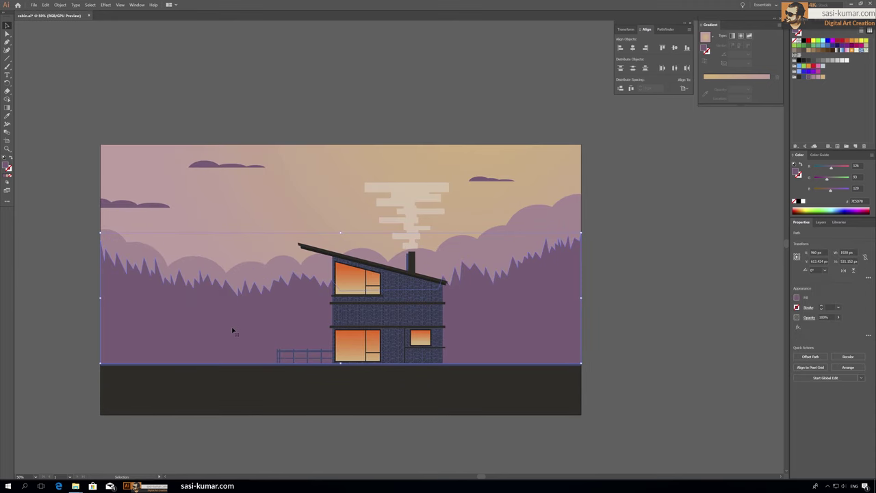
left_click(232, 331)
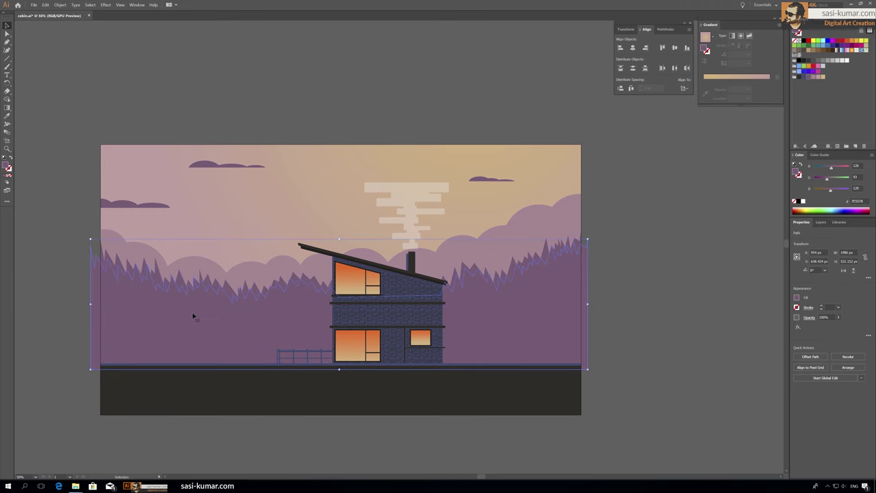
left_click(812, 69)
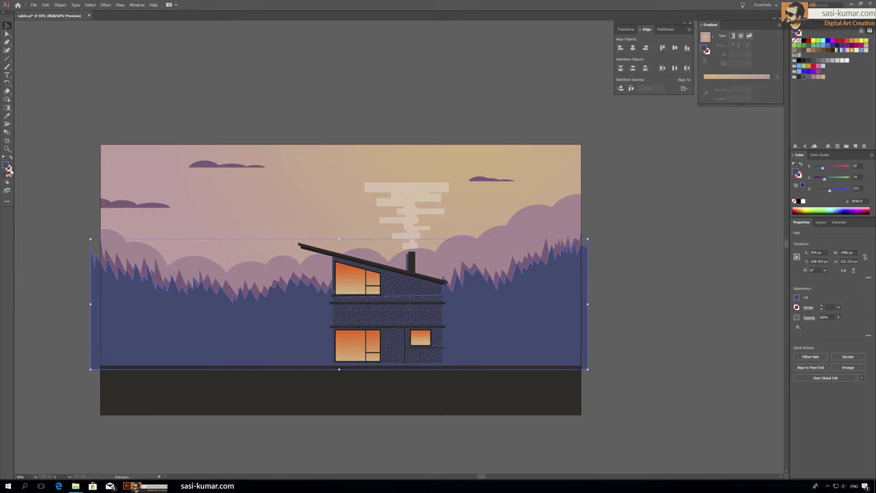
double_click(797, 171)
left_click(508, 199)
left_click(354, 84)
Apply a Roughen effect with Absolute size and Detail 44 to the blue forest.
scroll(353, 83, "up", 1)
key("ctrl+z")
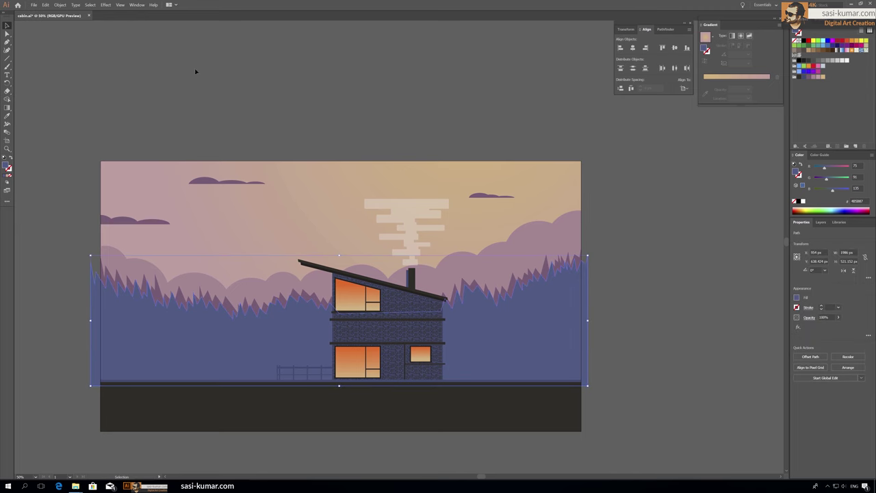
left_click(105, 5)
left_click(195, 80)
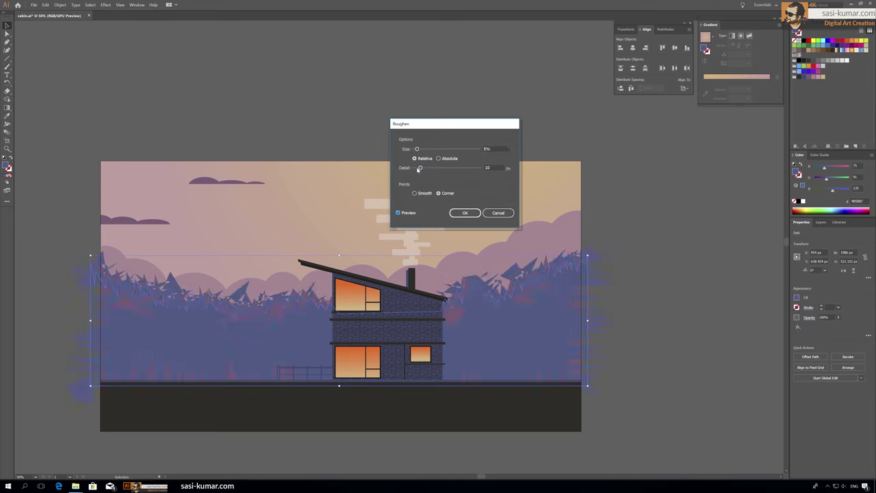
left_click_drag(439, 169, 442, 167)
left_click_drag(417, 148, 433, 150)
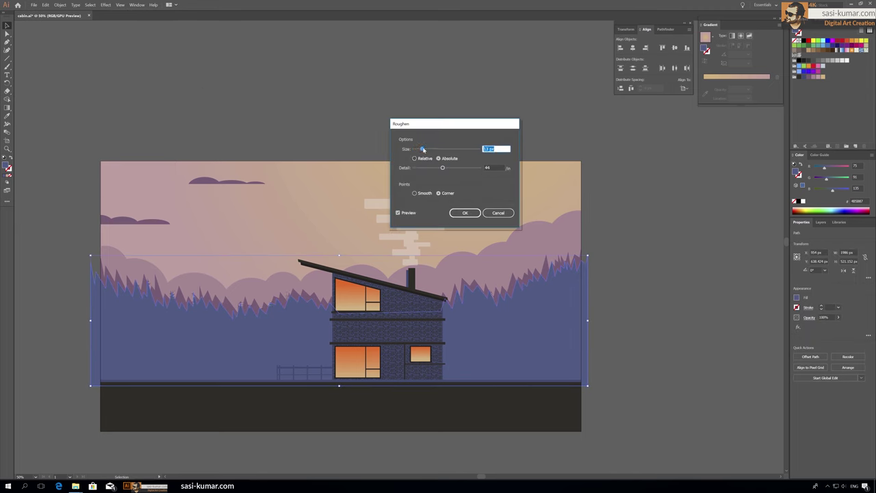
left_click(465, 212)
Clip the blue forest to an artboard-width rectangle with Ctrl+7.
left_click(60, 4)
left_click(89, 27)
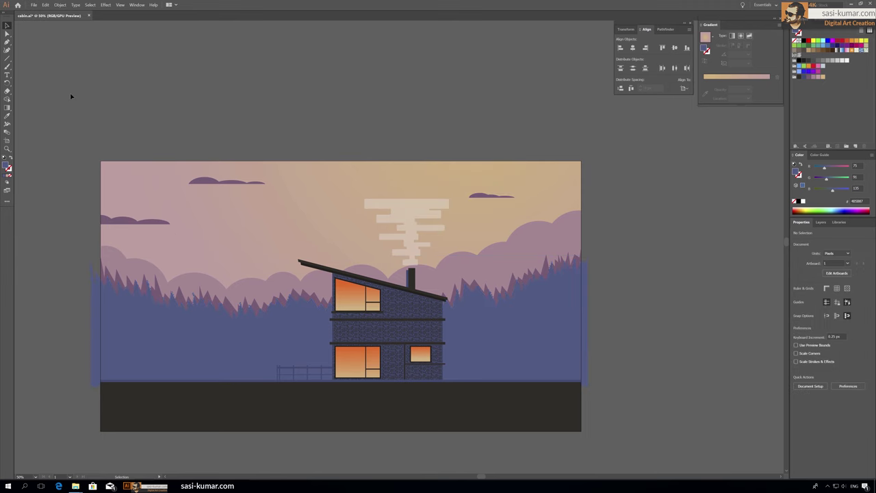
key("m")
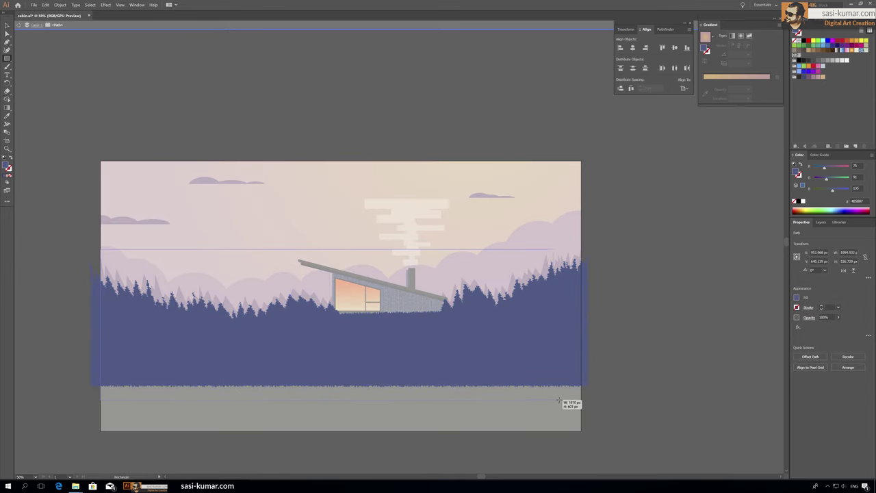
left_click_drag(99, 248, 582, 399)
key("v")
left_click(90, 303, "shift")
key("ctrl+7")
double_click(663, 273)
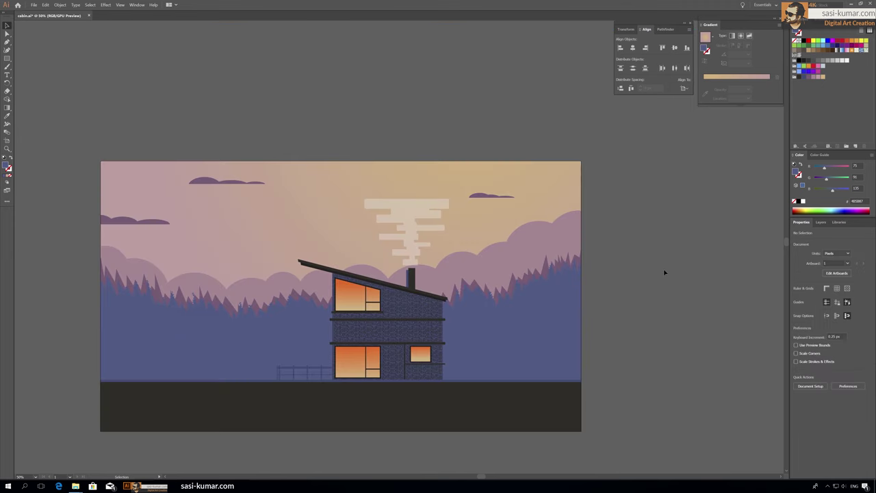
scroll(663, 272, "up", 1)
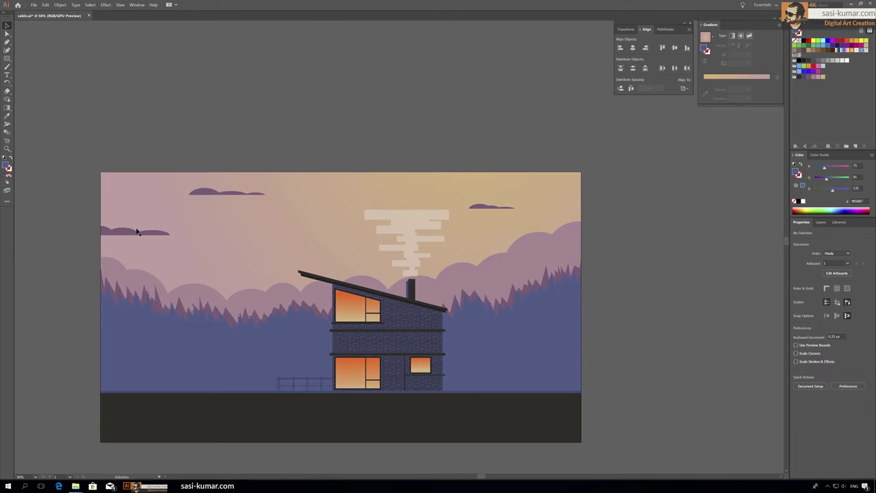
Draw the first three thin trunks on the left, in the dark ground colour, from ground to artboard top.
left_click(8, 42)
left_click(101, 173)
left_click(100, 403)
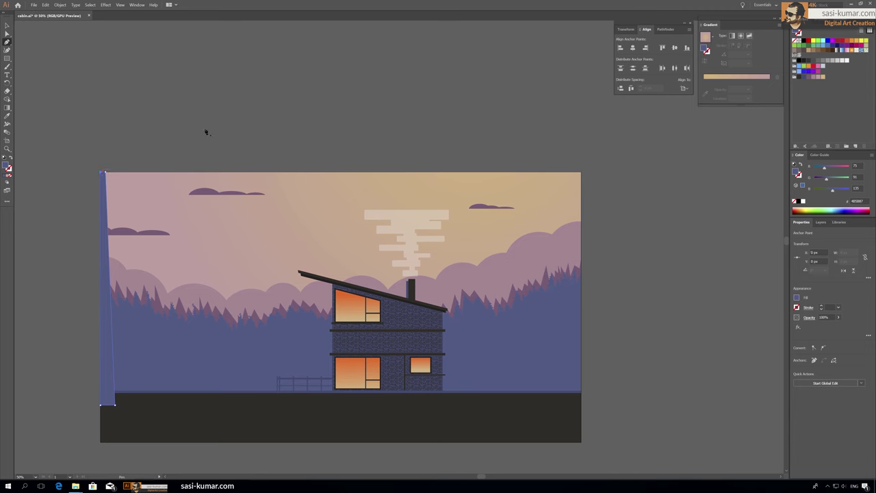
key("i")
left_click(117, 400)
left_click(121, 397)
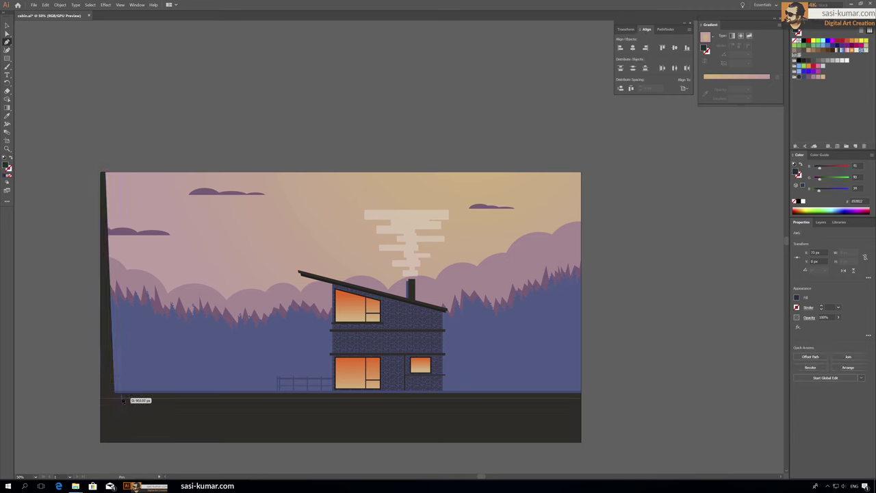
left_click(121, 173)
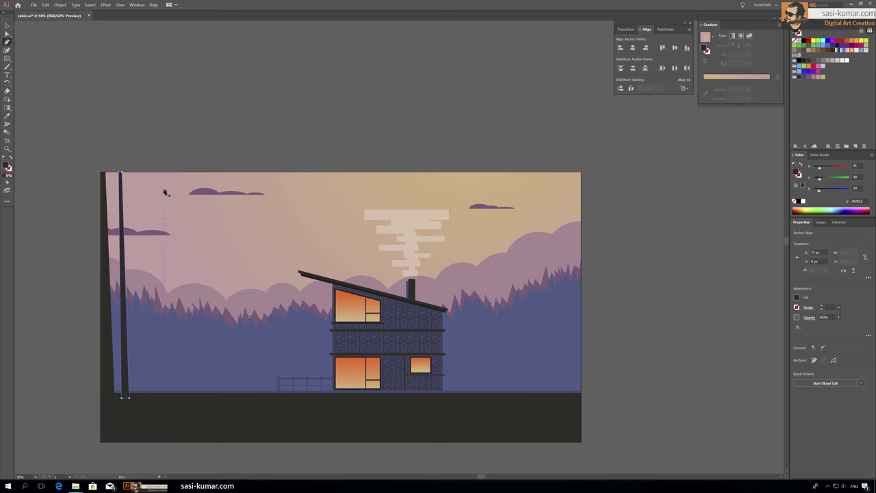
left_click(154, 397)
left_click(167, 173)
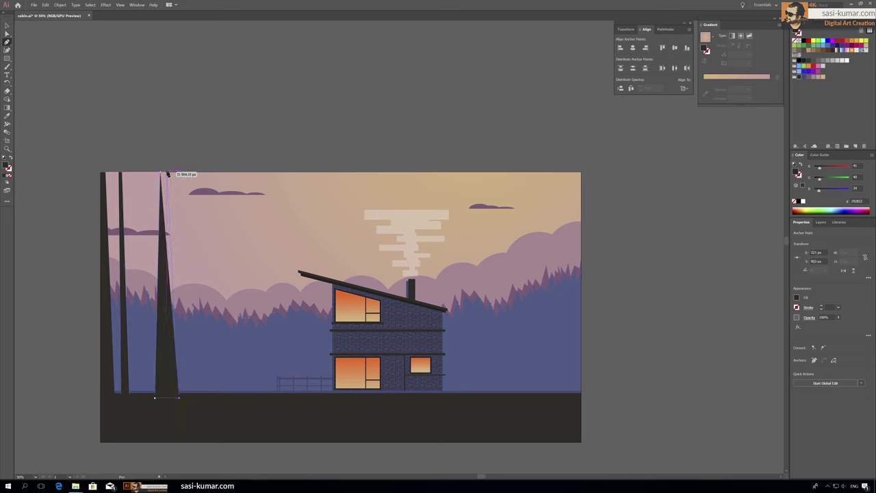
Draw three more tapering trunks further right, each from a two-point base up to the artboard top.
left_click(187, 172)
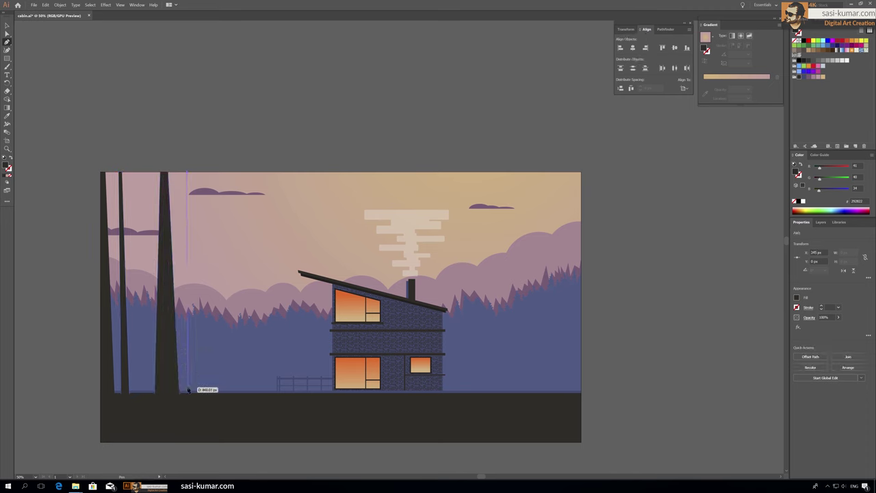
left_click(187, 395)
left_click(206, 396)
left_click(195, 172)
left_click(236, 398)
left_click(258, 397)
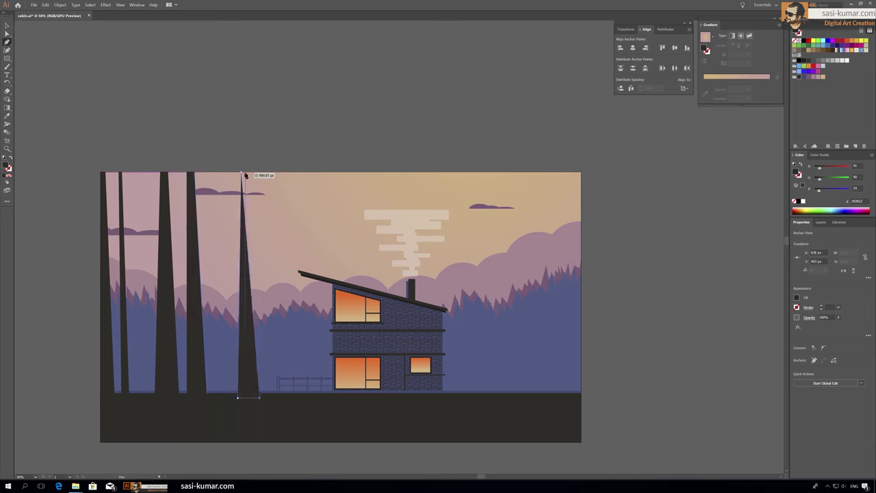
left_click(243, 173)
left_click(285, 397)
left_click(299, 397)
left_click(294, 173)
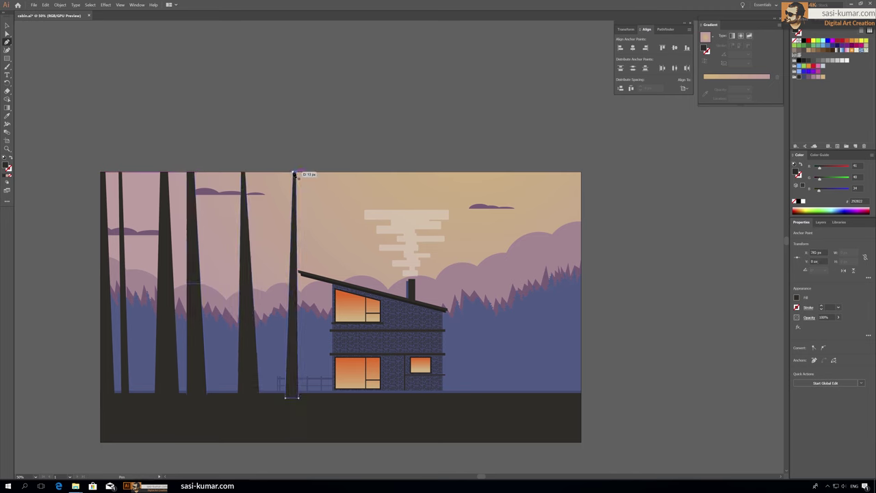
Shift the fourth and fifth trunks' top anchors slightly to the right.
key("alt+z")
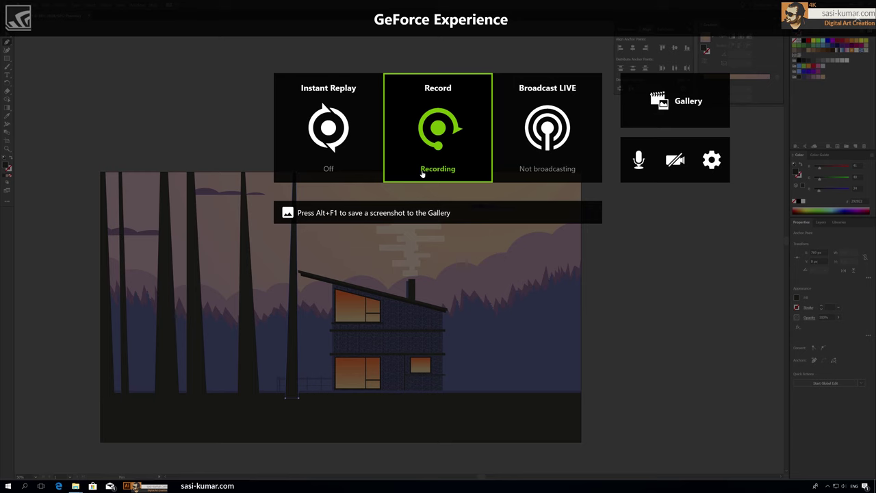
key("alt+z")
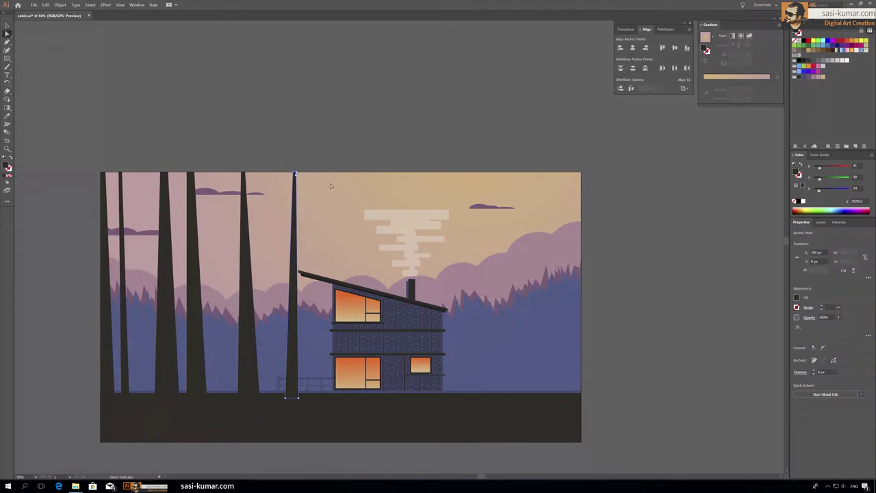
left_click(243, 174)
left_click_drag(243, 174, 248, 174)
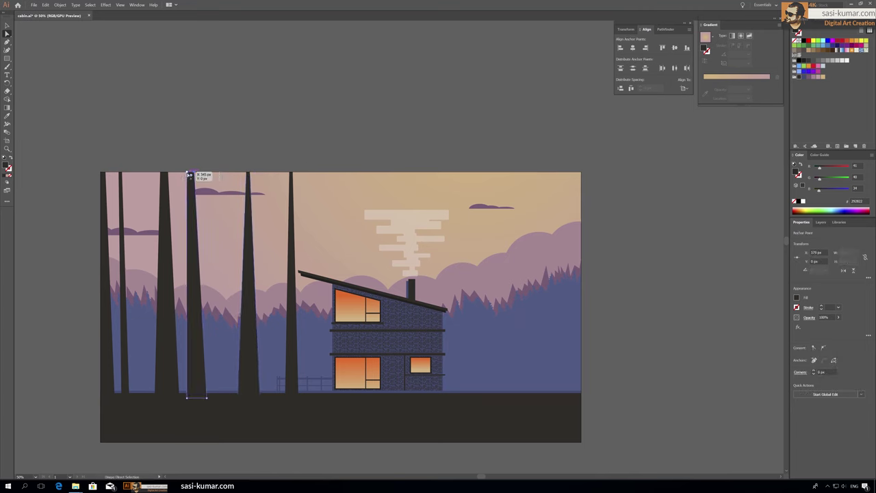
left_click_drag(189, 174, 195, 174)
left_click(212, 148)
Add two narrow-based trunks, one in front of the cabin and one just right of it.
key("p")
left_click(391, 391)
left_click(422, 391)
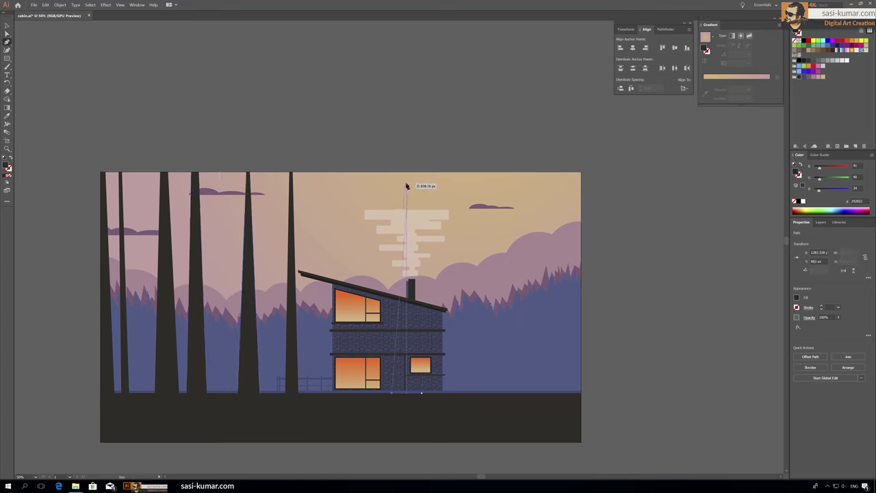
left_click(395, 172)
left_click_drag(421, 391, 409, 391)
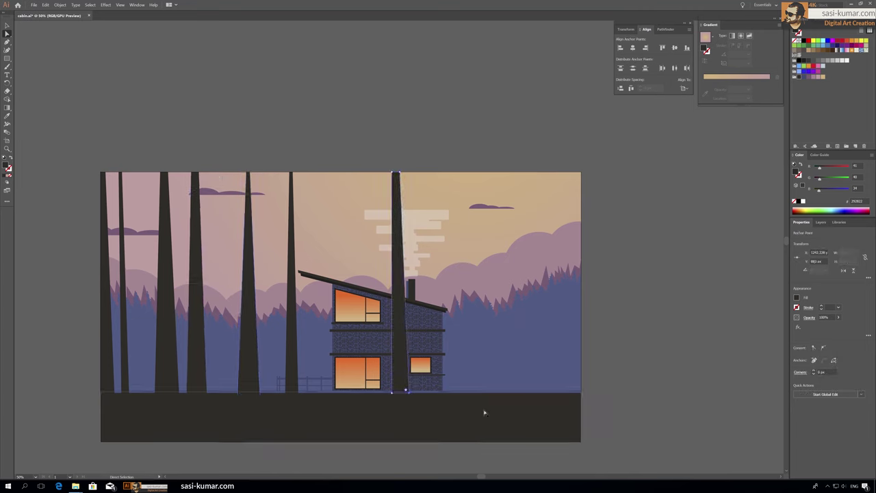
key("ctrl+shift+a")
left_click(478, 175)
left_click(477, 393)
left_click(479, 173)
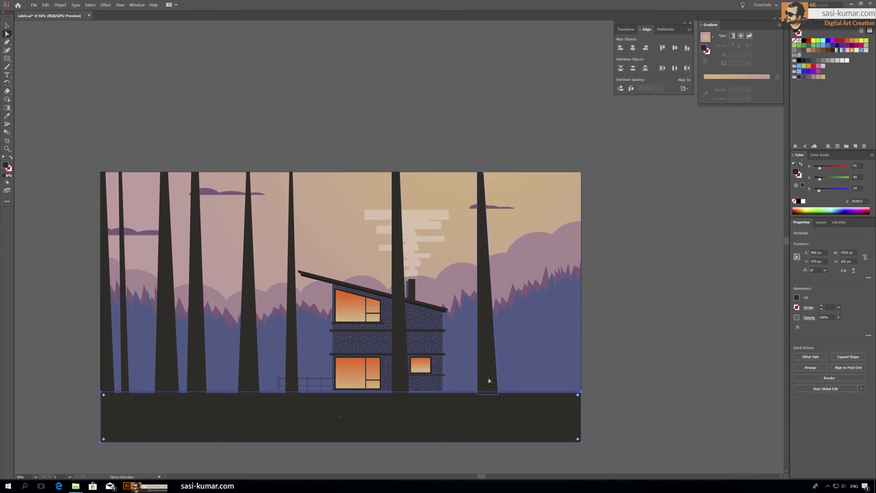
left_click_drag(498, 393, 494, 394)
key("ctrl+shift+a")
Add two final trunks on the right side, the last one near the right edge.
left_click(513, 394)
left_click(493, 173)
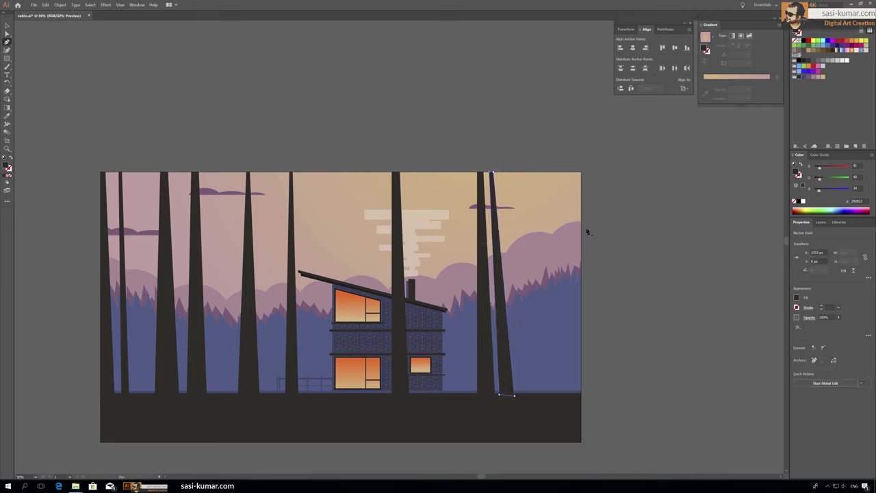
left_click(544, 173)
left_click(542, 394)
left_click(544, 172)
key("v")
left_click(230, 51)
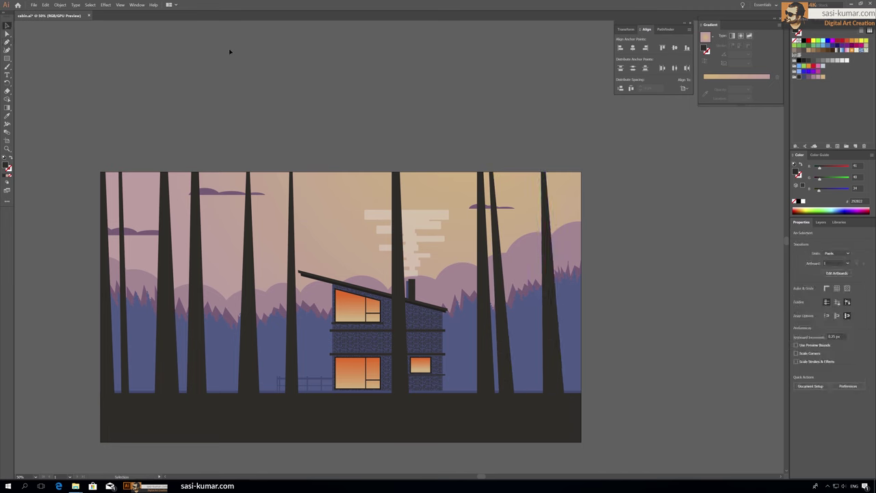
Raise the pink hills about 72 px and move a cloud over to the right side.
left_click(474, 207)
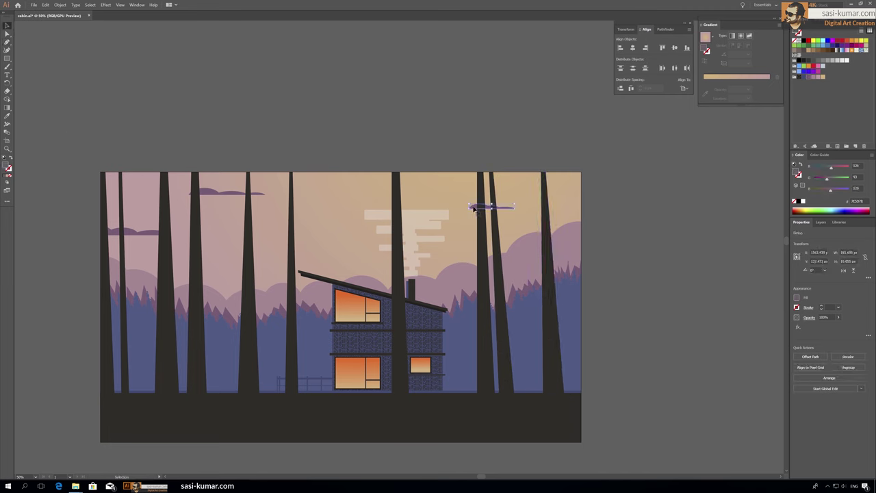
left_click(174, 365)
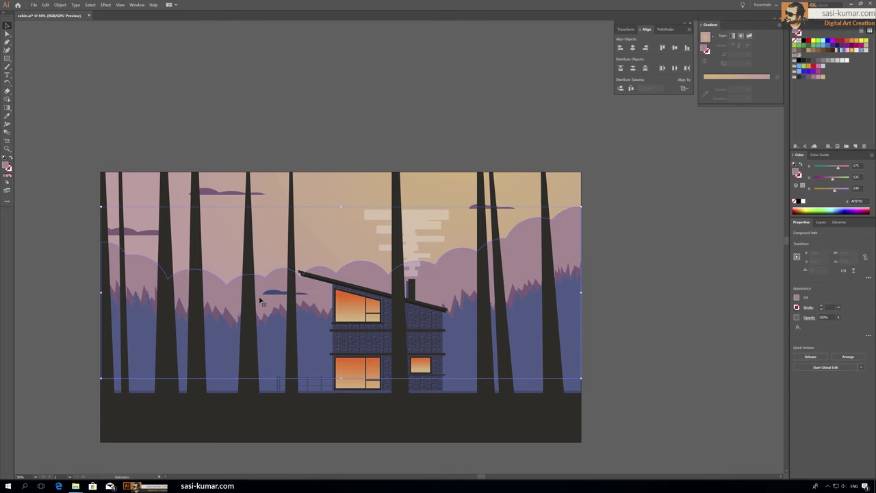
double_click(174, 365)
left_click_drag(174, 365, 173, 316)
double_click(162, 107)
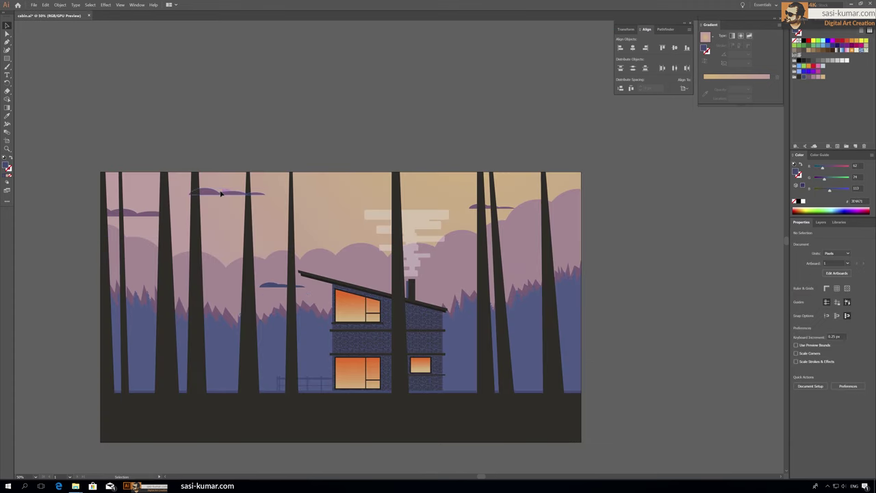
left_click_drag(426, 260, 524, 241)
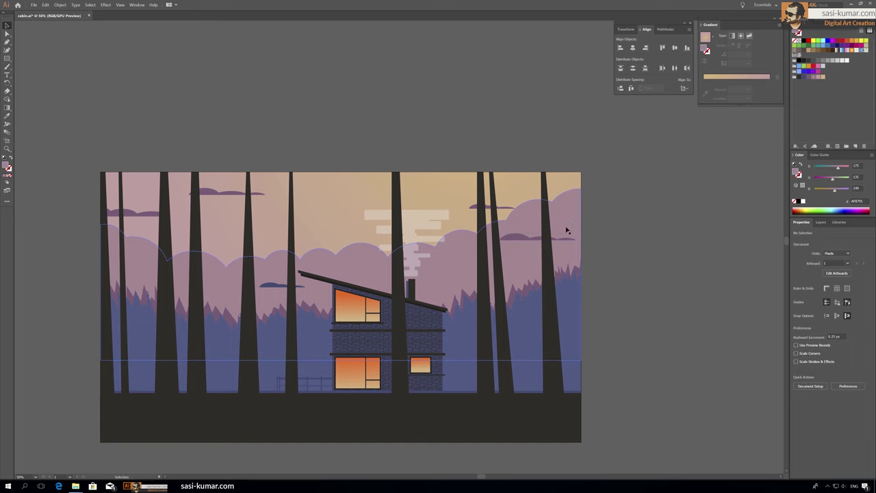
left_click(602, 214)
Give the cabin's patterned walls a much darker colour.
scroll(603, 214, "up", 1)
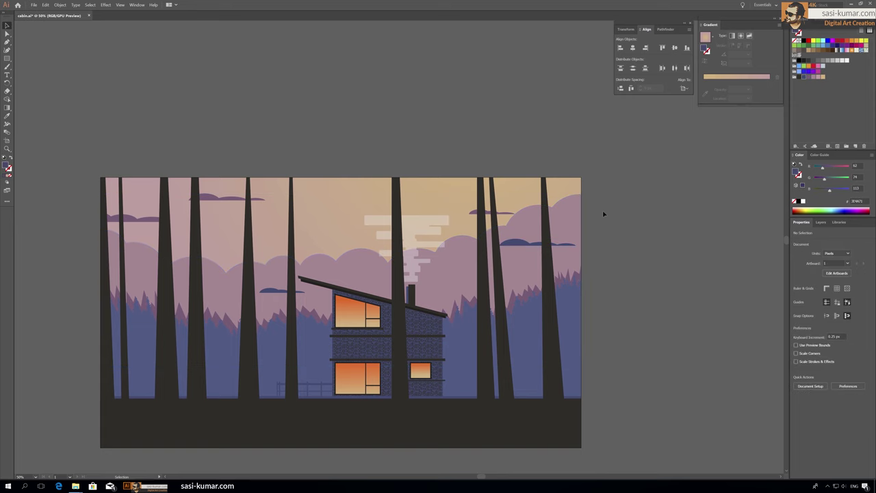
scroll(365, 349, "up", 5)
left_click(479, 329)
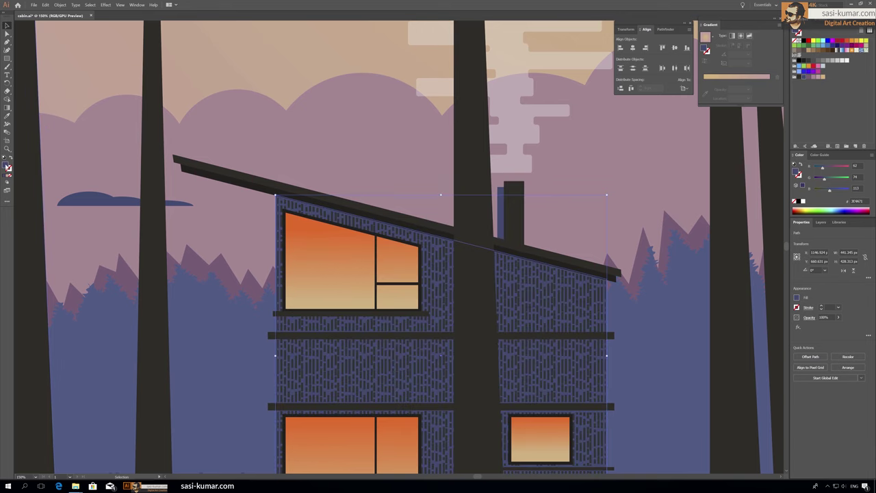
key("Return")
Colour the fence dark with the Eyedropper, then zoom out to show the whole scene.
scroll(246, 85, "down", 5)
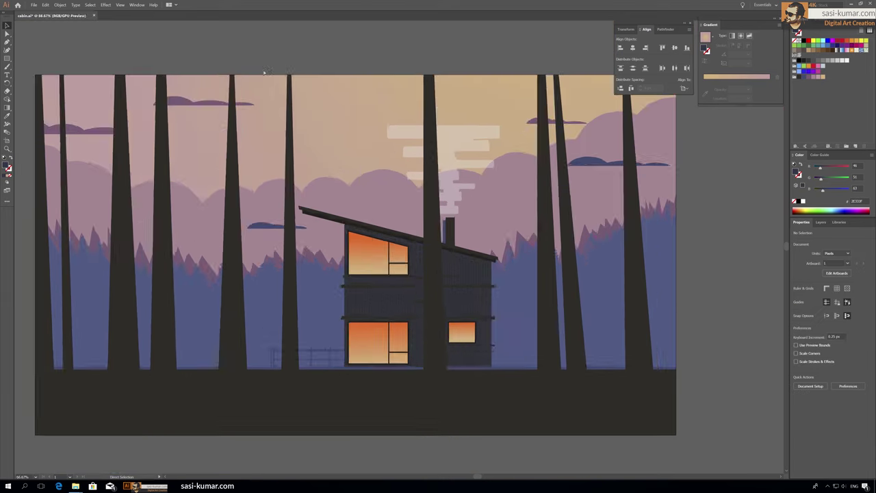
scroll(319, 336, "up", 3)
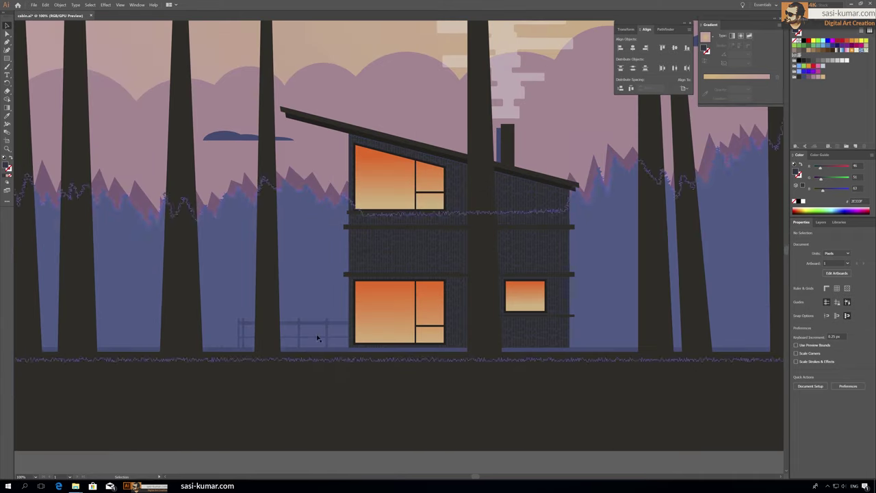
left_click(322, 332)
key("i")
key("ctrl+minus")
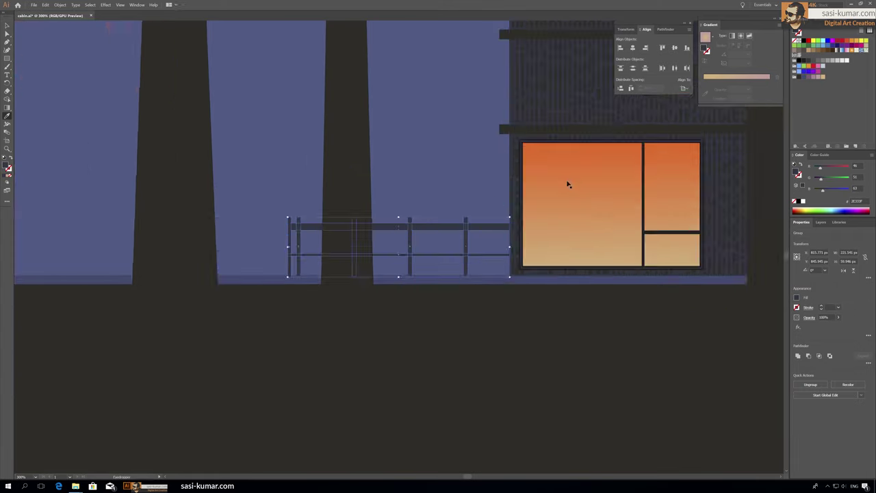
key("ctrl+minus")
key("ctrl+minus")
key("ctrl+minus")
left_click(86, 205)
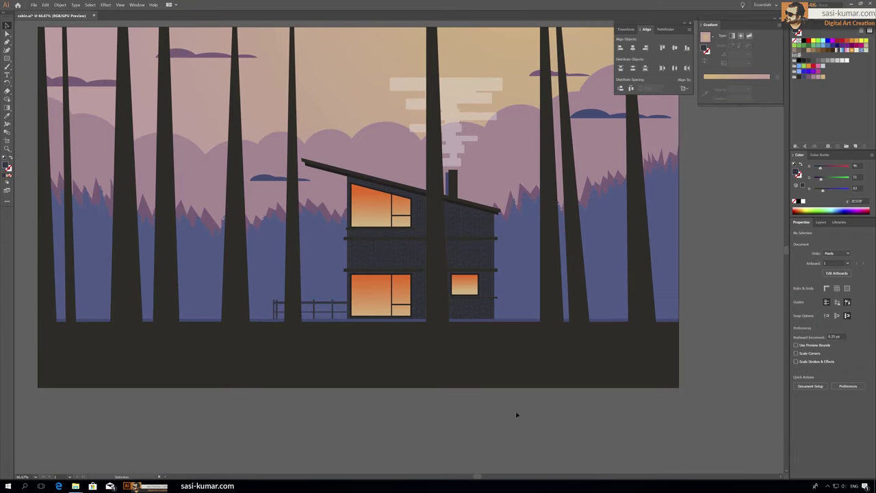
In isolation mode, draw a thin blue sliver along the ground rectangle's top edge, then exit isolation.
double_click(198, 320)
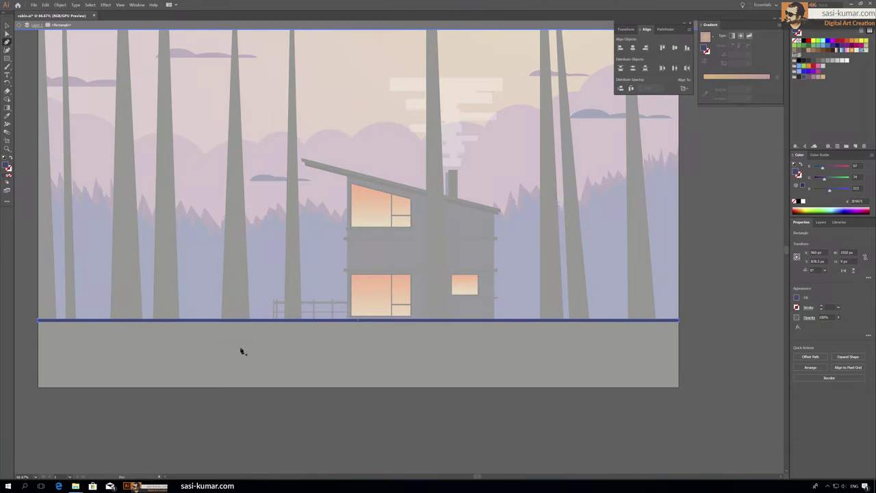
left_click(204, 314)
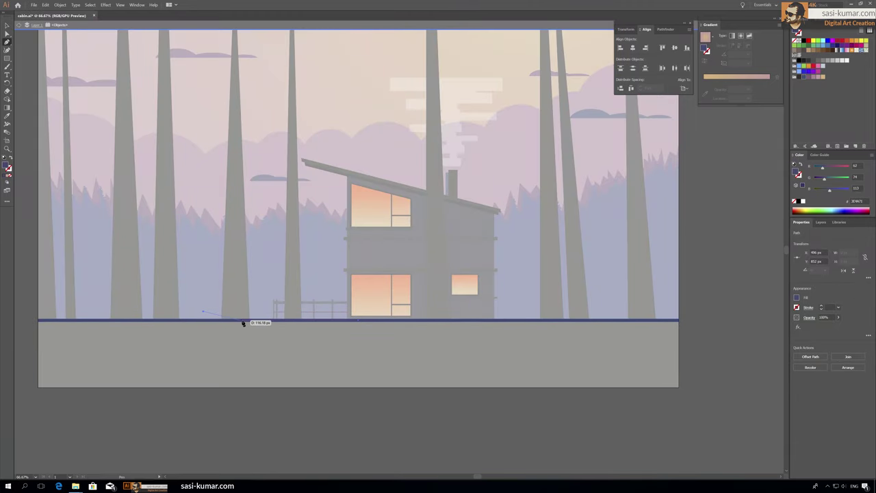
left_click(494, 318)
key("v")
key("ctrl+a")
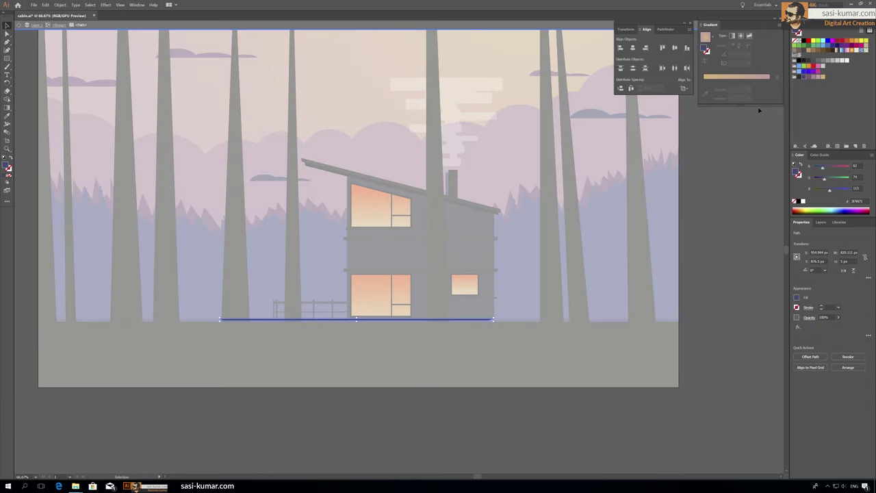
double_click(719, 222)
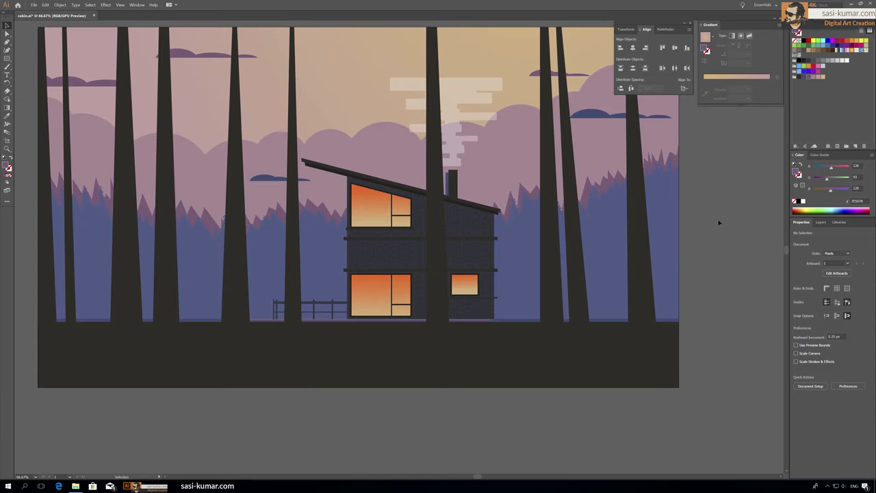
scroll(719, 222, "up", 2)
key("ctrl+minus")
scroll(722, 272, "up", 1)
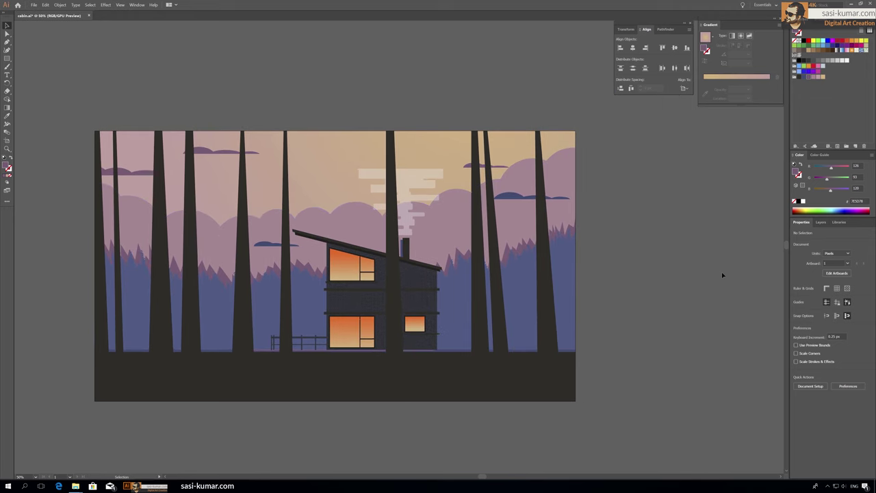
Draw a tall tapered blue-violet trunk from the artboard top down behind the cabin.
key("p")
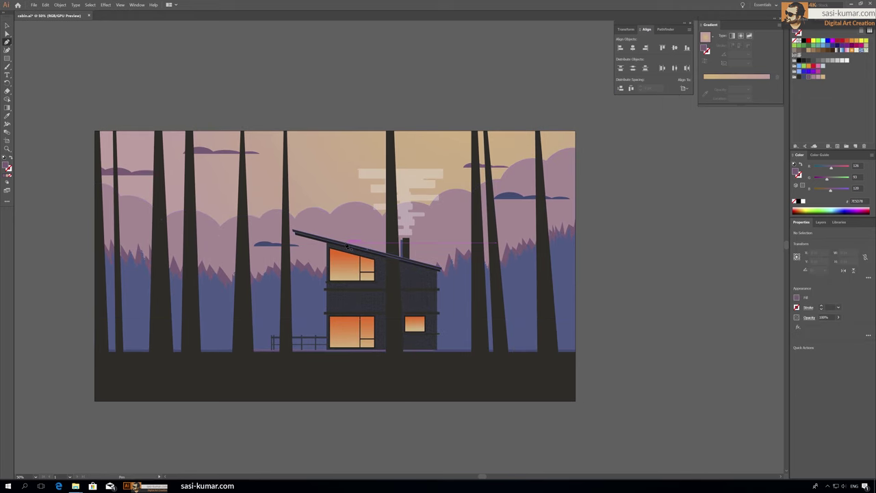
left_click(347, 131)
left_click(348, 310)
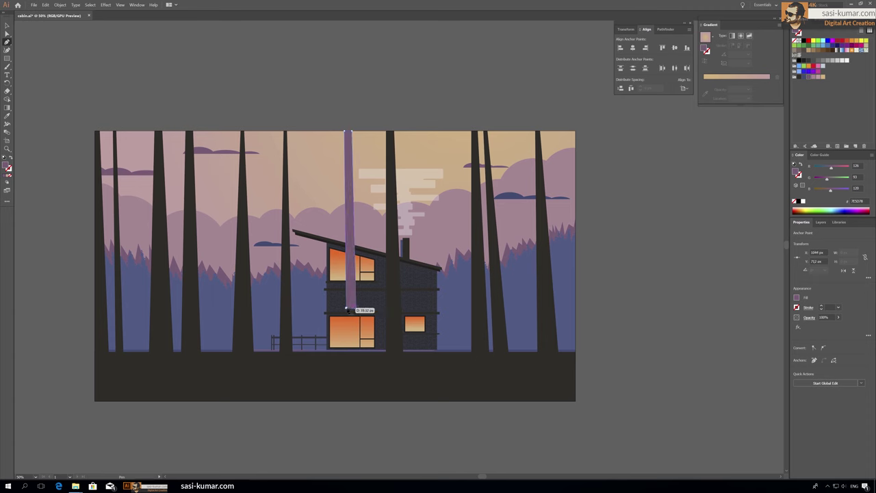
left_click(419, 299)
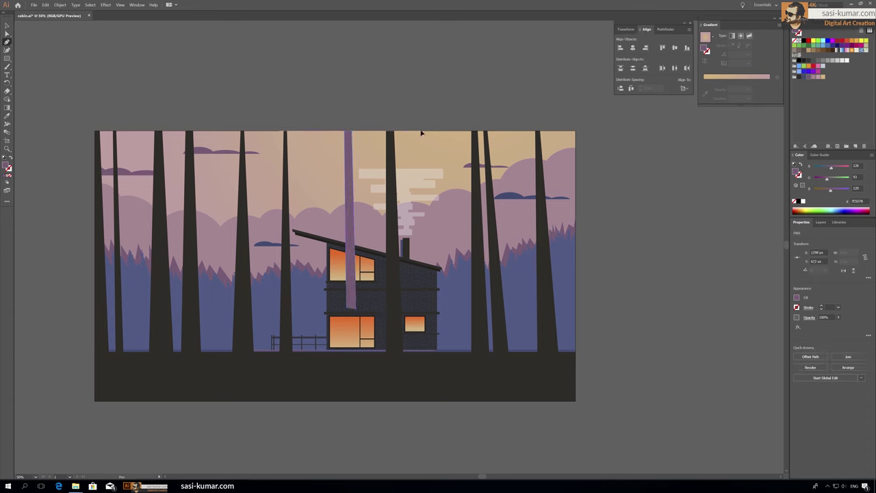
left_click(421, 131)
key("v")
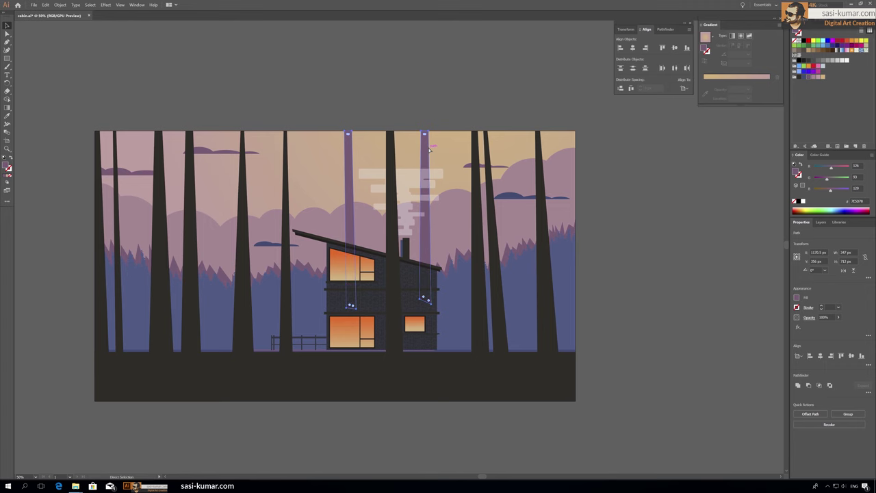
left_click(416, 113)
scroll(232, 52, "up", 1)
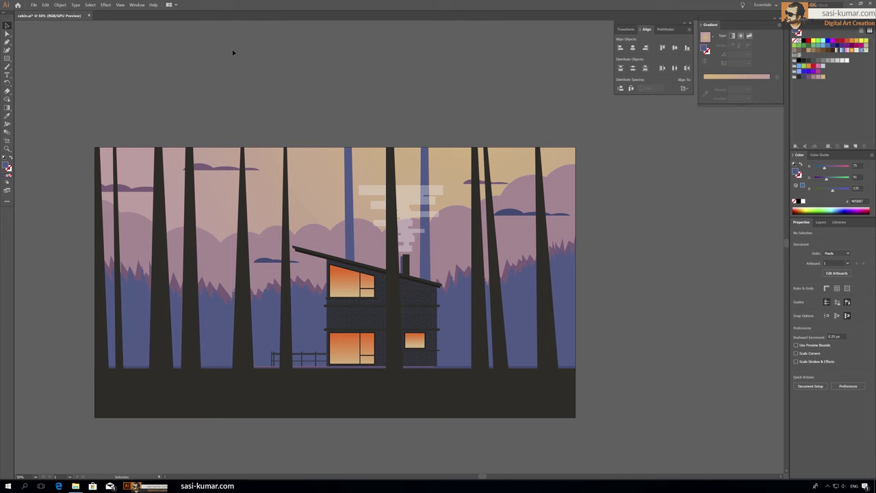
scroll(346, 154, "up", 3, "alt")
scroll(189, 78, "down", 2)
scroll(339, 76, "down", 3, "alt")
scroll(338, 76, "up", 1, "alt")
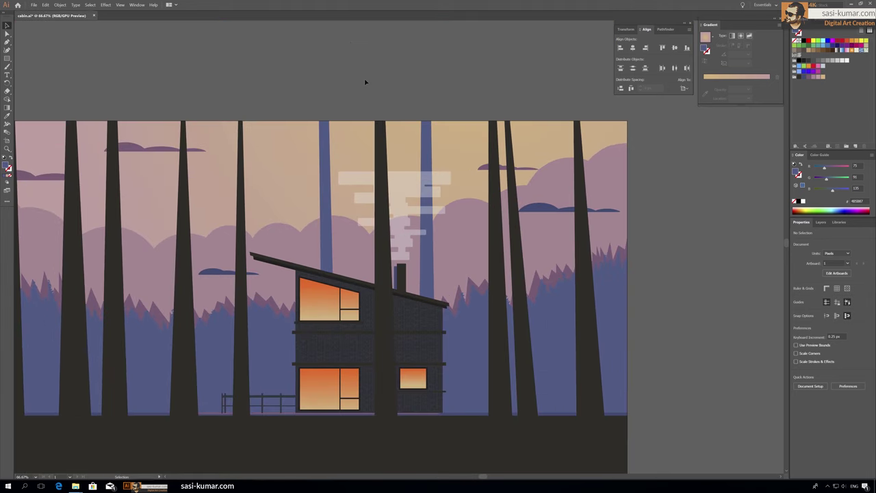
Nudge a right-side trunk's top anchor about 10 px to the right.
key("a")
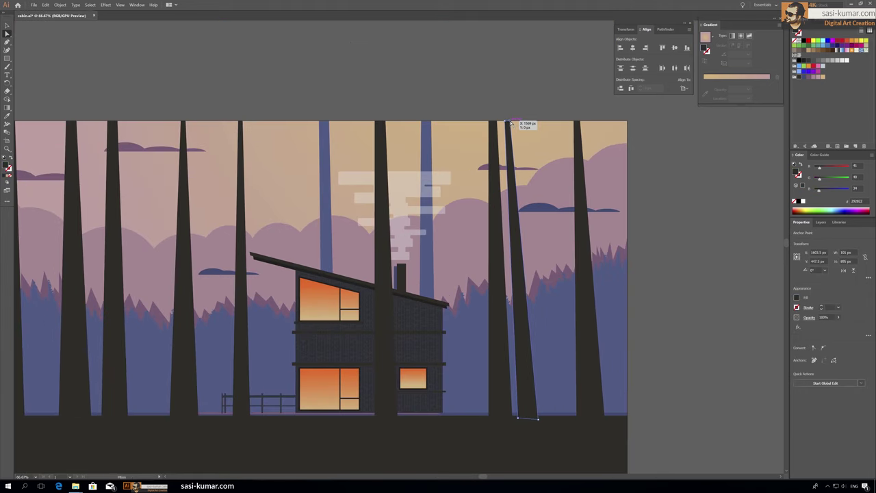
left_click_drag(511, 121, 518, 121)
scroll(396, 150, "up", 1, "alt")
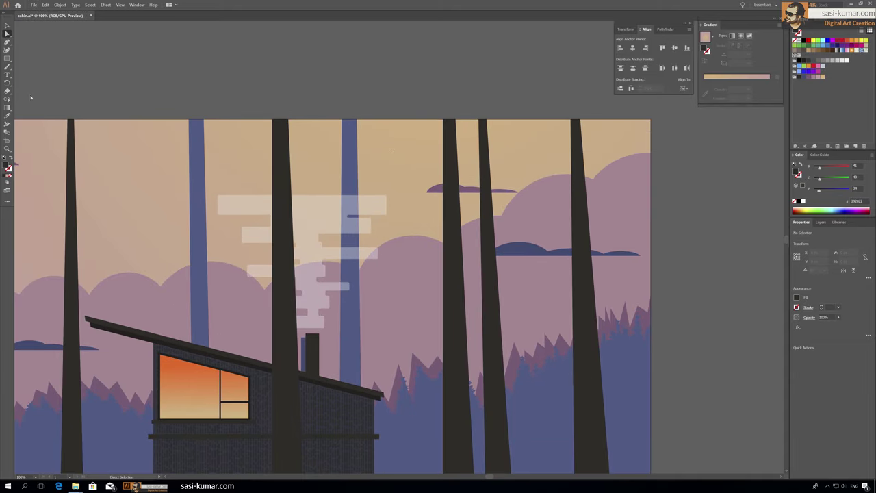
left_click(456, 123)
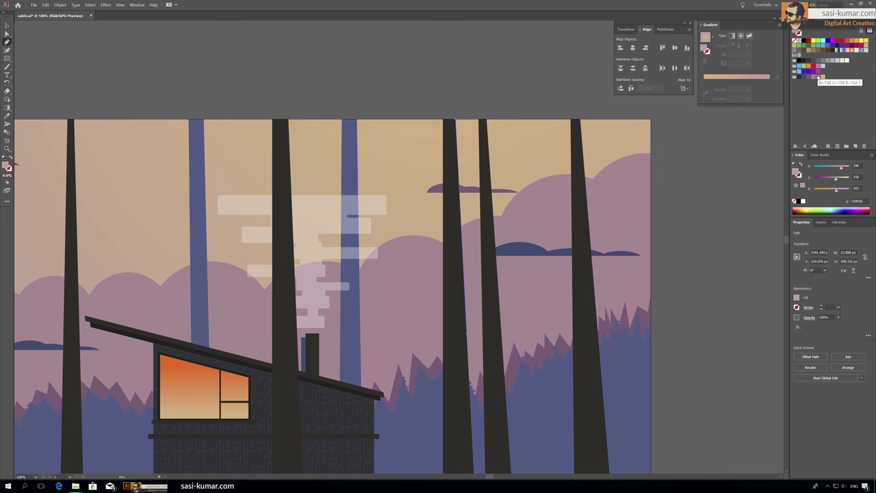
Trace stroke-only, tapered tan highlight lines along the edges of two right-hand foreground trunks.
left_click(10, 158)
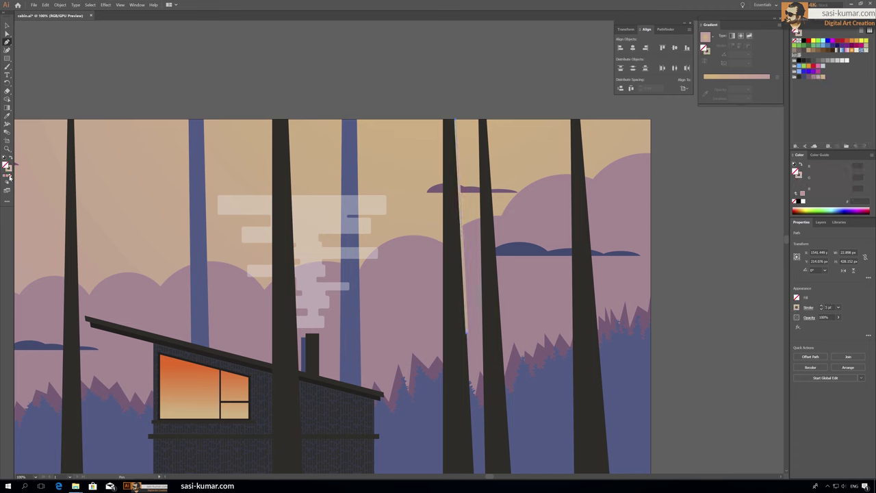
left_click(808, 308)
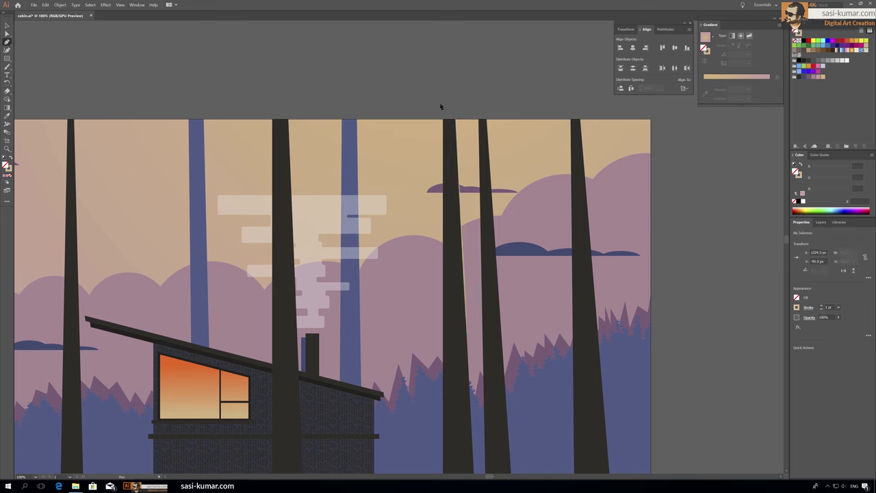
left_click(487, 124)
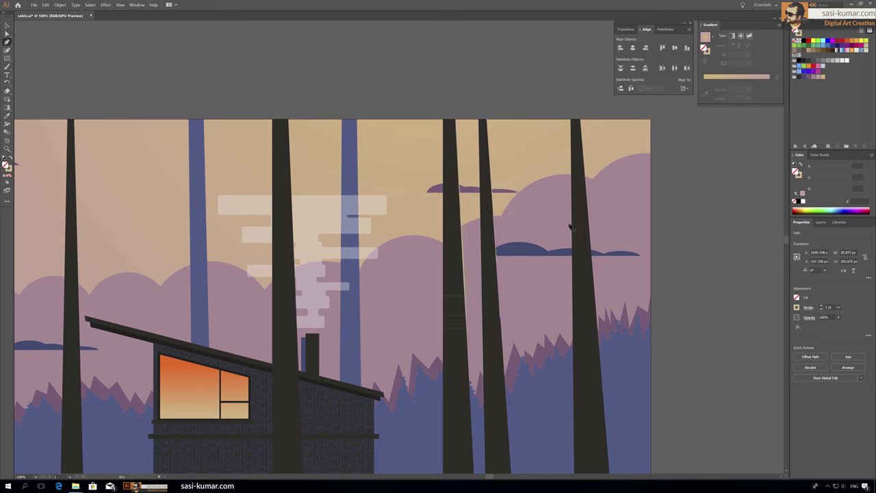
left_click(808, 307)
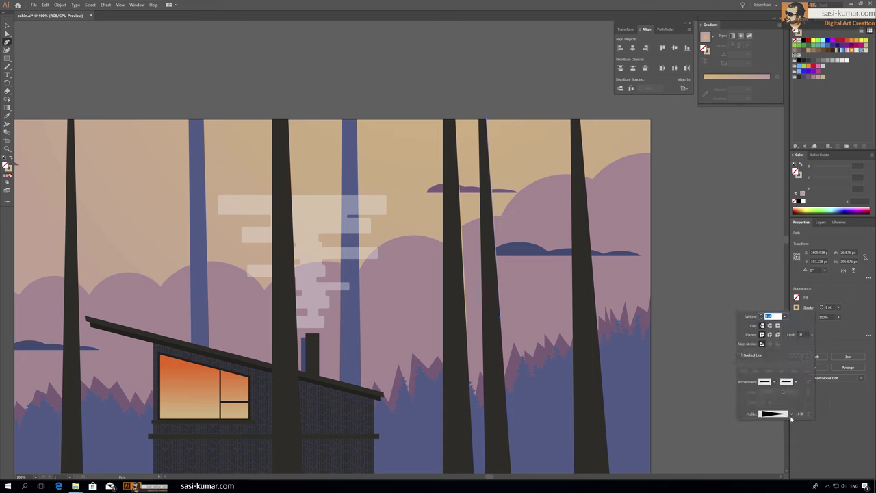
left_click(580, 117)
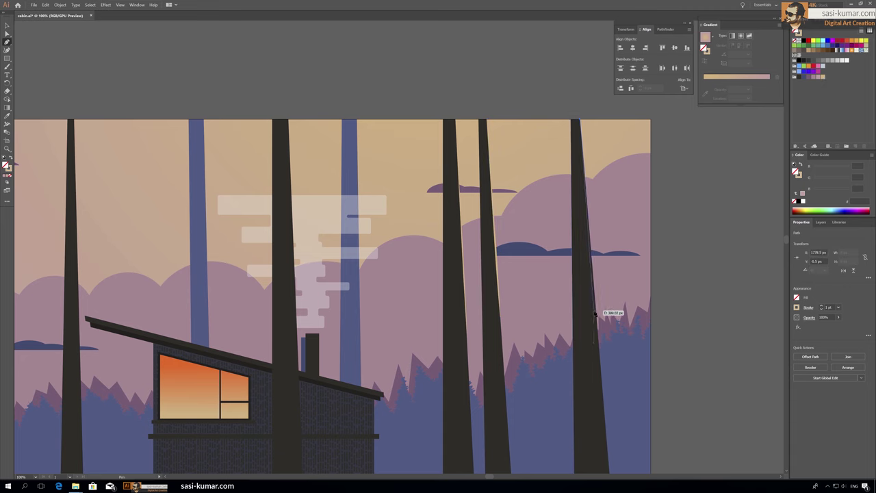
key("shift+x")
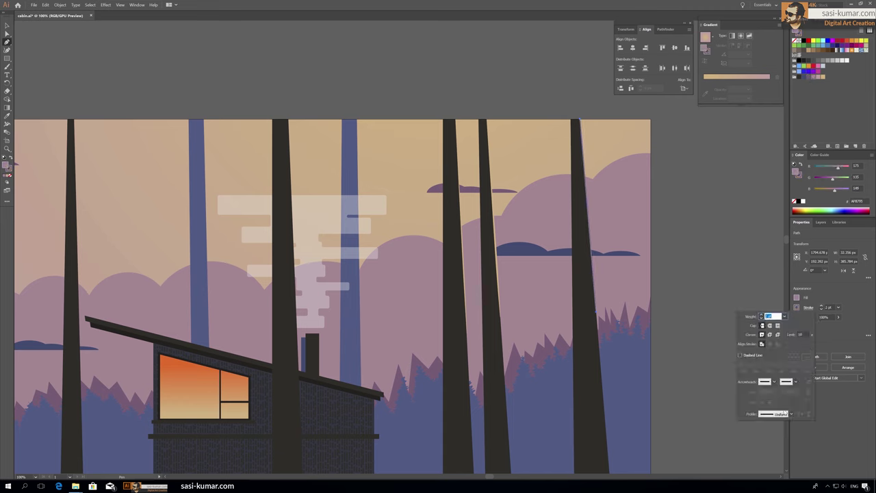
left_click(306, 73, "ctrl")
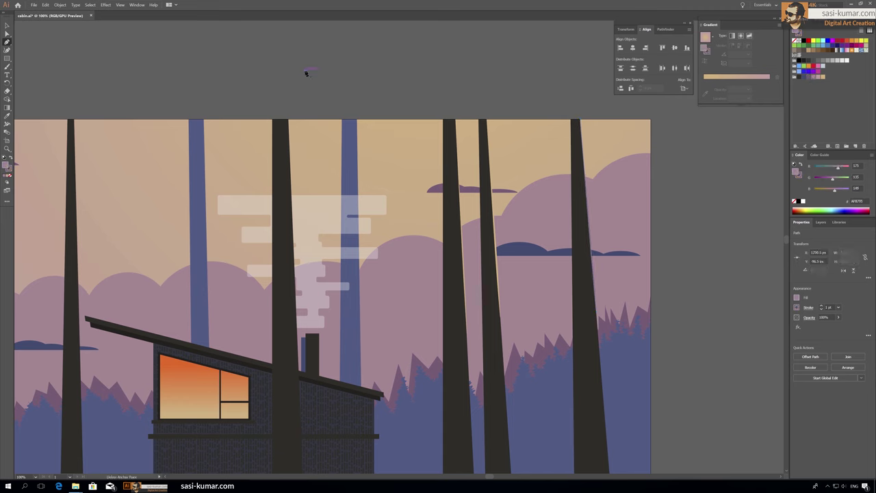
key("v")
double_click(349, 143)
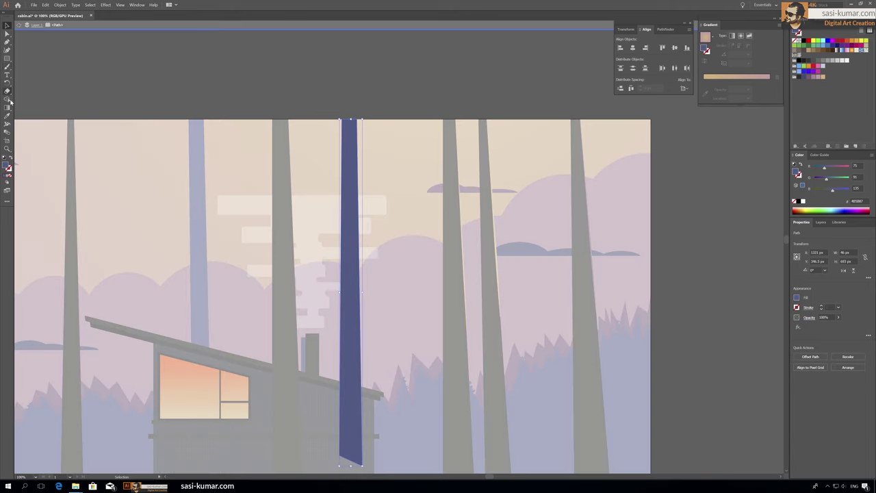
Draw a line from the blue trunk's top partway down its right edge.
left_click(355, 122)
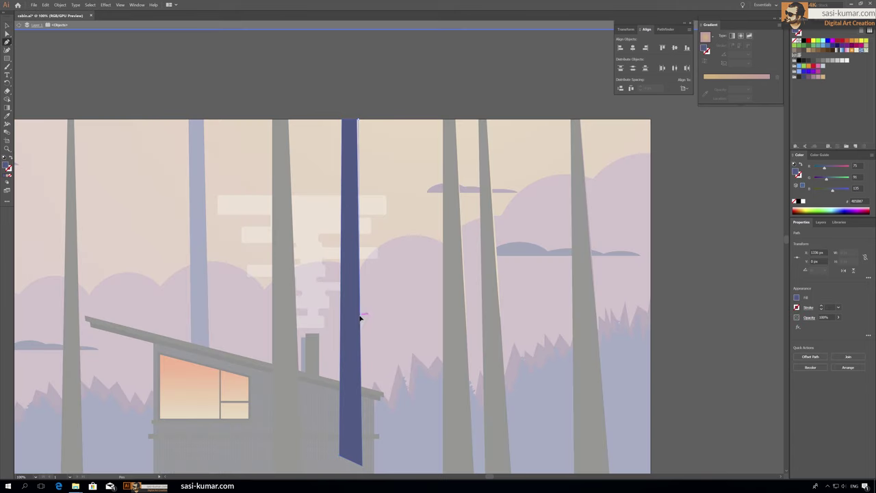
left_click(359, 316)
key("a")
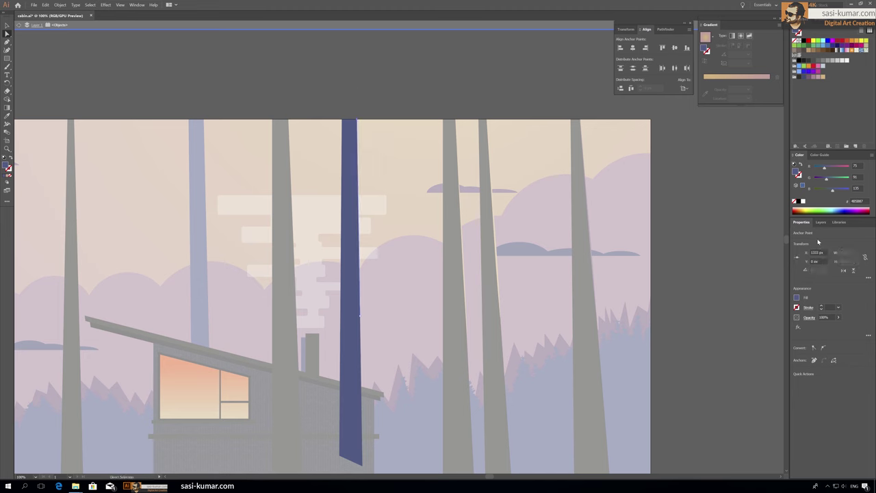
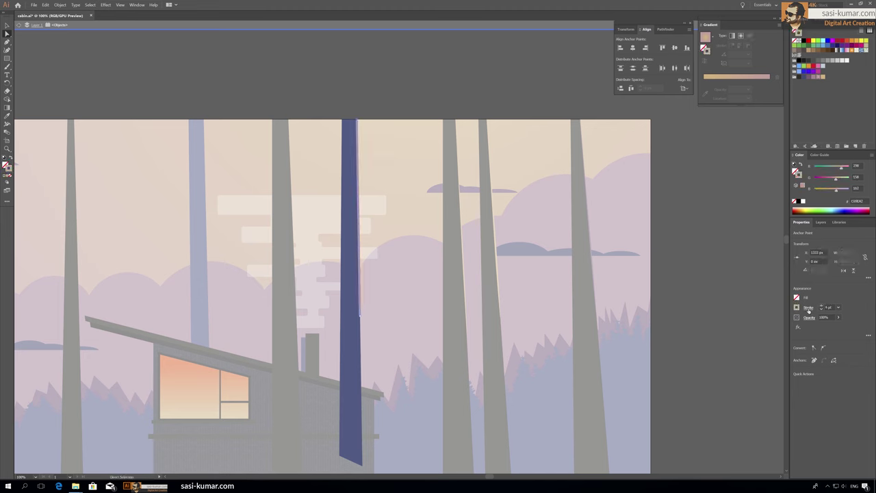
Exit isolation mode and give the central trunk's edge line a tan stroke.
left_click(808, 310)
double_click(193, 84)
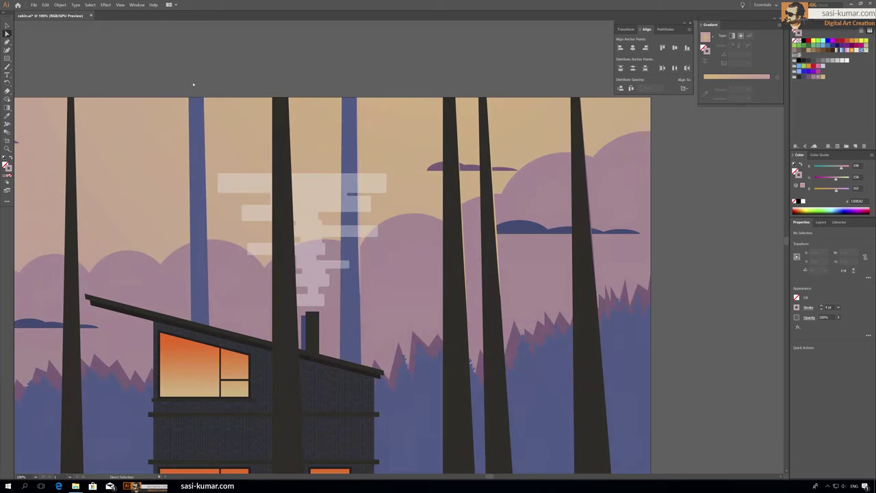
mouse_move(263, 86)
left_mouse_down()
mouse_move(295, 113)
mouse_move(295, 267)
left_mouse_up()
key("a")
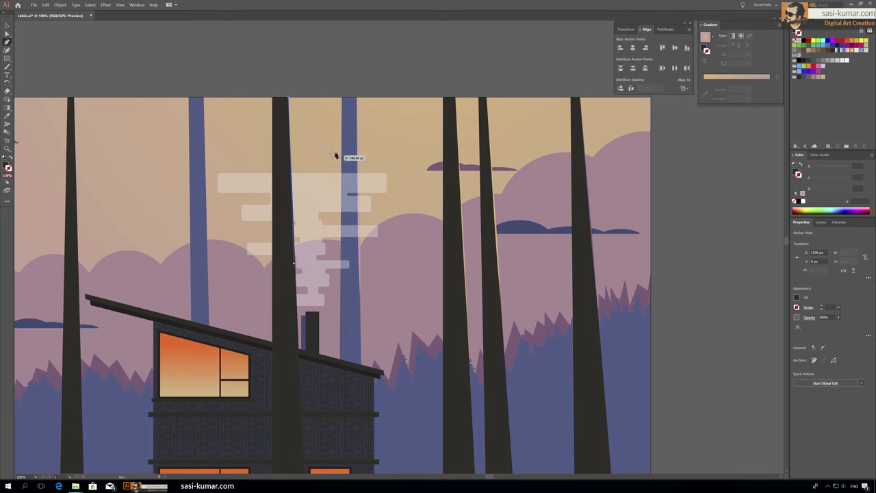
left_click(821, 77)
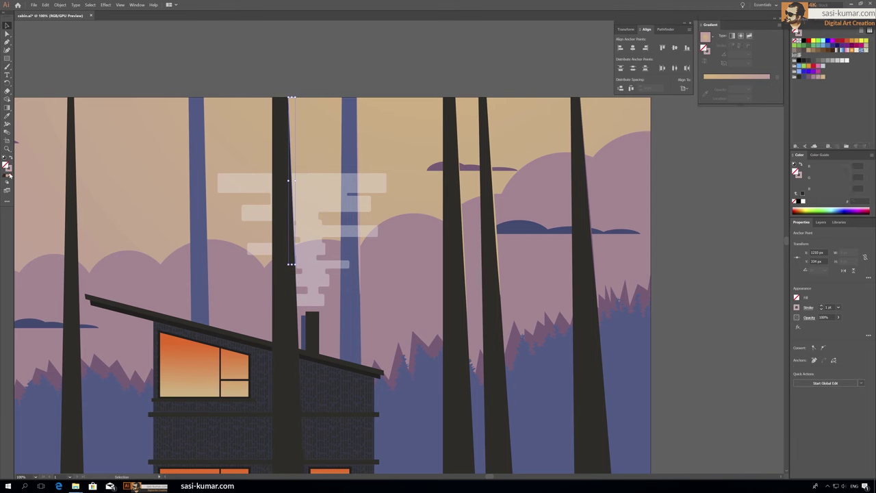
key("ctrl+shift+a")
Zoom out and back in to review the forest and cabin artwork.
key("ctrl+minus")
key("ctrl+minus")
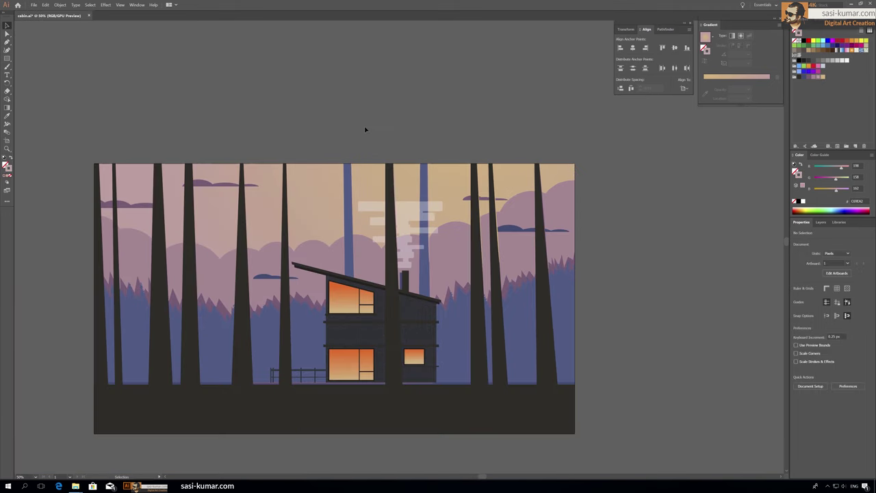
left_click(260, 275)
key("ctrl+plus")
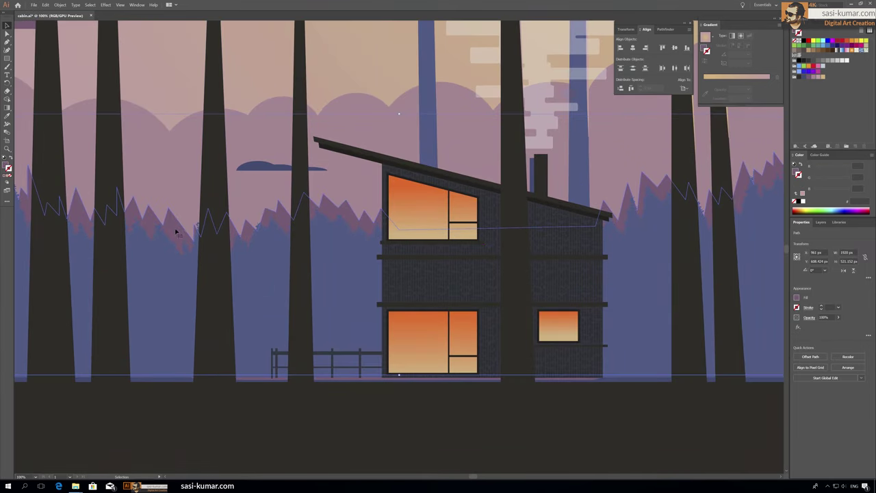
key("ctrl+shift+a")
key("ctrl+minus")
key("ctrl+minus")
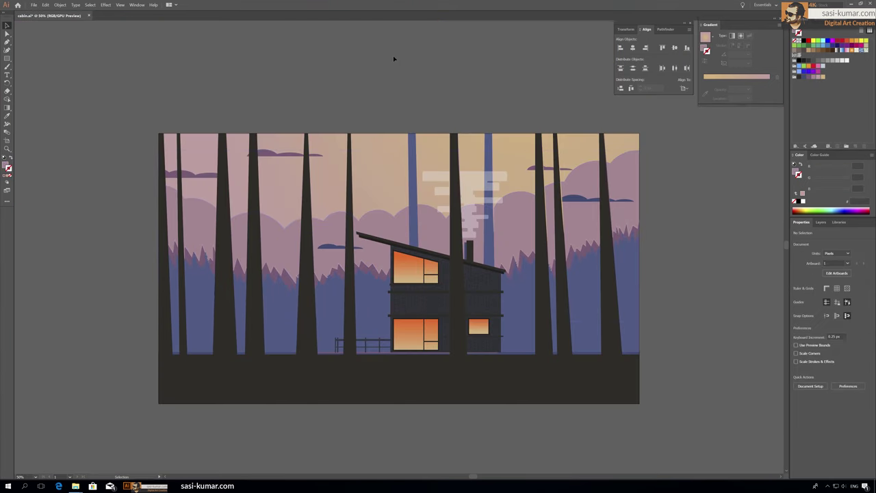
key("ctrl+plus")
Draw a highlight line from a treetop down a trunk edge and give it a thin stroke weight.
left_click(6, 44)
left_click(140, 88)
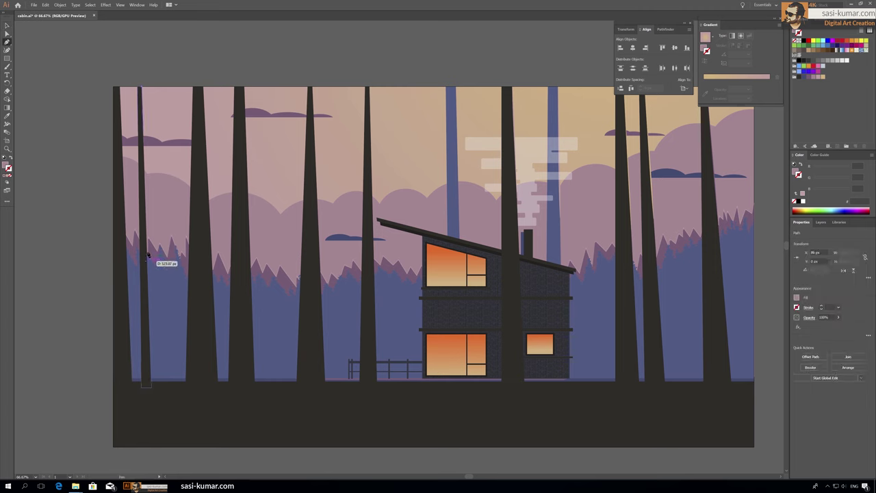
left_click(312, 88)
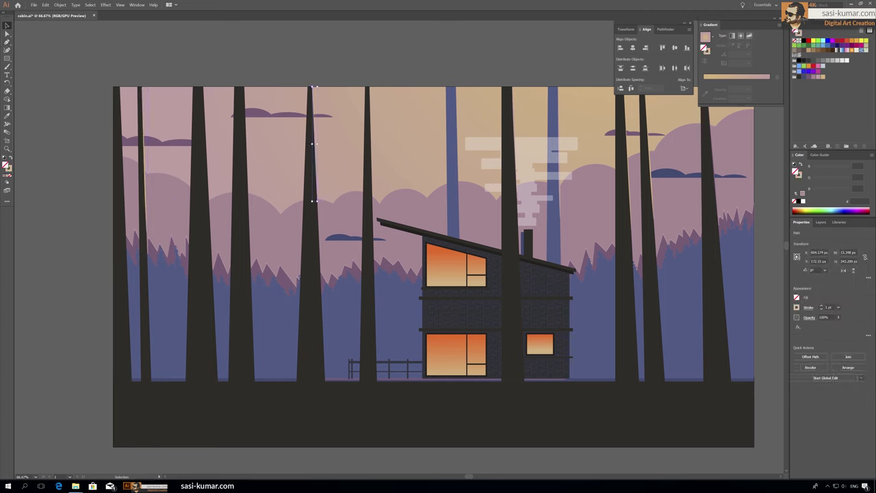
left_click(810, 307)
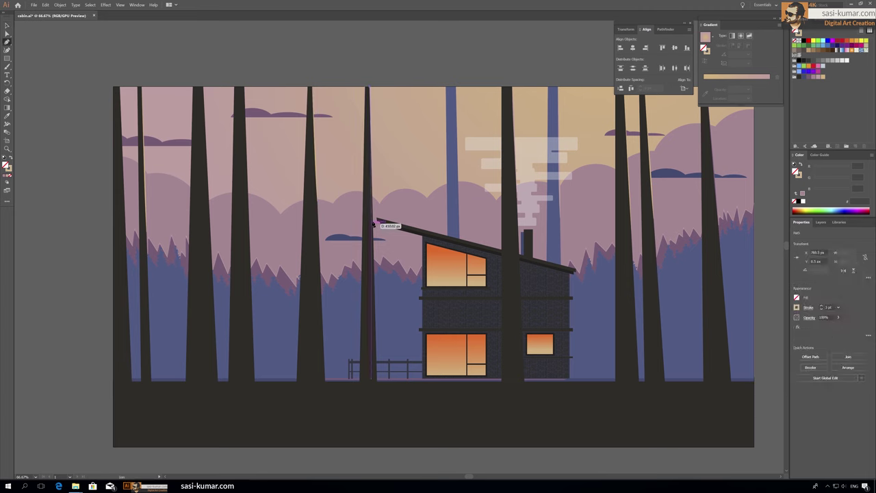
left_click(809, 307)
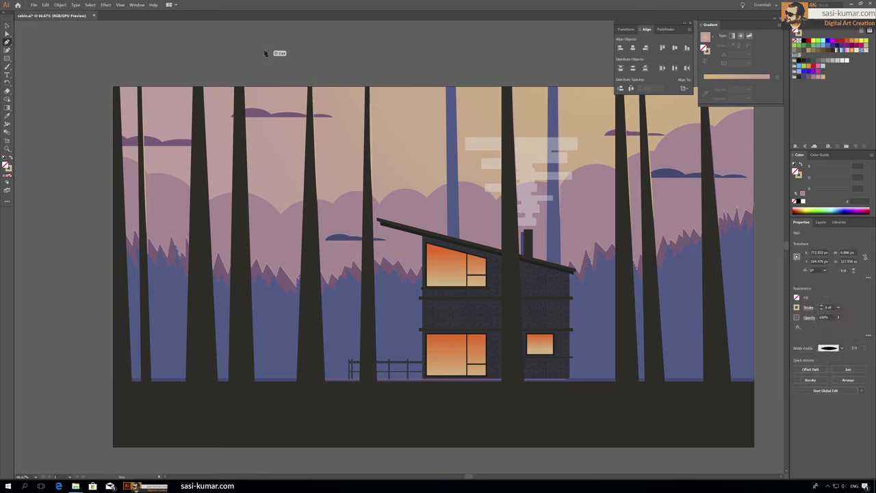
left_click(209, 205)
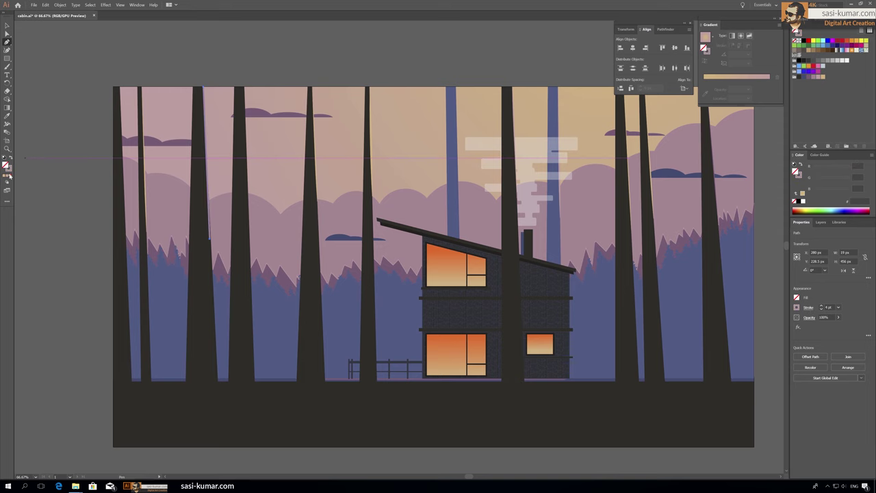
Start another treetop highlight line, then leave isolation mode and zoom out.
left_click(204, 88)
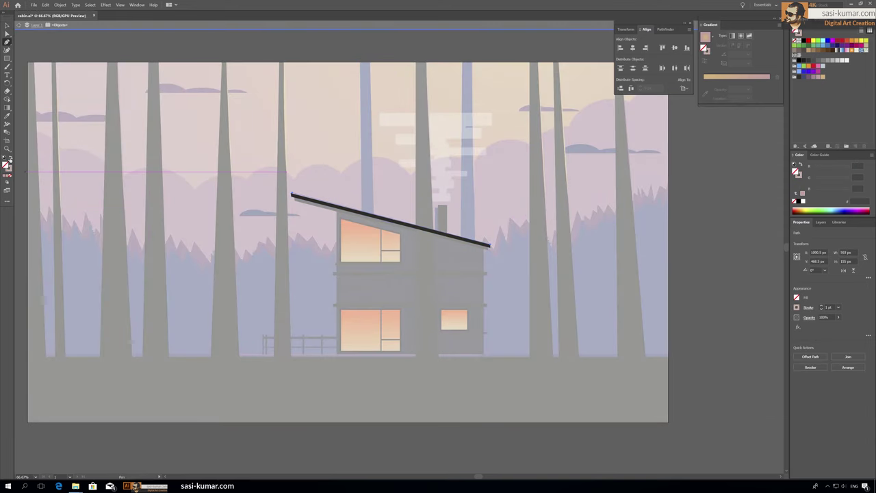
key("Escape")
key("ctrl+minus")
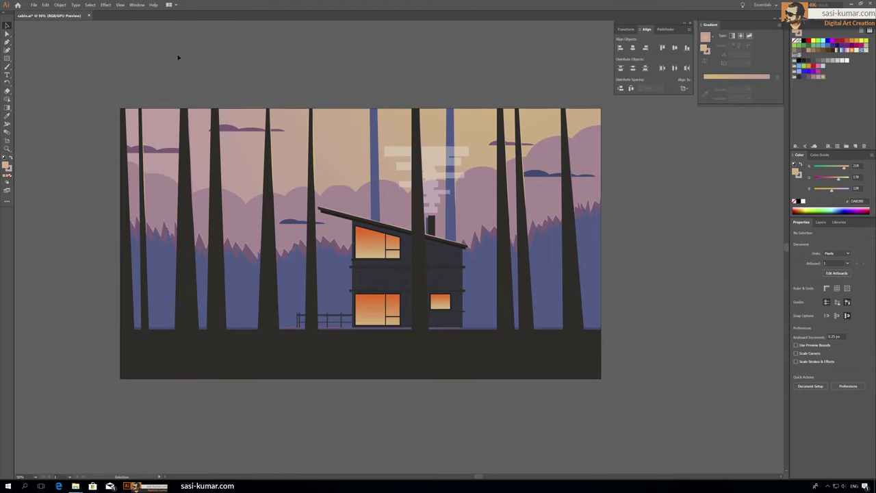
left_click(239, 205)
Draw a thin purple-pink, no-stroke strip along the fence's top rail.
left_click(289, 57)
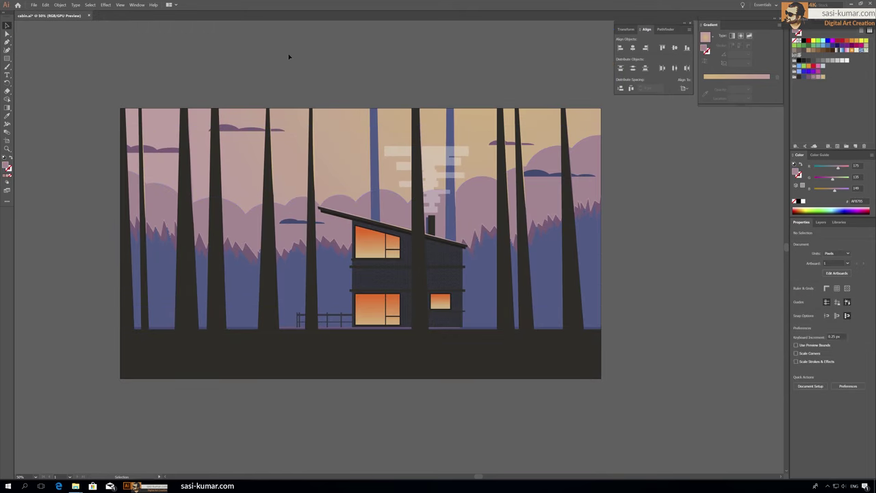
left_click_drag(297, 308, 335, 316)
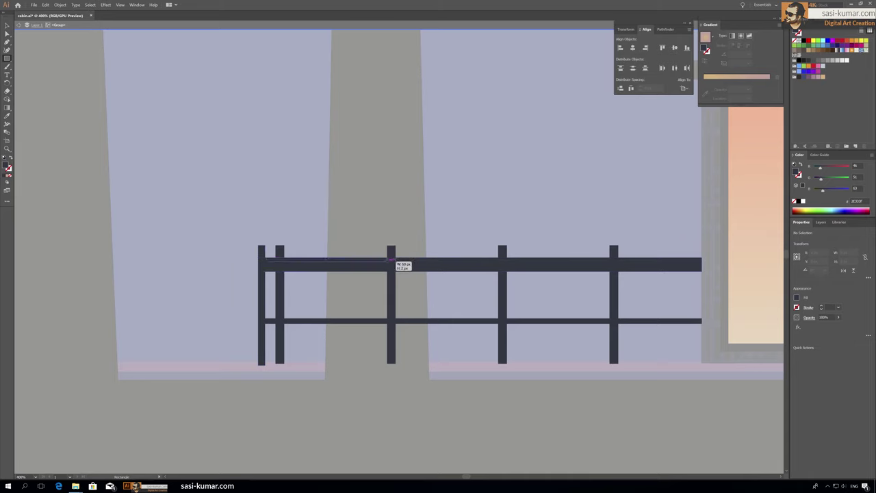
left_click_drag(386, 257, 266, 260)
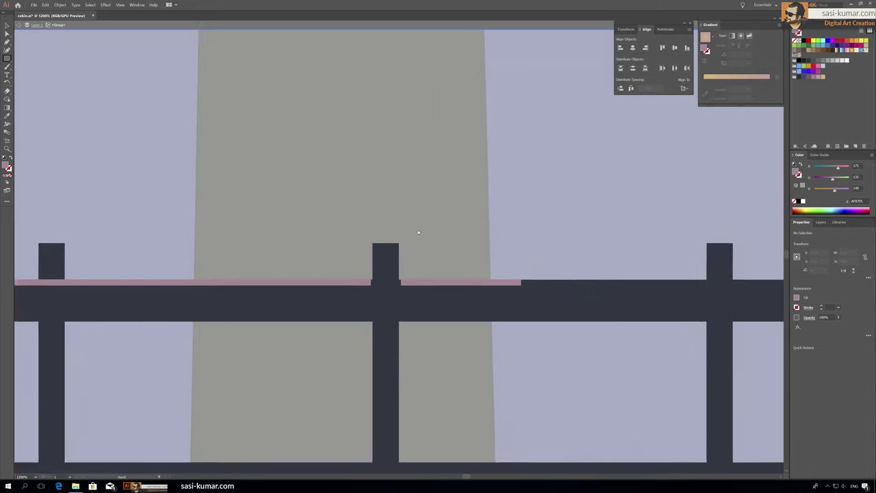
key("ctrl+0")
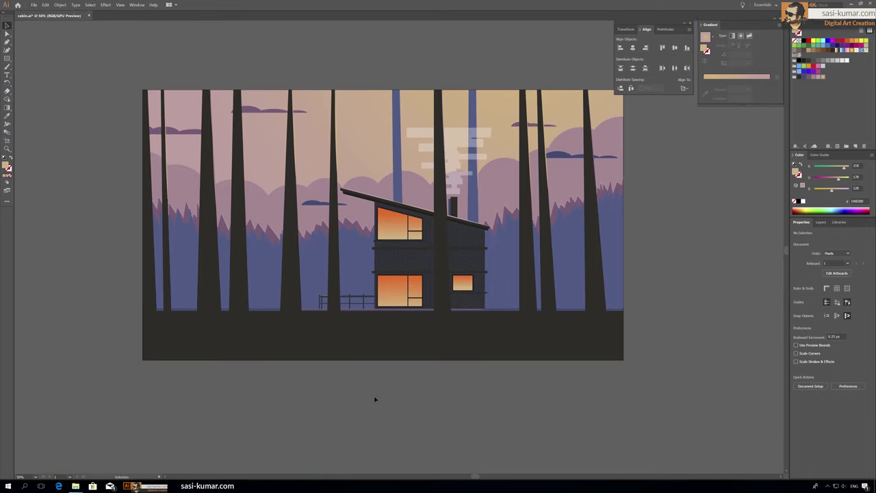
Draw thin purple-pink strips down the cabin's right wall edge.
scroll(422, 173, "up", 5)
scroll(422, 173, "up", 3)
scroll(370, 356, "down", 3)
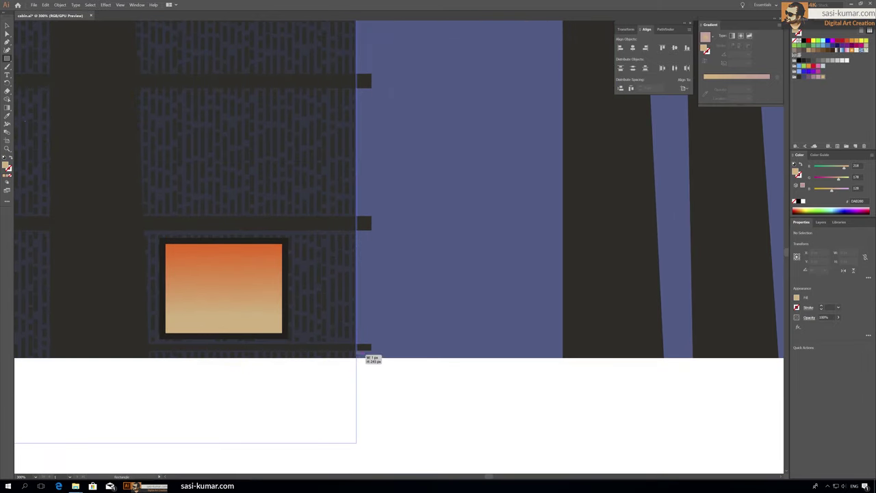
scroll(387, 338, "up", 5)
left_click_drag(366, 130, 370, 363)
scroll(370, 363, "down", 3)
left_click_drag(370, 290, 369, 377)
scroll(373, 377, "down", 2)
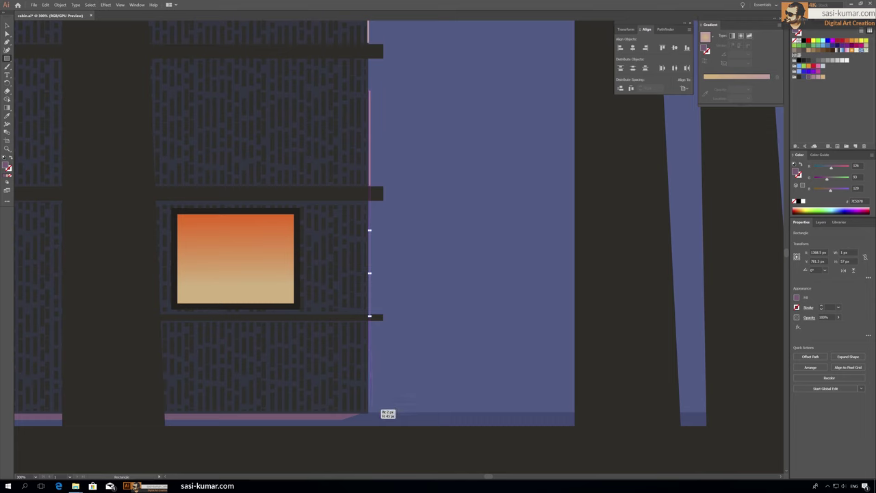
scroll(470, 189, "up", 3)
scroll(423, 249, "up", 2)
Add a thin purple-pink strip along the top of the beam and view the whole cabin.
left_click(78, 91)
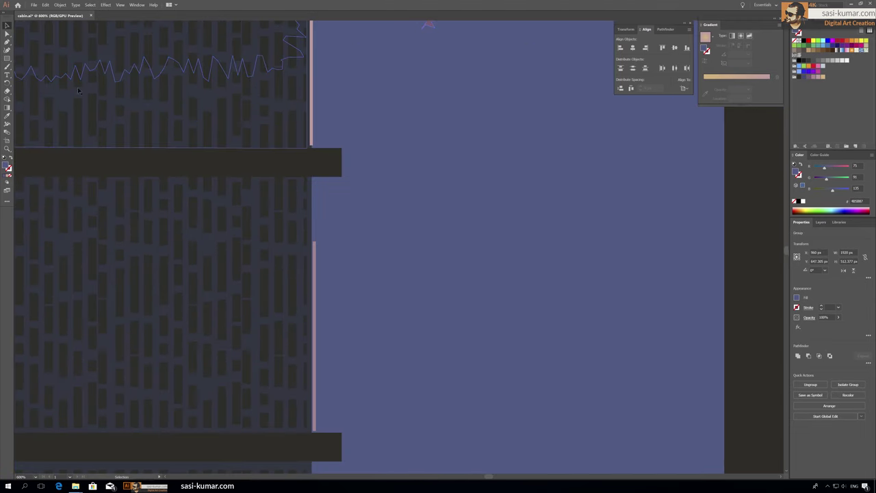
scroll(342, 205, "up", 3)
left_click_drag(314, 273, 347, 278)
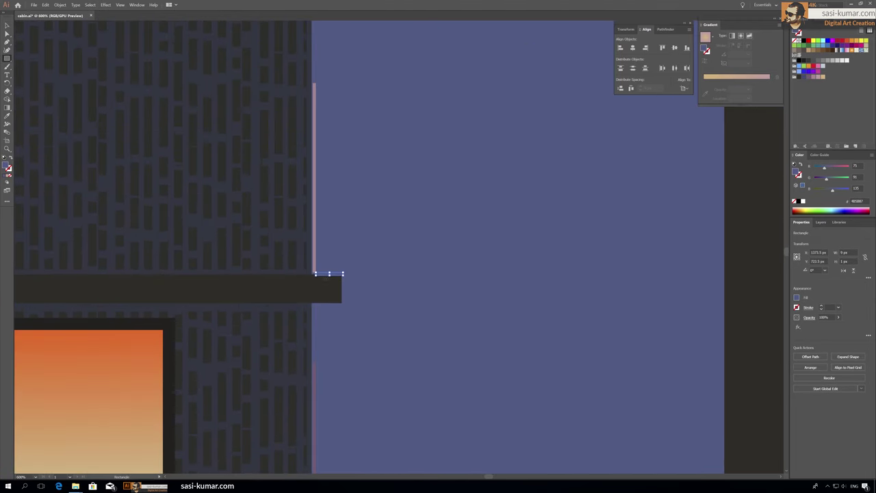
scroll(369, 273, "down", 2)
key("ctrl+shift+a")
key("ctrl+0")
key("ctrl+minus")
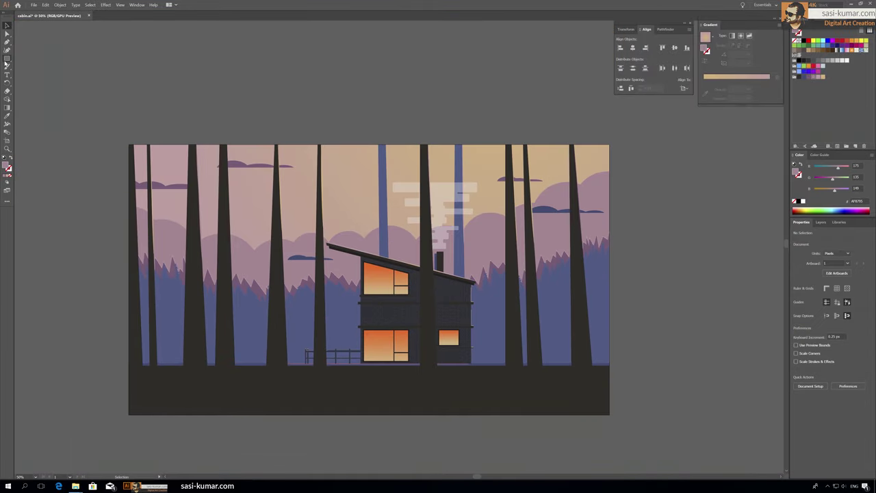
Cover the upper window with a roof-slanted, stroke-free rectangle whose radial gradient fades to transparent.
left_click_drag(356, 272, 418, 301)
key("a")
left_click_drag(356, 272, 355, 258)
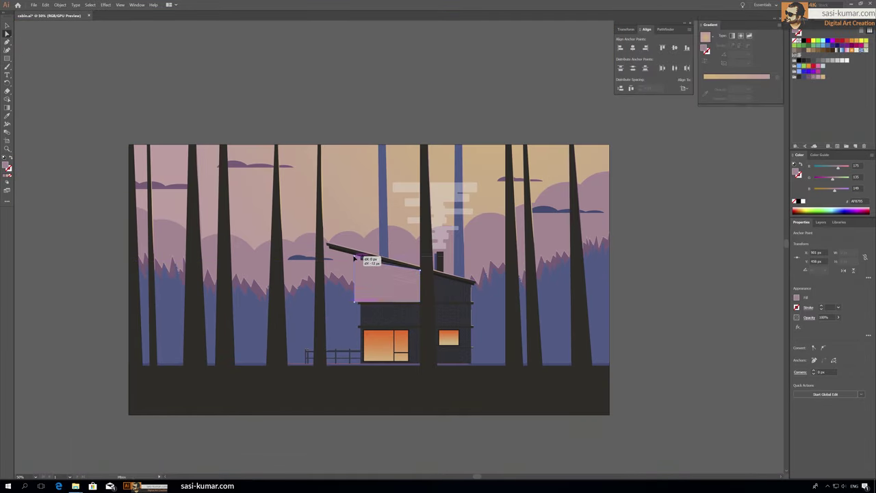
key("period")
left_click(741, 35)
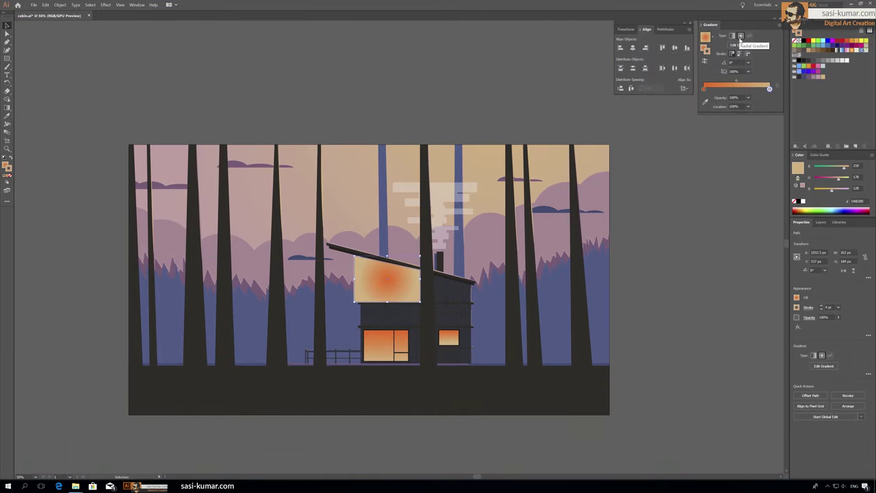
left_click_drag(748, 99, 393, 277)
left_click(10, 175)
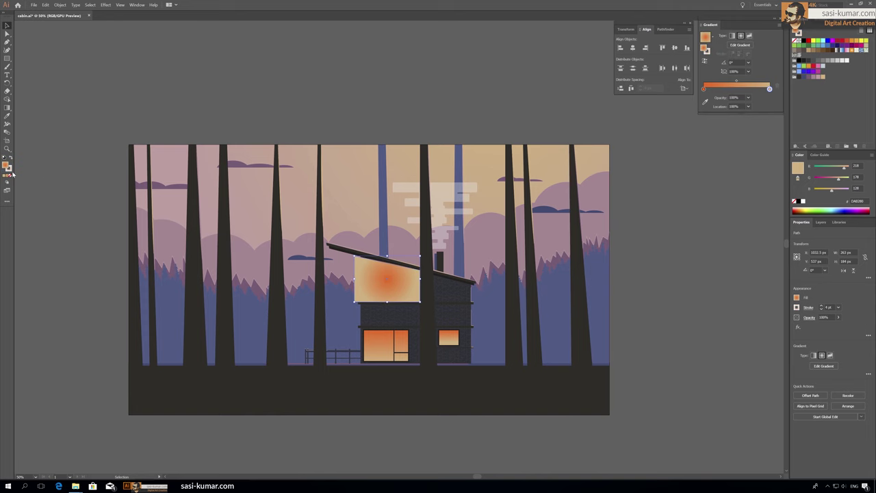
Stretch the glow shape's corner further left and reposition its radial gradient.
scroll(385, 283, "up", 2)
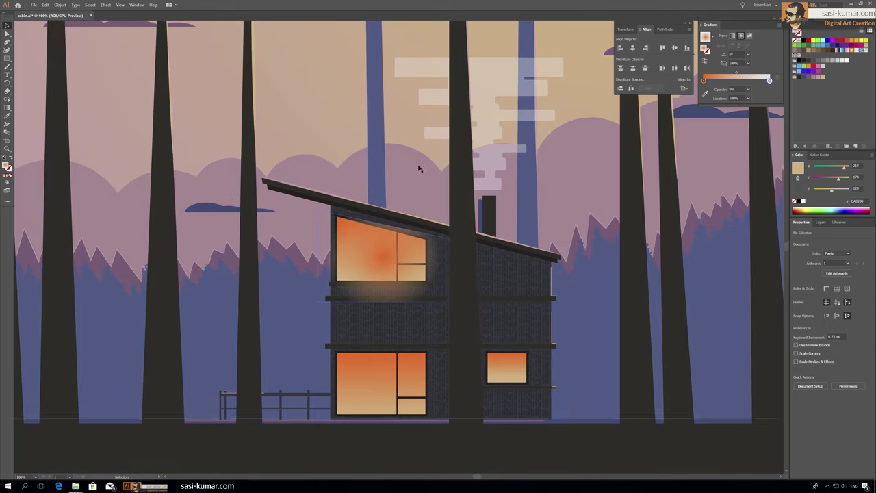
scroll(416, 166, "up", 2)
key("a")
mouse_move(268, 157)
left_mouse_down()
mouse_move(268, 340)
mouse_move(172, 371)
left_mouse_up()
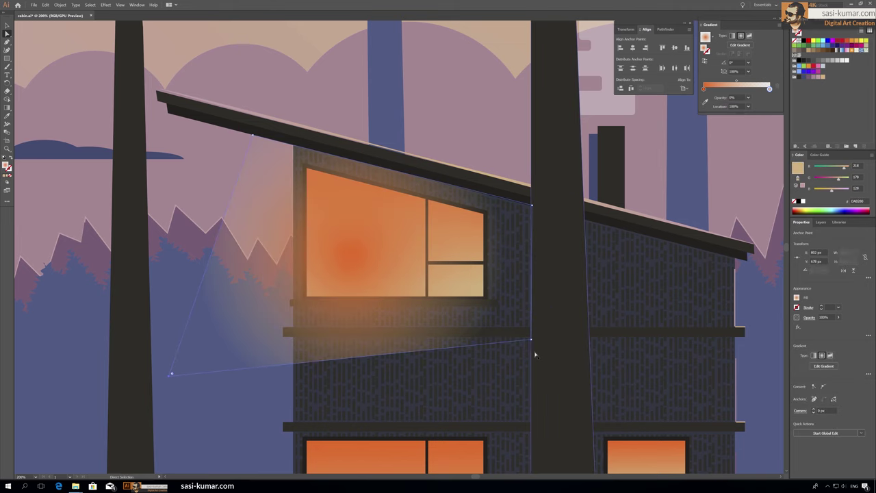
key("g")
left_click_drag(314, 312, 260, 342)
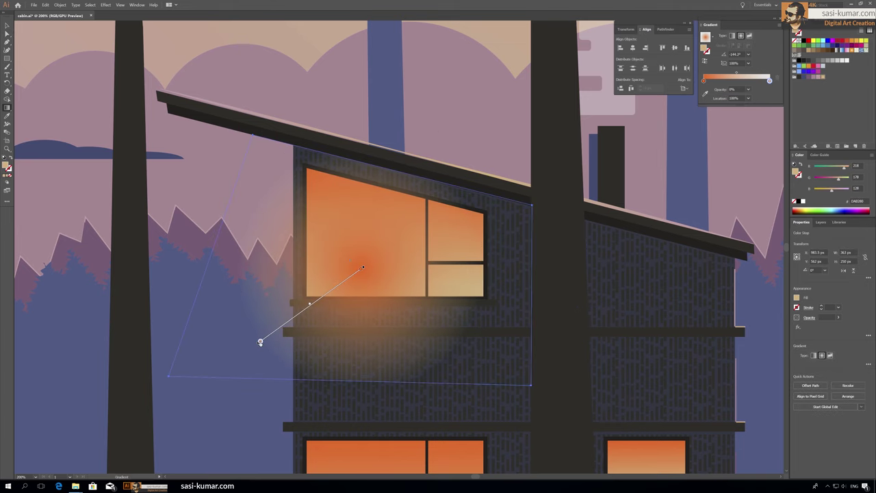
key("v")
left_click(182, 289)
scroll(182, 273, "down", 3)
scroll(183, 100, "down", 4)
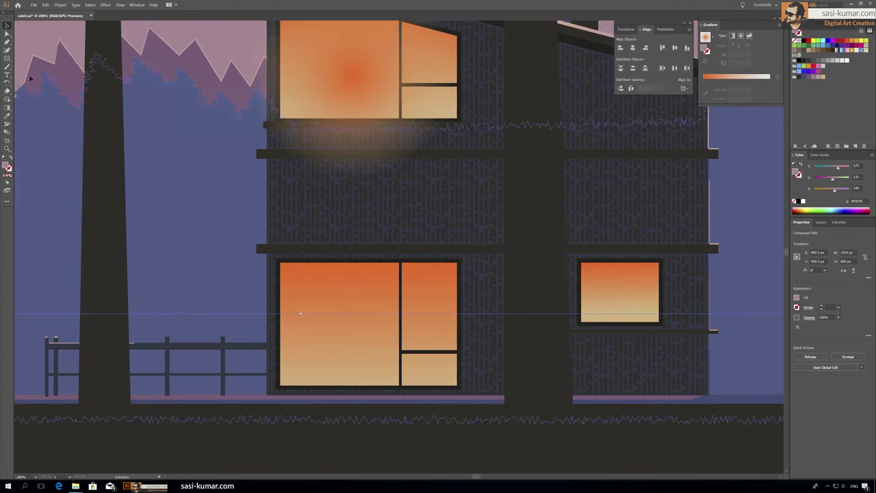
Widen the lower window's glow rectangle leftward and reshape its radial glow.
key("g")
mouse_move(343, 326)
left_mouse_down()
mouse_move(359, 308)
mouse_move(235, 365)
left_mouse_up()
key("v")
left_click_drag(225, 281, 133, 281)
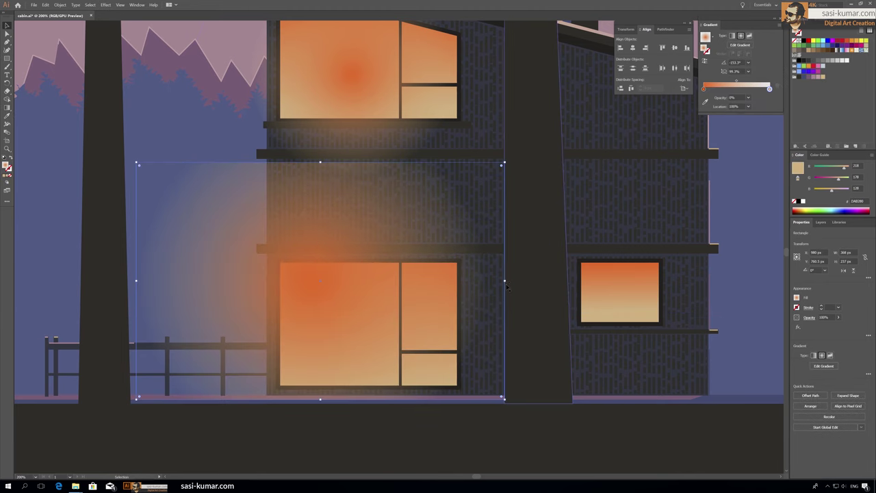
key("g")
left_click_drag(231, 352, 219, 348)
scroll(533, 177, "right", 5)
scroll(532, 176, "down", 1)
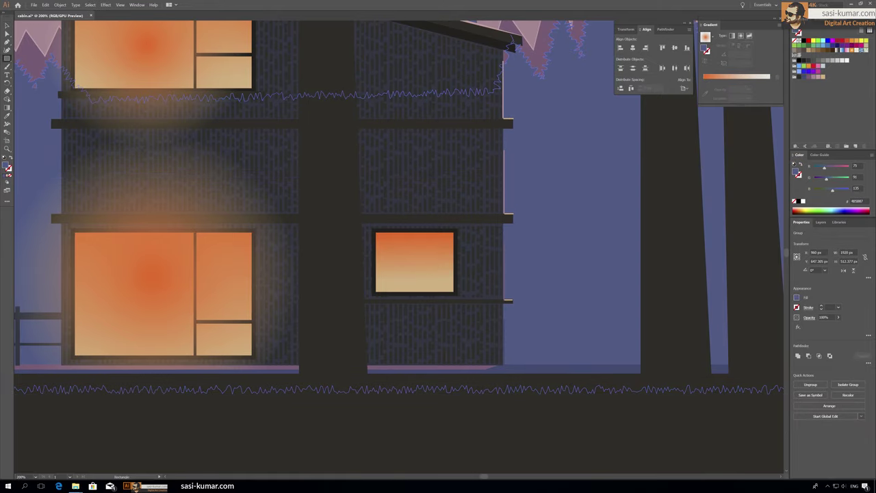
Draw a four-point glow shape around the small right window and eyedropper the orange radial glow onto it.
left_click(361, 203)
left_click(515, 185)
left_click(518, 335)
left_click(367, 334)
left_click(361, 204)
left_click(159, 268)
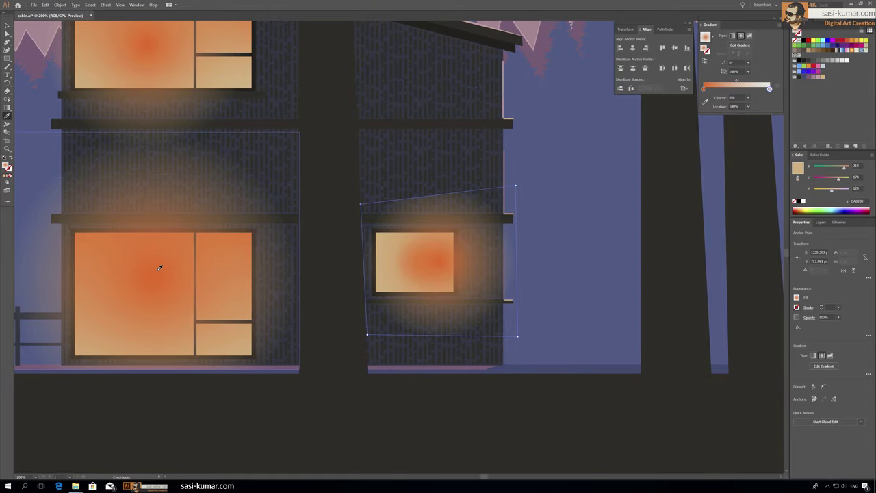
key("v")
key("ctrl+shift+a")
key("ctrl+0")
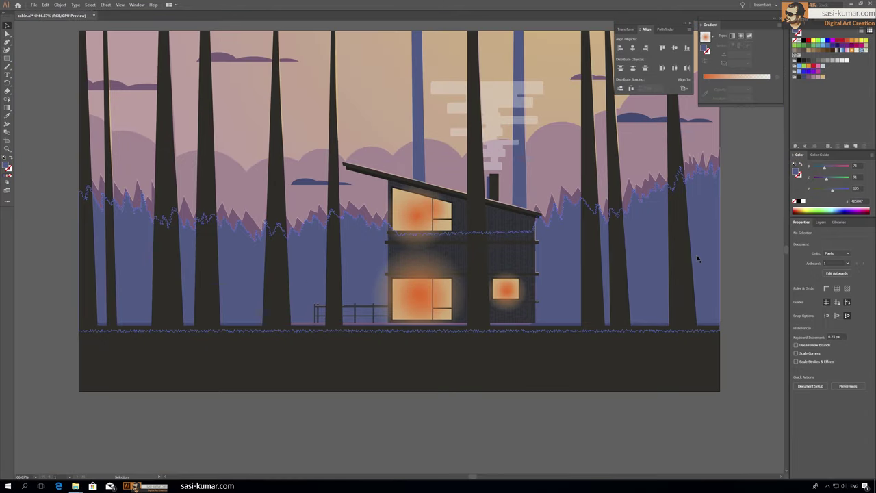
left_click(421, 295)
left_click(735, 319)
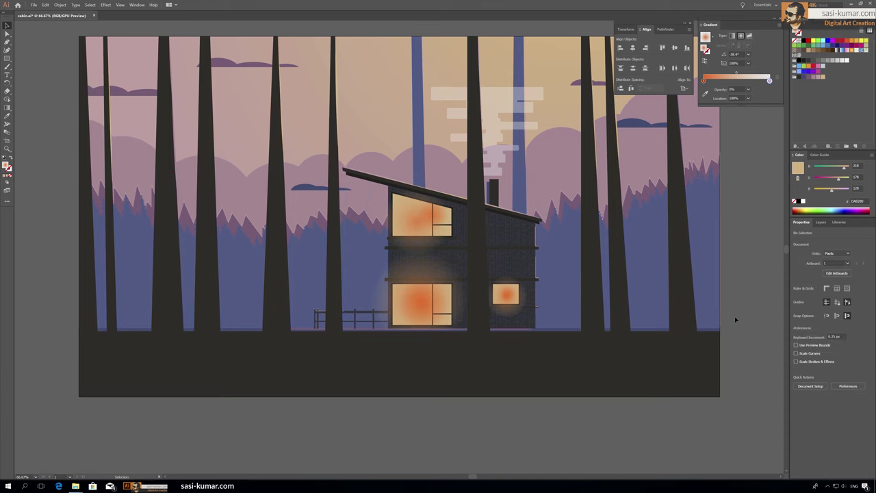
scroll(548, 294, "up", 2)
Pen-draw a highlight sliver along the trunk right of the cabin and fill it gold.
key("p")
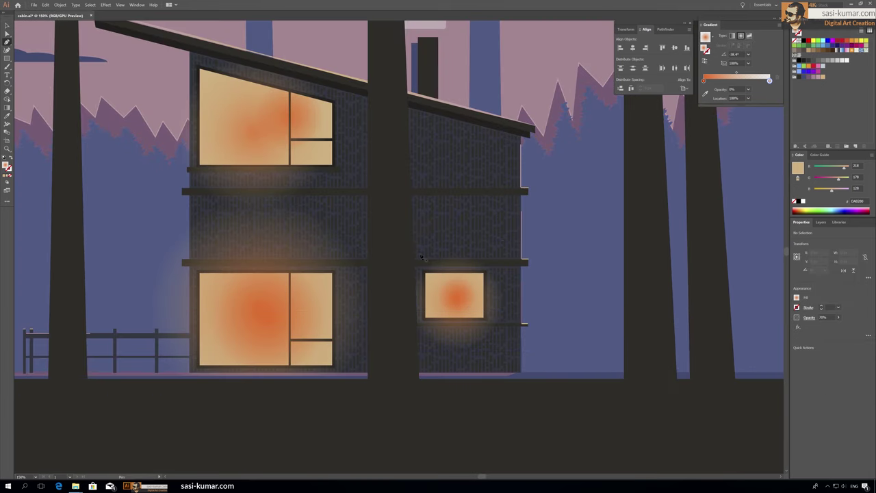
key("v")
left_click(710, 243)
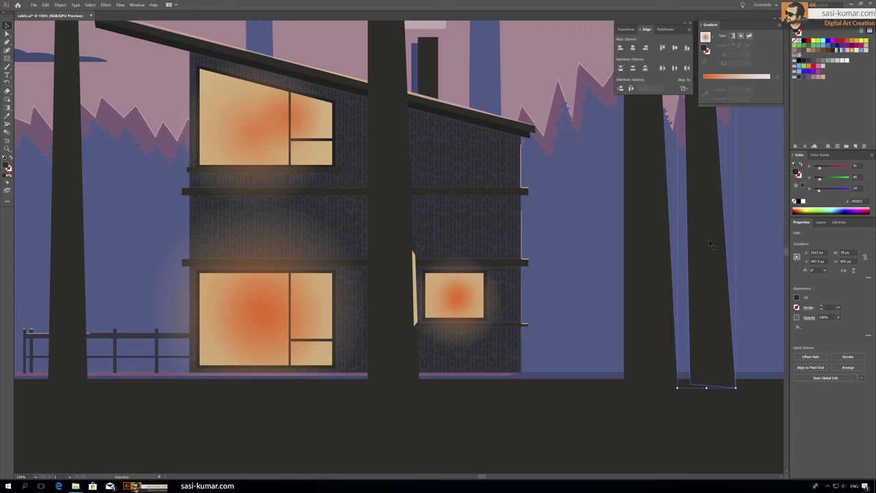
key("p")
left_click(371, 264)
left_click(370, 266)
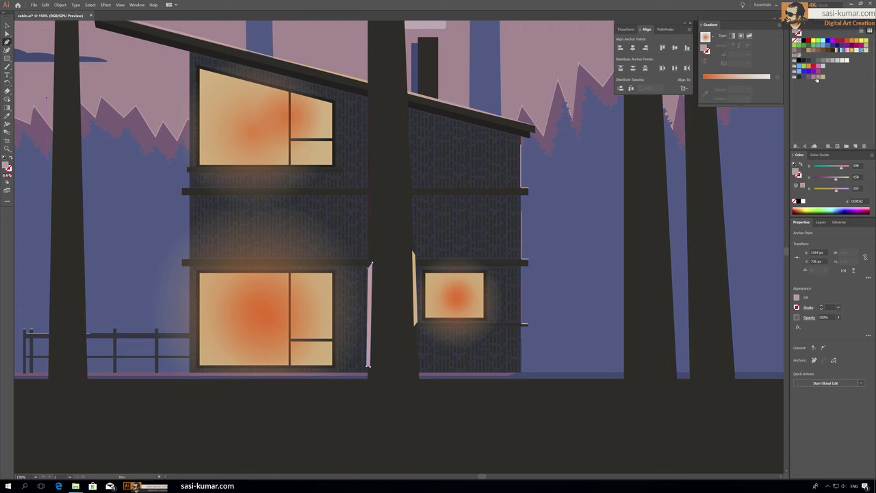
key("v")
key("ctrl+0")
scroll(342, 202, "up", 1)
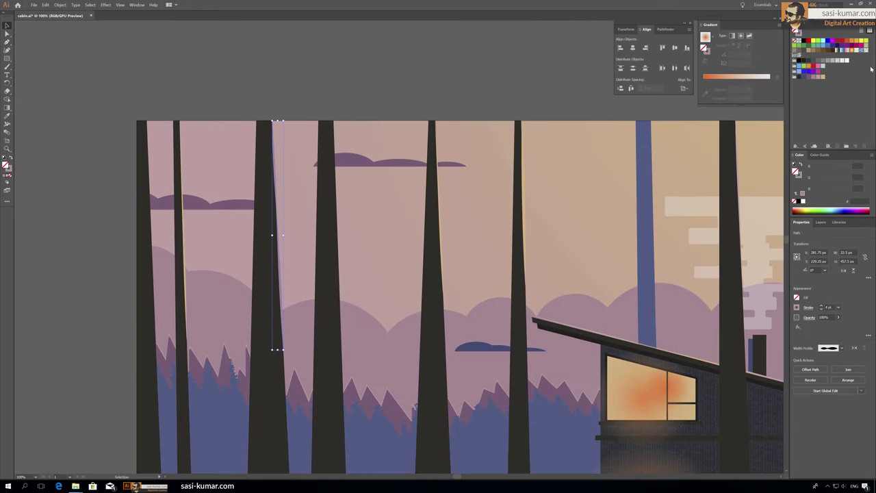
left_click(6, 171)
scroll(524, 196, "down", 1)
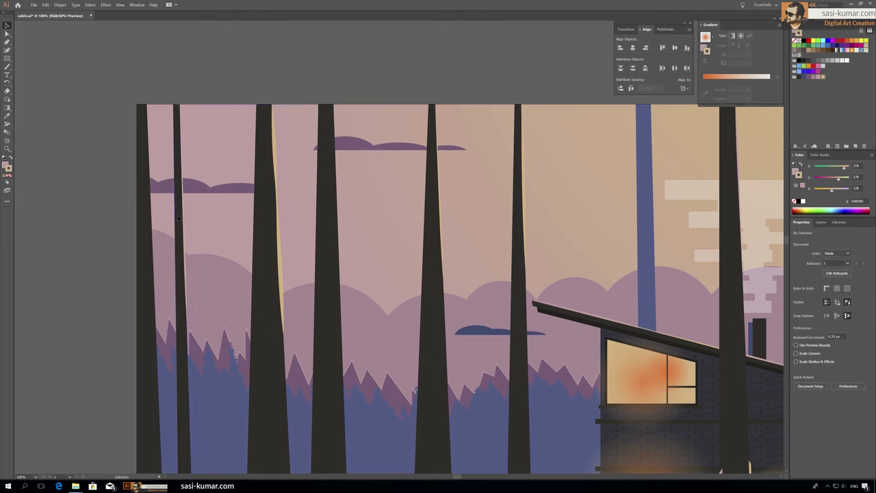
Draw a straight highlight line down a left tree trunk's edge.
key("backslash")
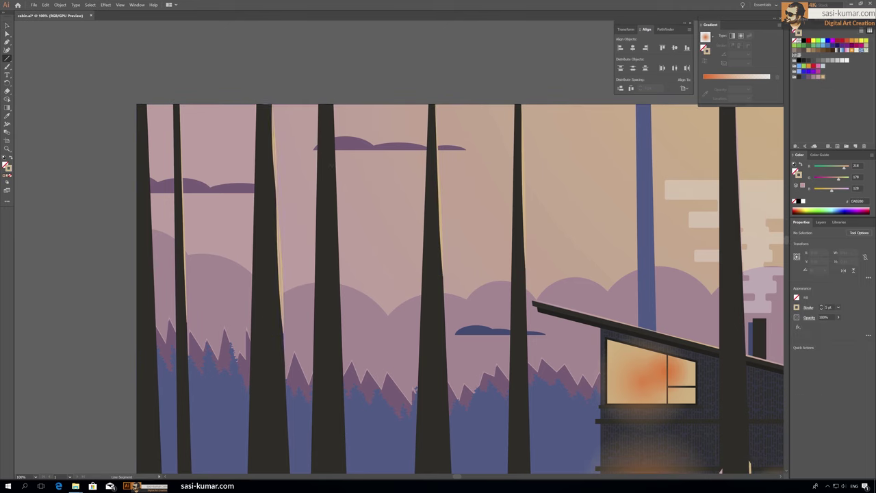
left_click_drag(333, 104, 339, 293)
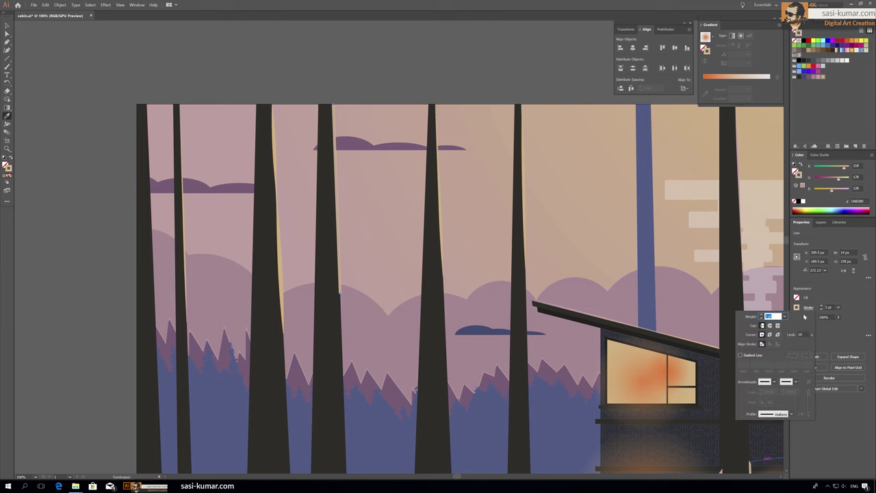
key("v")
left_click(268, 62)
scroll(269, 62, "right", 3)
Draw a line down the blue background trunk and set its stroke weight.
key("backslash")
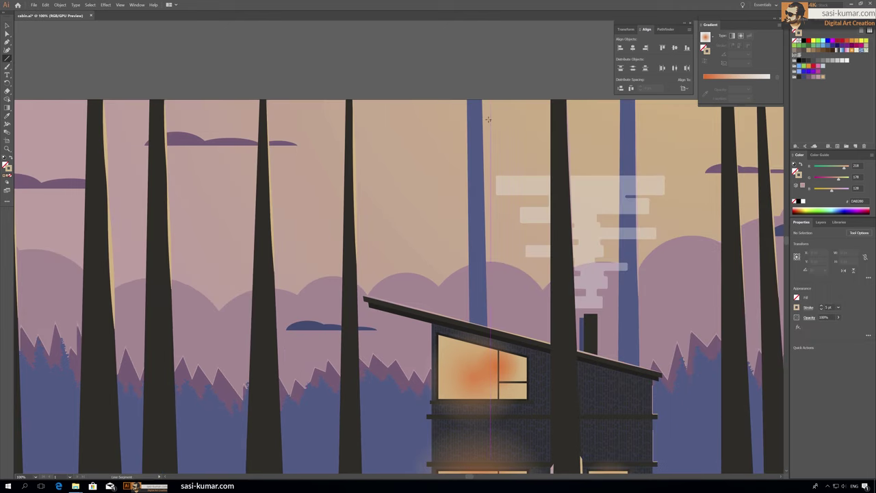
left_click_drag(486, 258, 485, 259)
left_click(838, 308)
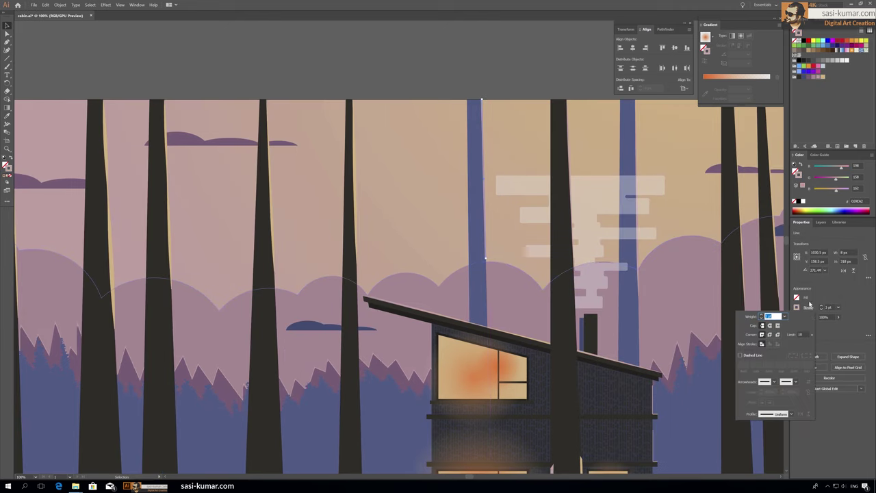
left_click(766, 356)
key("ctrl+0")
left_click(342, 66)
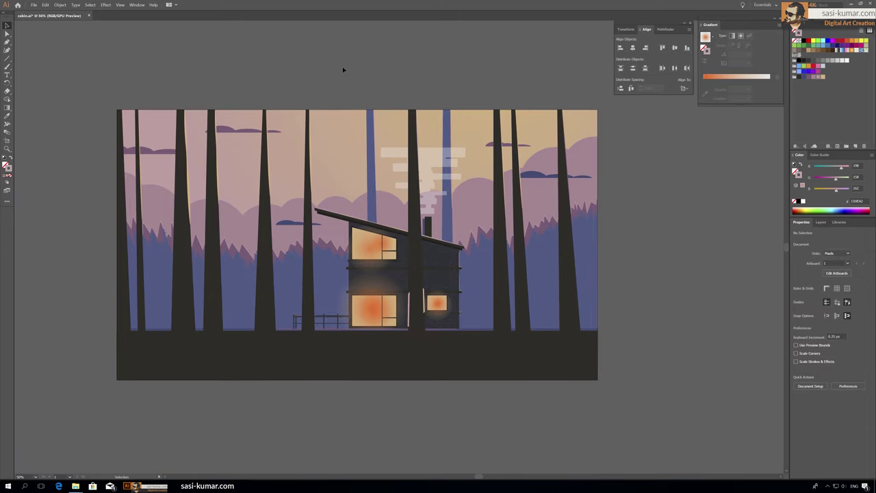
Inspect the upper window glow's gradient, then deselect it.
left_click(369, 253)
key("g")
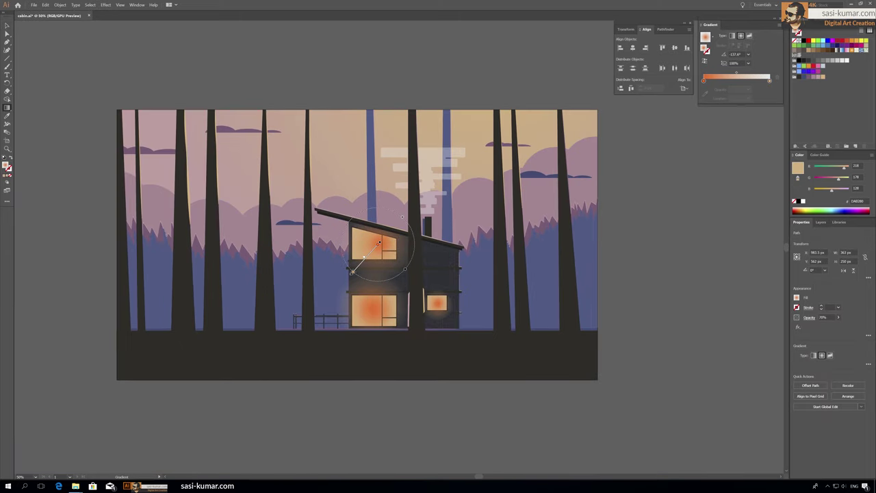
key("v")
left_click(356, 71)
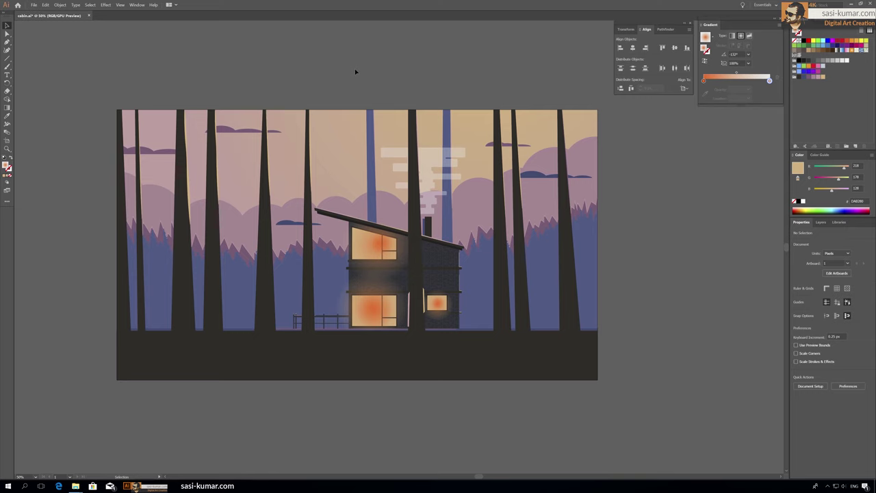
Drag a radial gradient from the right across the pink hills to warm their upper edges.
scroll(64, 217, "up", 1)
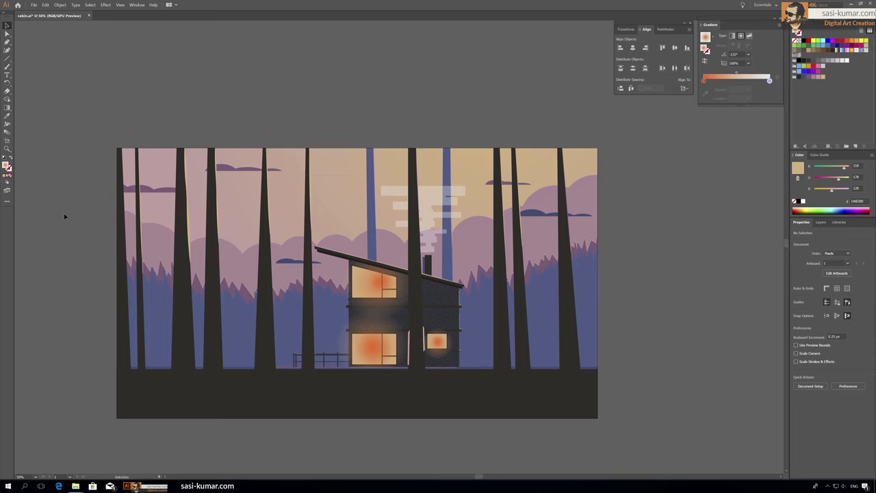
left_click(157, 255)
key("g")
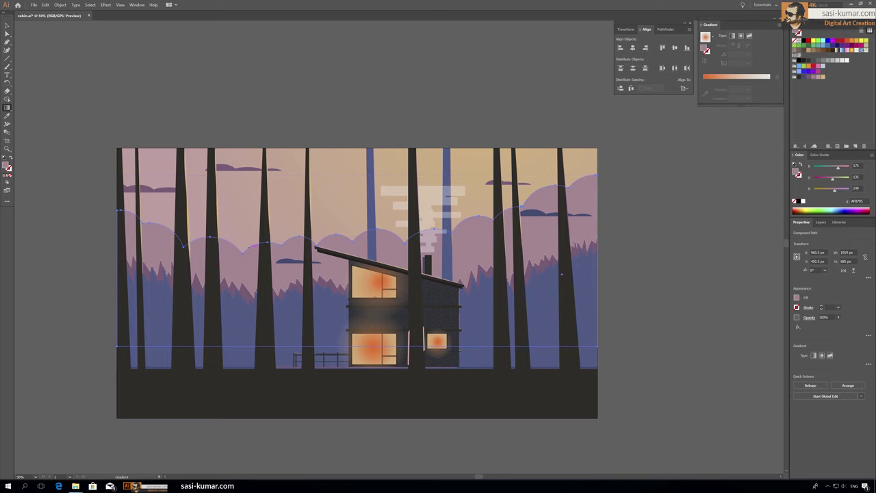
left_click_drag(511, 204, 206, 305)
key("v")
left_click(383, 70)
scroll(356, 83, "down", 1)
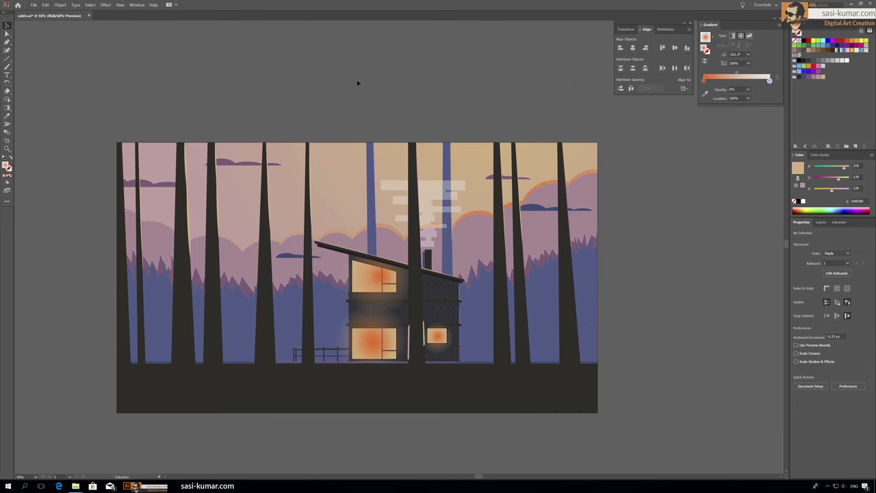
scroll(356, 83, "down", 2)
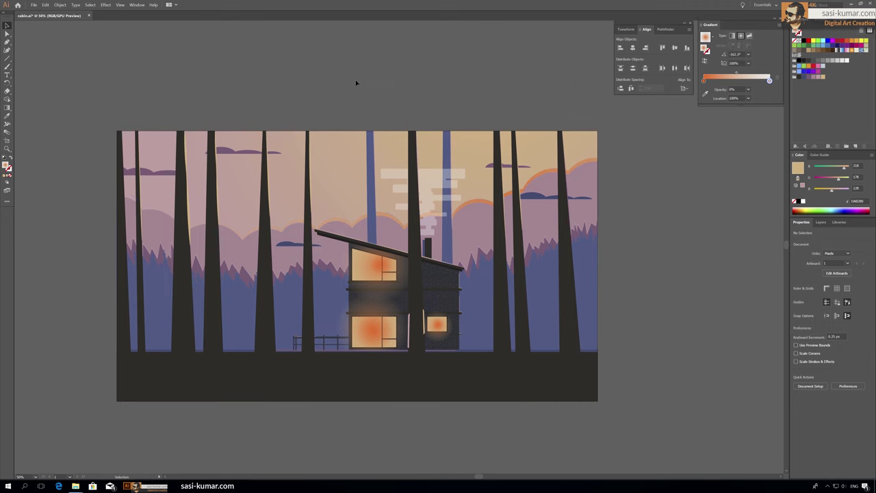
Select the whole group of spare trees beside the artboard.
key("a")
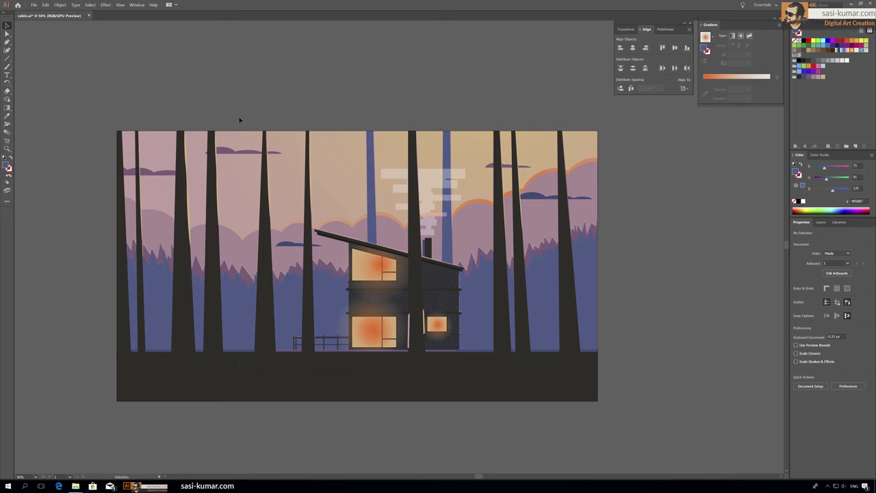
left_click_drag(240, 121, 241, 406)
left_click(241, 406)
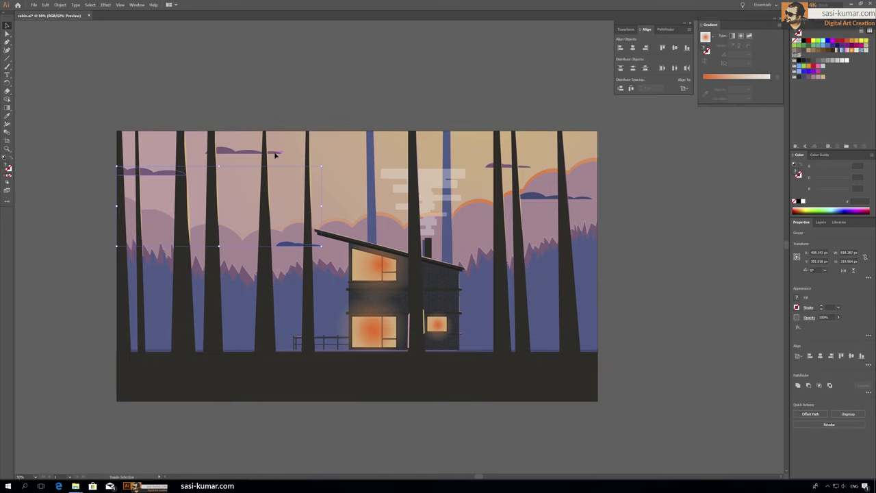
left_click(543, 199)
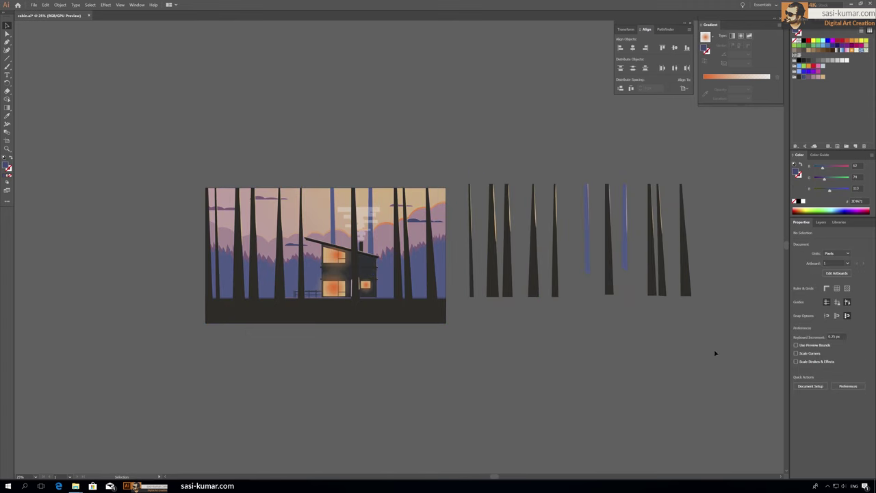
left_click_drag(637, 175, 574, 195)
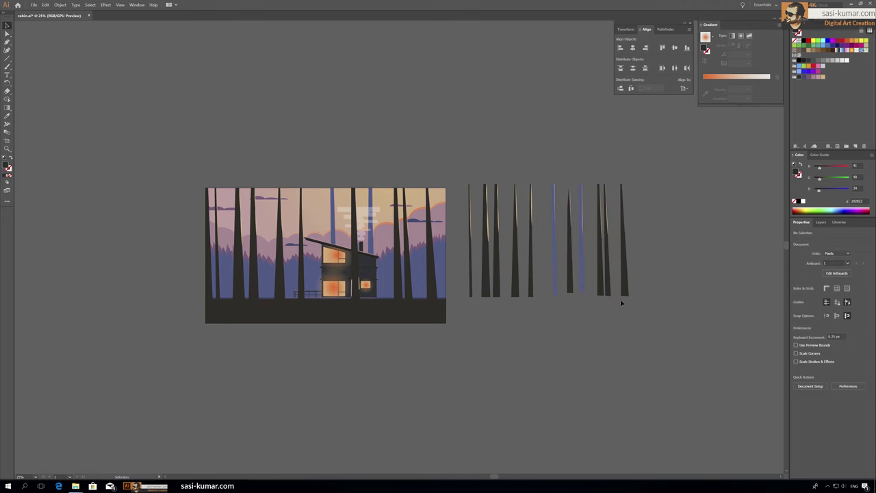
left_click_drag(621, 302, 465, 179)
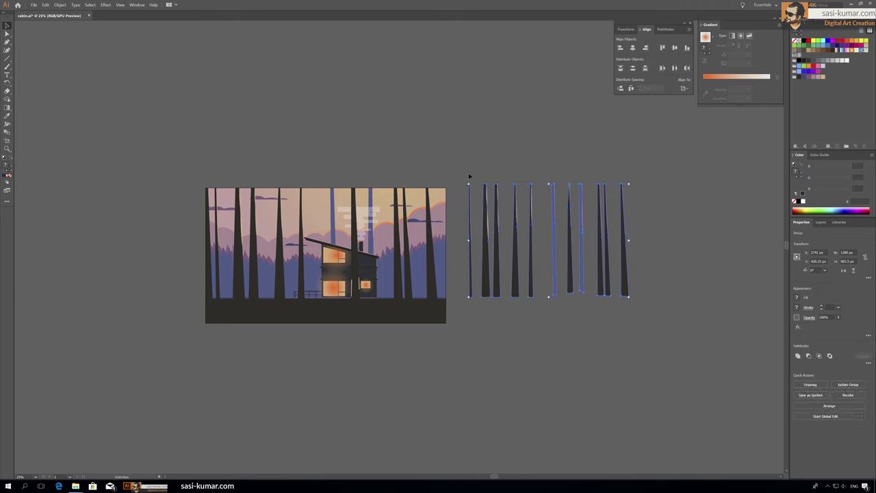
Move the spare trees onto the artboard, stretch them to its right edge, and tint them purple.
left_click_drag(531, 245, 273, 250)
key("ctrl+plus")
left_click(7, 25)
left_click_drag(465, 246, 585, 244)
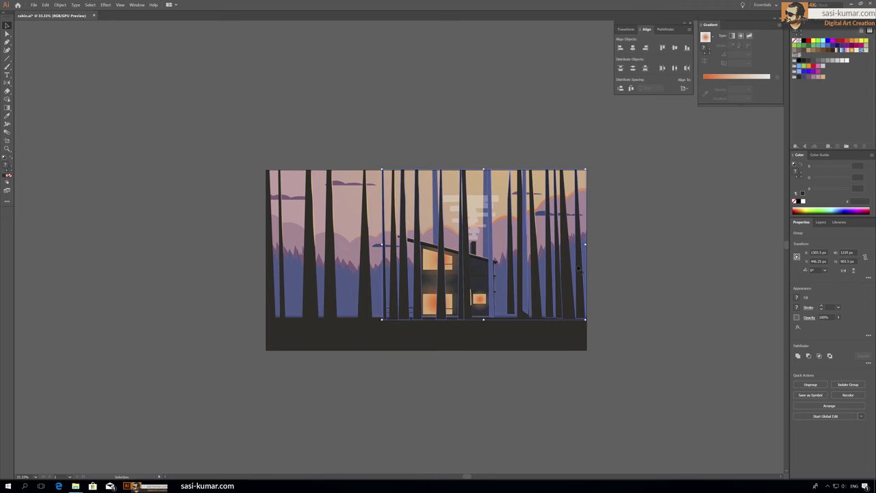
left_click(810, 78)
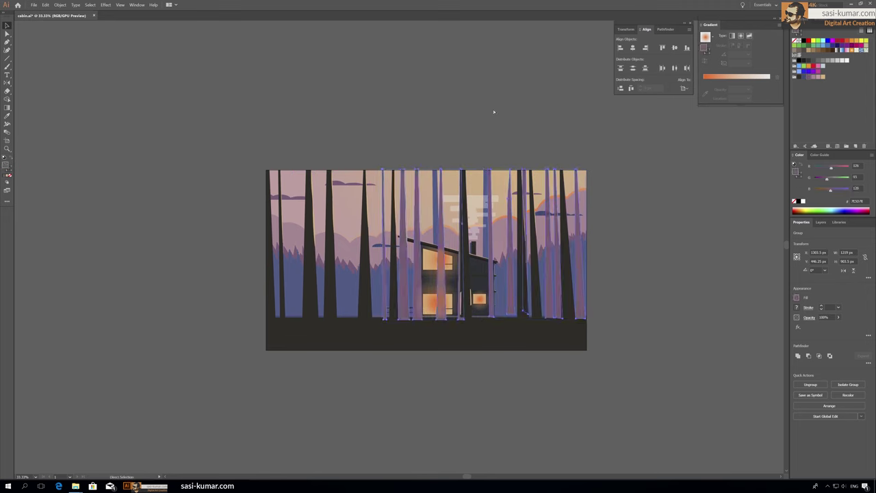
Shift the tree row left and narrow it to fit the artboard.
key("ctrl+plus")
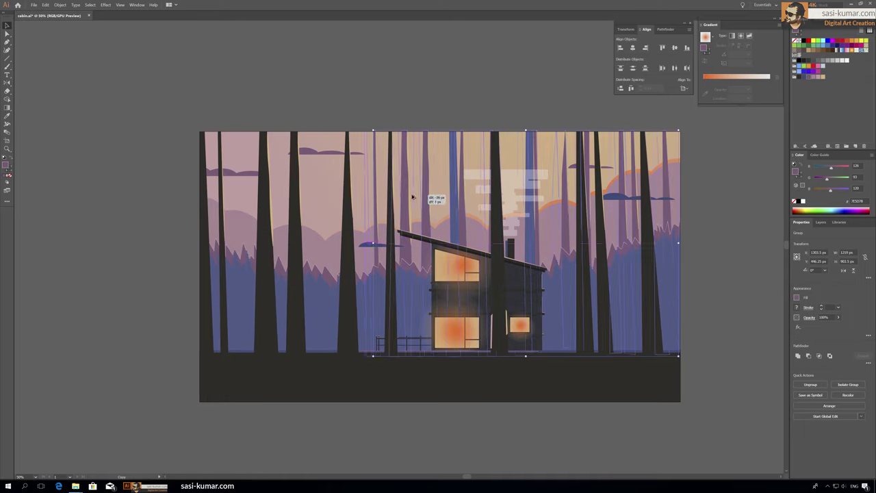
mouse_move(489, 196)
left_mouse_down()
mouse_move(263, 197)
mouse_move(325, 195)
left_mouse_up()
left_click_drag(514, 241, 350, 135)
key("ctrl+minus")
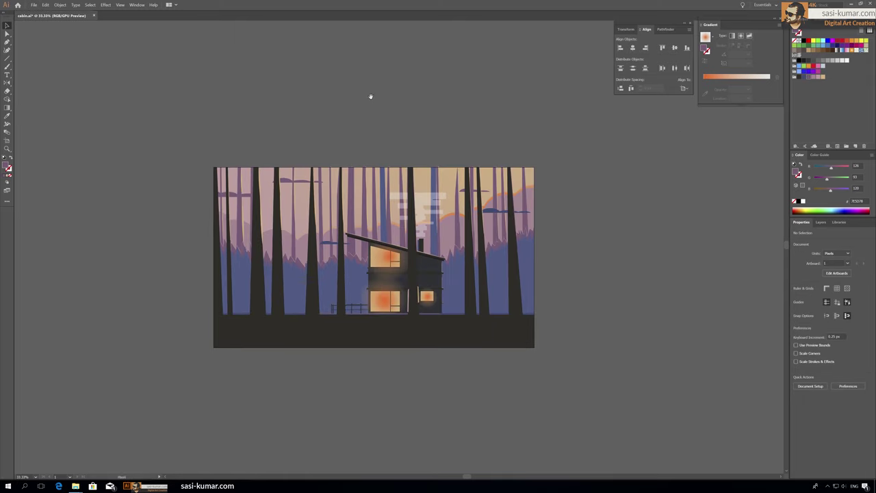
Select the clouds across the top and send them backward behind the trees via Arrange.
key("ctrl+equal")
left_click(229, 204)
left_click(278, 96)
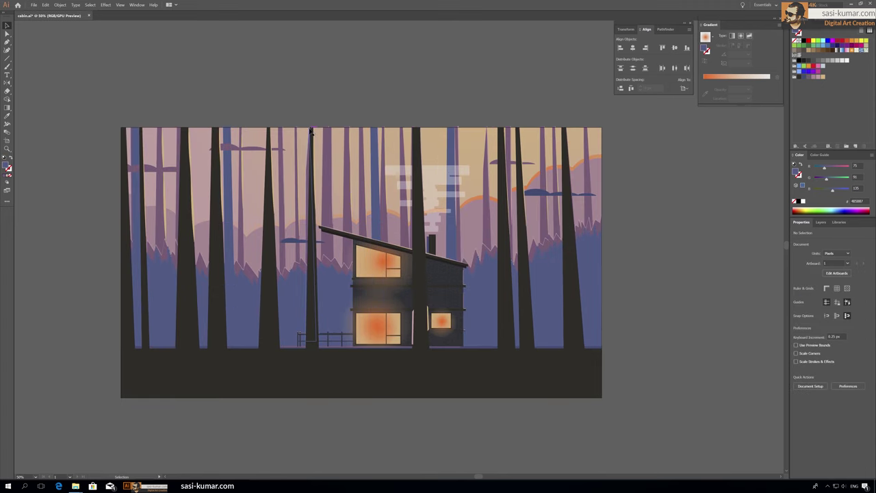
left_click(522, 170)
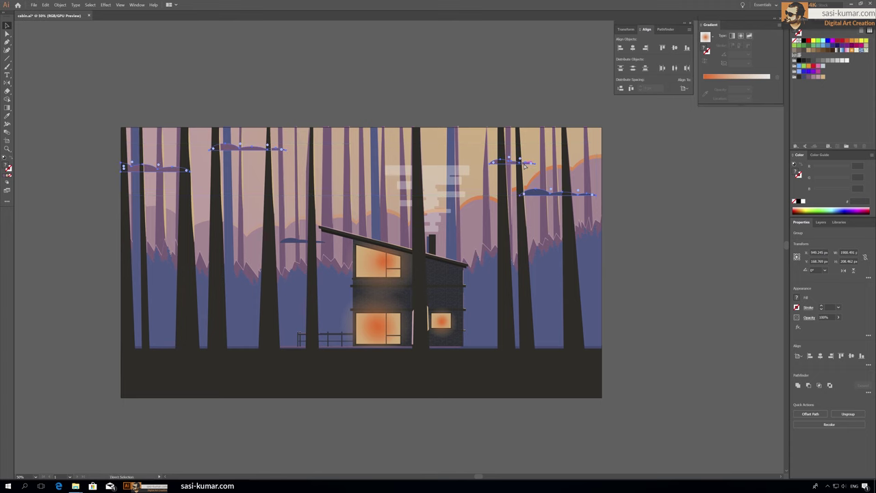
right_click(596, 146)
left_click(705, 219)
left_click(468, 99)
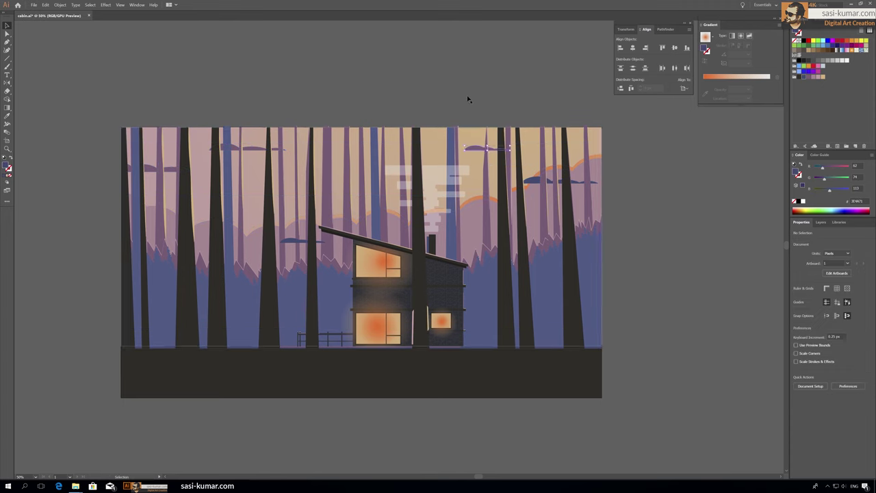
scroll(377, 121, "right", 2)
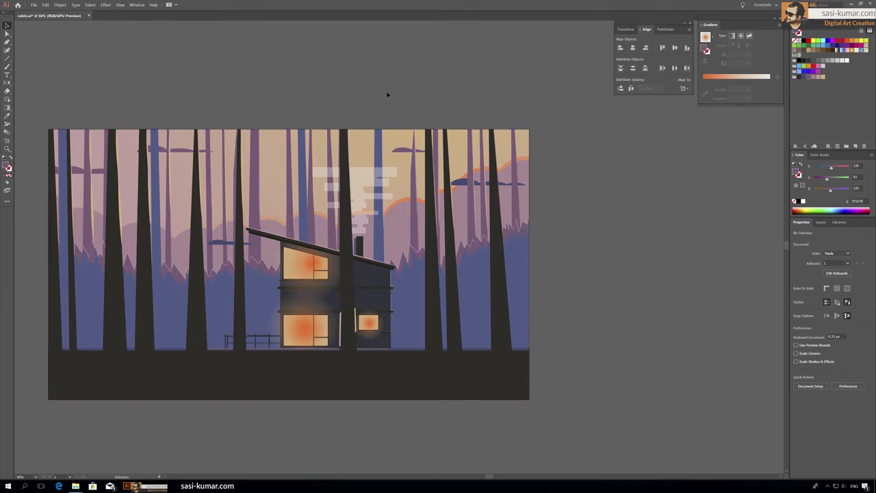
Flip the blue grass band with the Reflect tool (O) so it clears the cabin.
key("ctrl+plus")
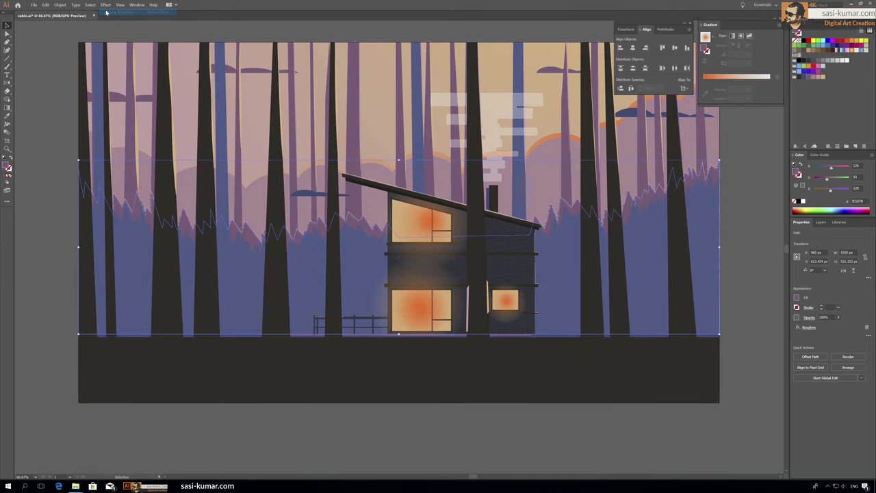
key("ctrl+minus")
left_click(204, 251)
key("o")
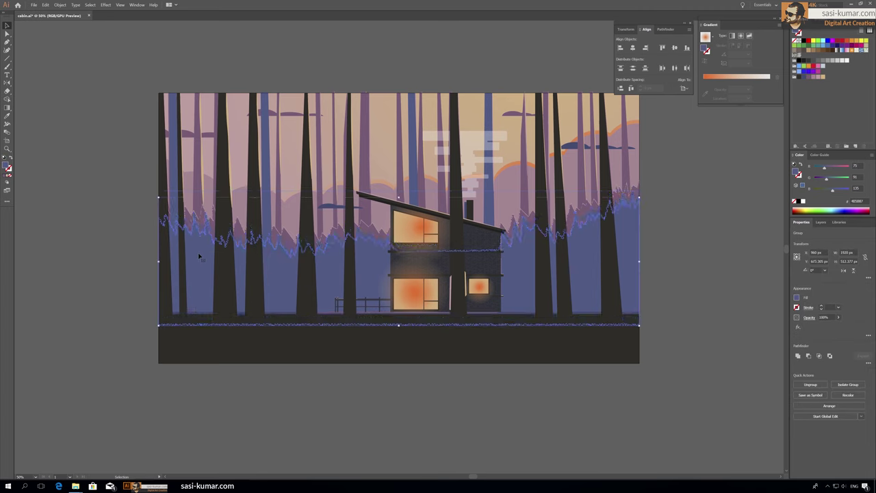
key("Return")
left_click(441, 285)
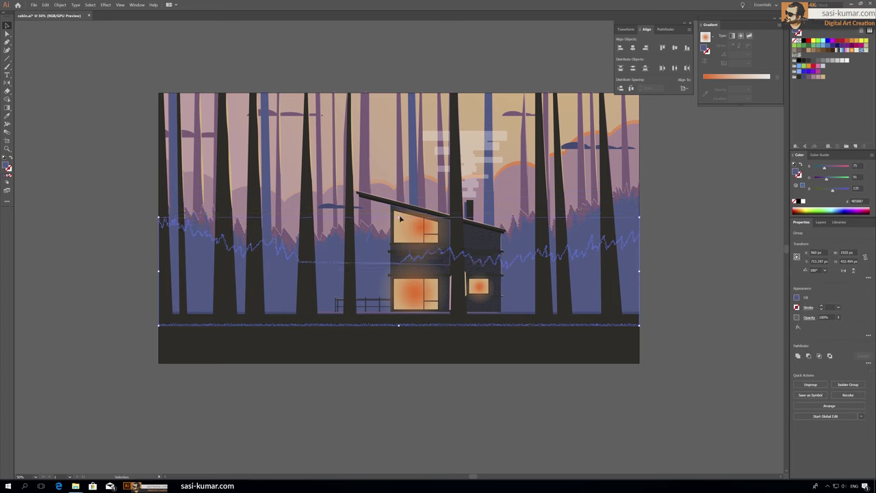
left_click(712, 145)
key("ctrl+z")
key("ctrl+z")
key("ctrl+shift+z")
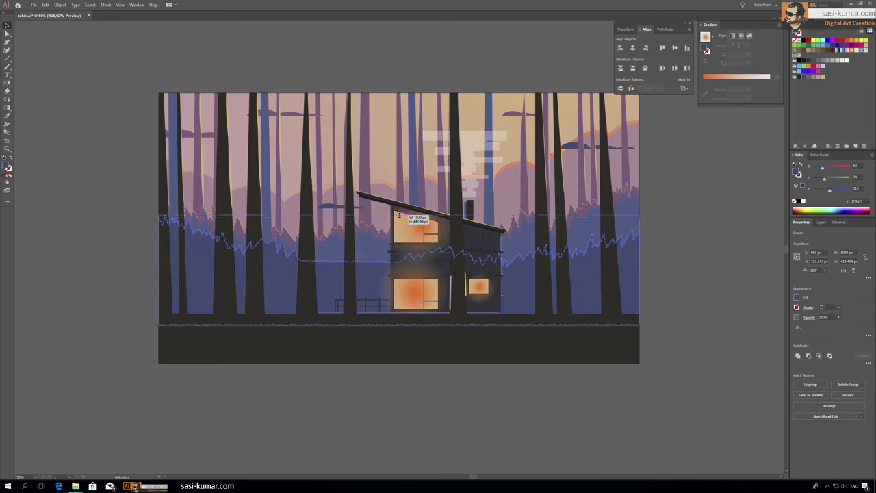
key("ctrl+shift+z")
key("ctrl+minus")
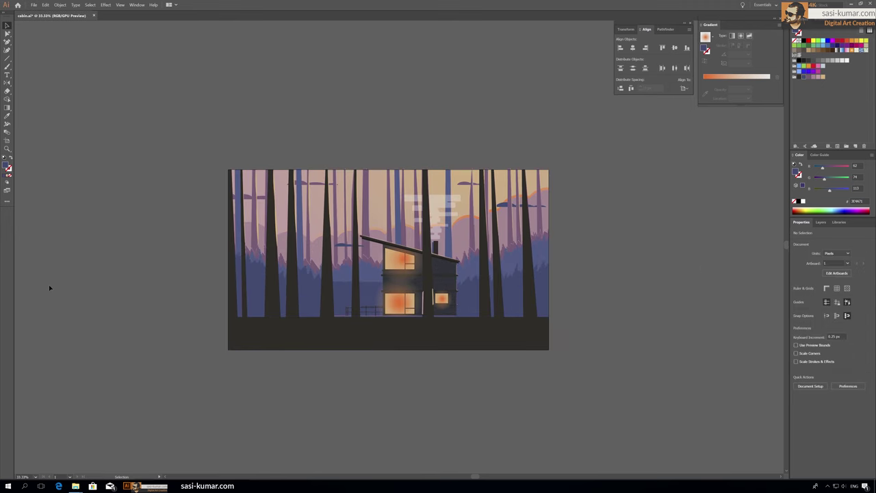
Draw a rectangle covering the whole artboard and fill it with a diagonal gradient.
scroll(86, 285, "up", 1)
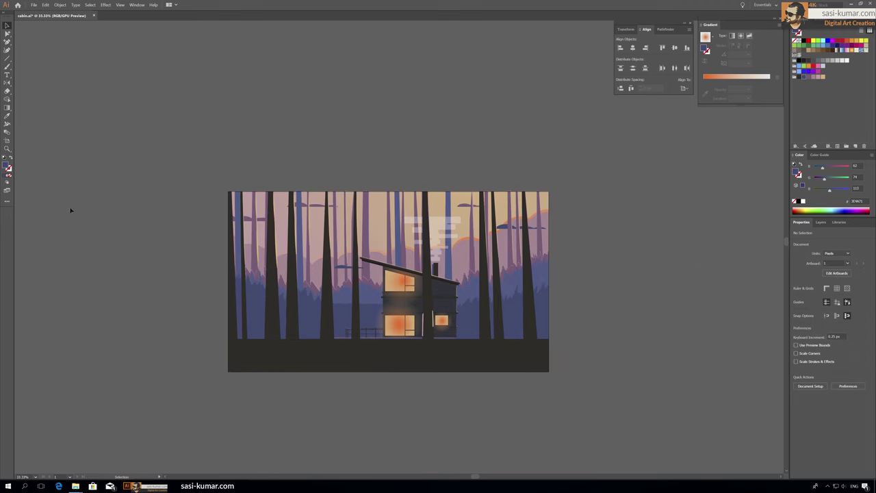
left_click(6, 57)
left_click_drag(548, 372, 228, 192)
key("period")
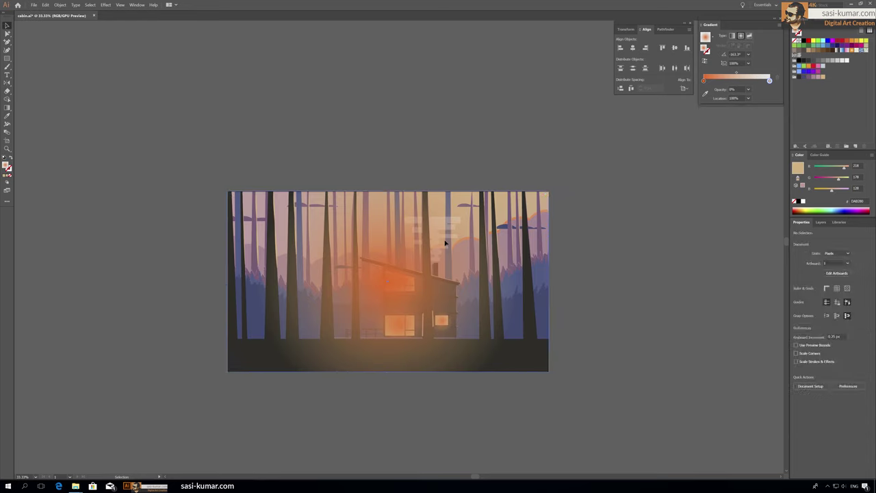
key("g")
left_click_drag(235, 363, 513, 196)
key("v")
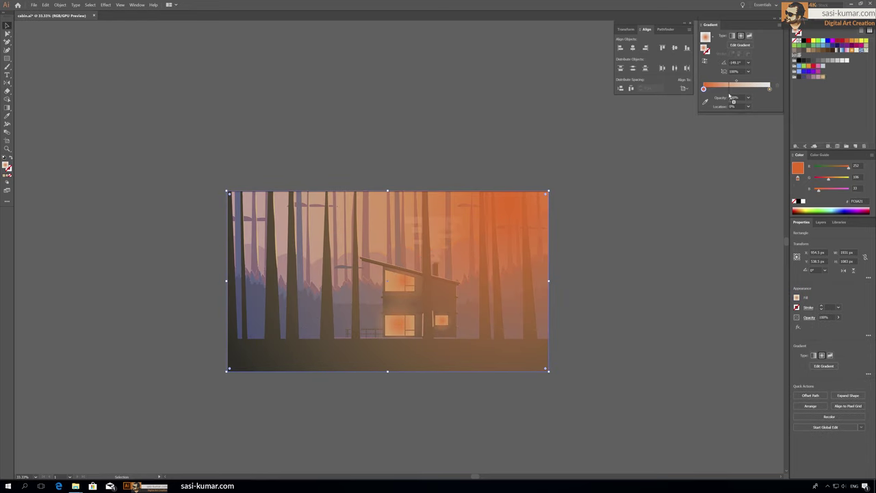
key("ctrl+z")
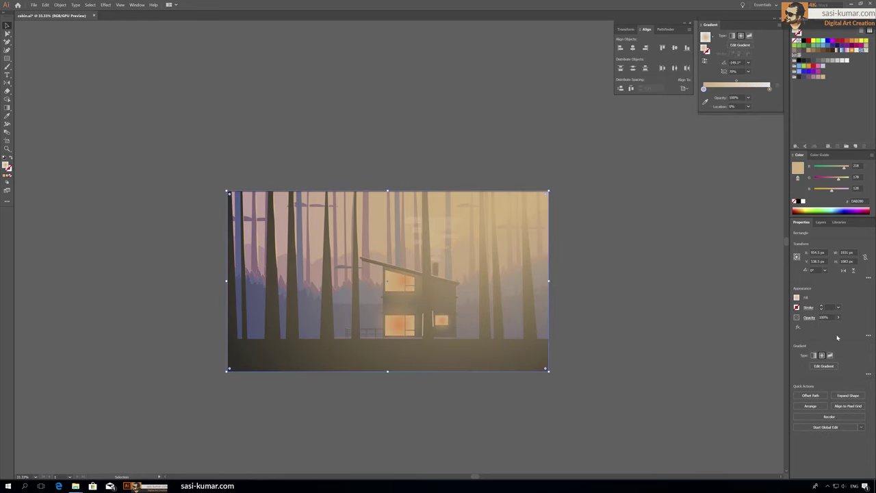
Fade the overlay to about 30% opacity, copy it upward, and aim its gradient bottom-to-top.
left_click(837, 317)
left_click_drag(840, 326, 821, 326)
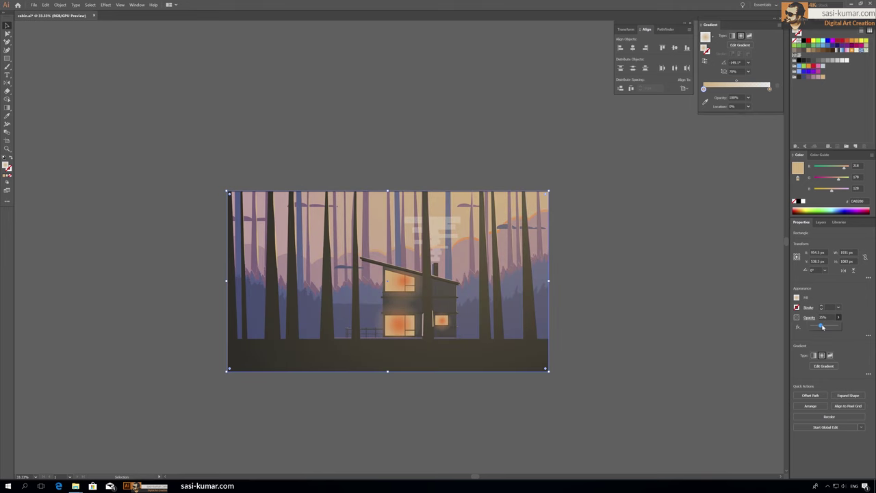
mouse_move(366, 218)
left_mouse_down()
mouse_move(365, 156)
mouse_move(366, 186)
left_mouse_up()
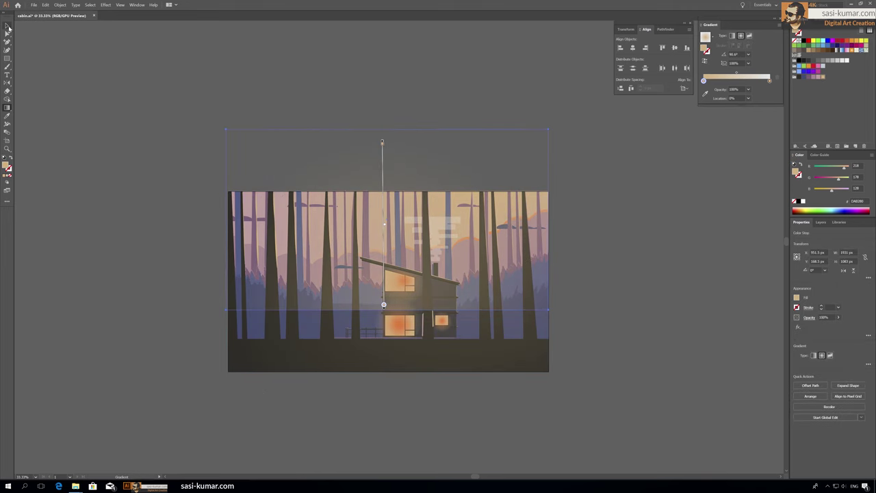
key("g")
left_click_drag(393, 338, 392, 192)
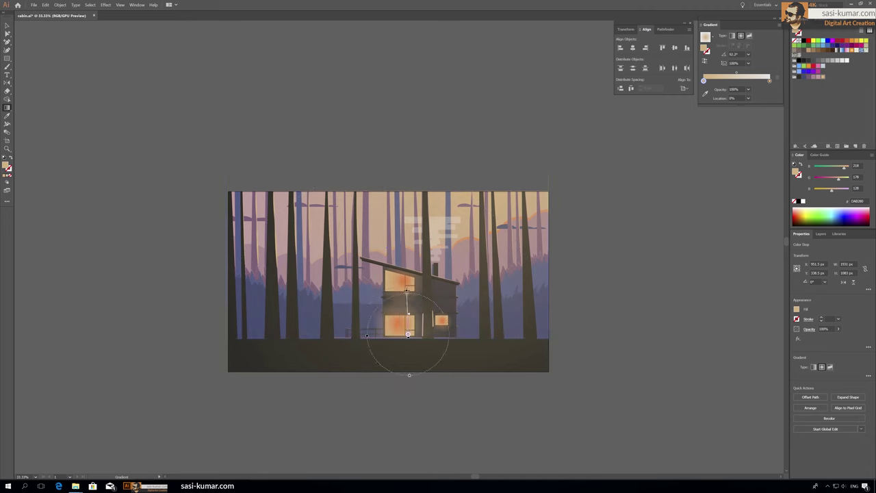
key("v")
left_click(322, 80)
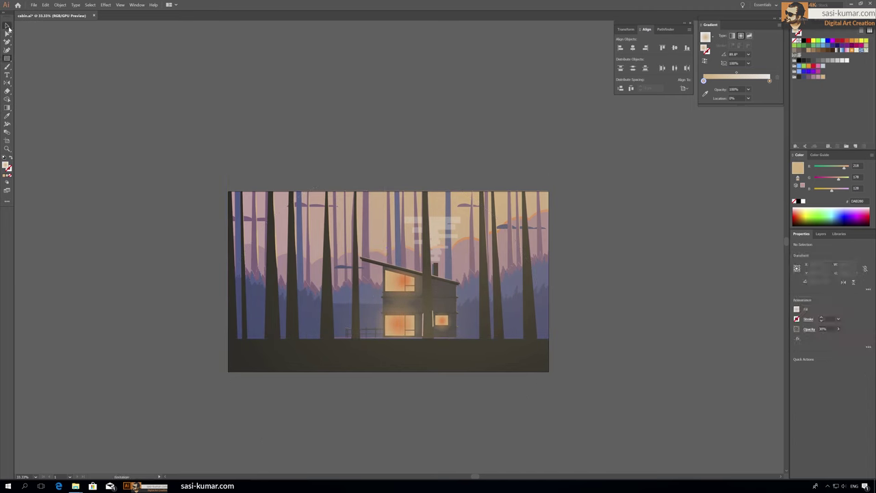
Adjust the gradient rectangle's top-left corner point in isolation mode.
double_click(386, 274)
left_click(7, 32)
left_click_drag(229, 194, 227, 192)
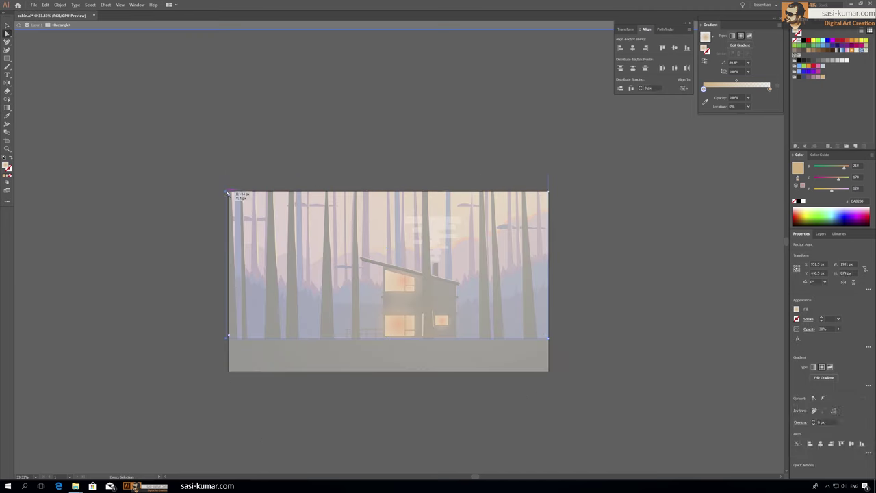
left_click(6, 26)
double_click(326, 132)
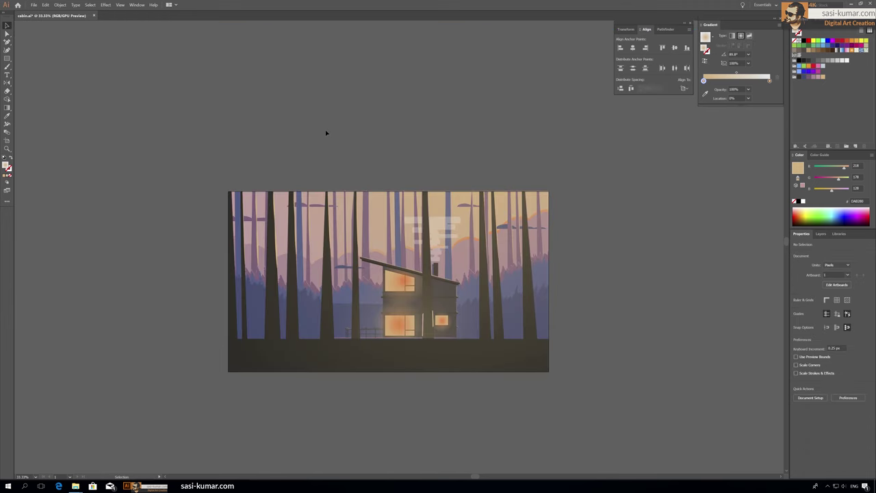
left_click(547, 371)
Make the dark rectangle's gradient rise to transparent, with the dark stop at 19.63%.
key("g")
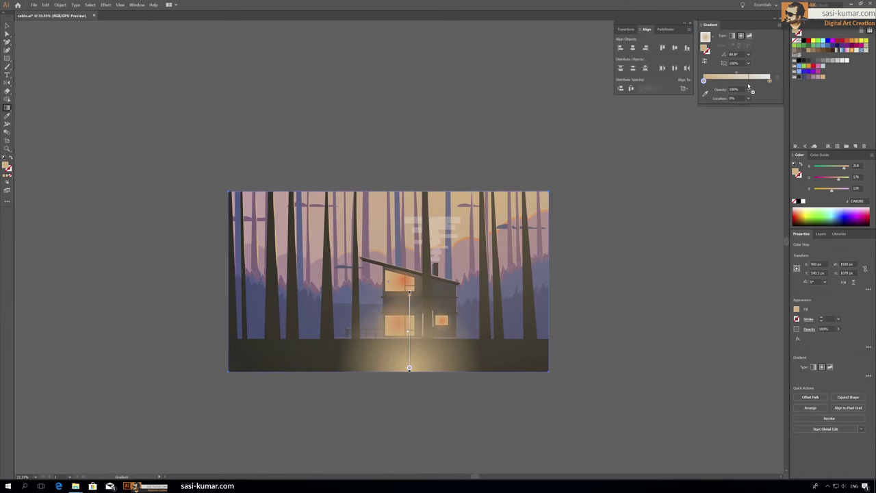
left_click(711, 88)
left_click(769, 81)
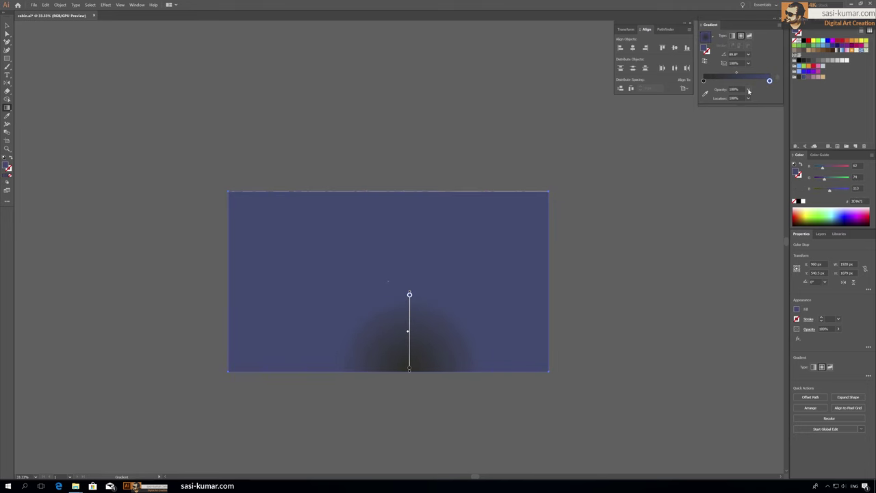
left_click_drag(352, 370, 352, 192)
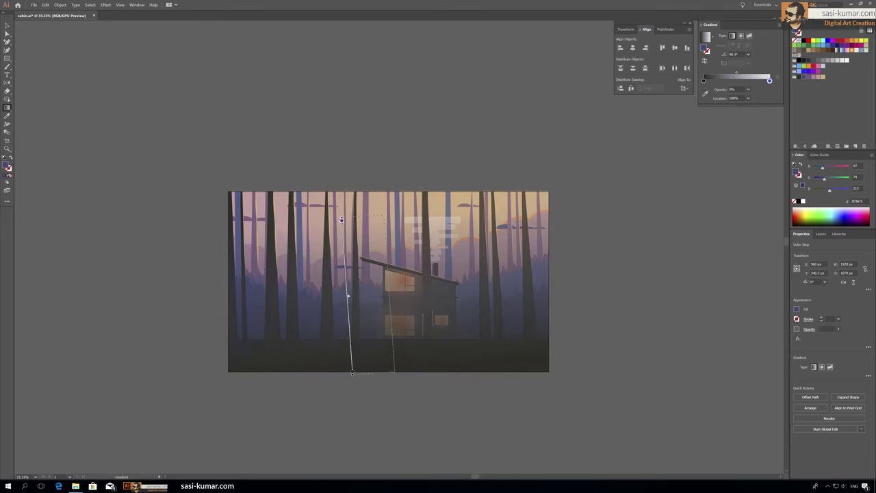
key("v")
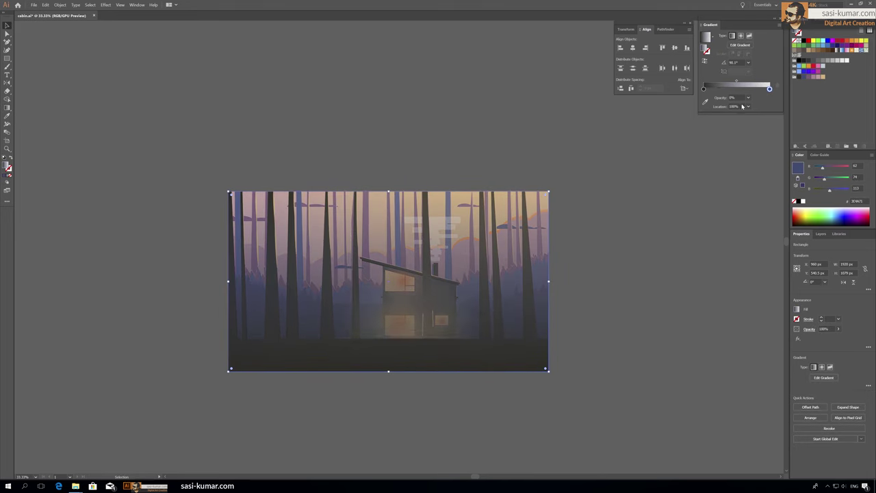
left_click_drag(704, 88, 716, 90)
Set the dark ground overlay's opacity to 53%.
key("ctrl+equal")
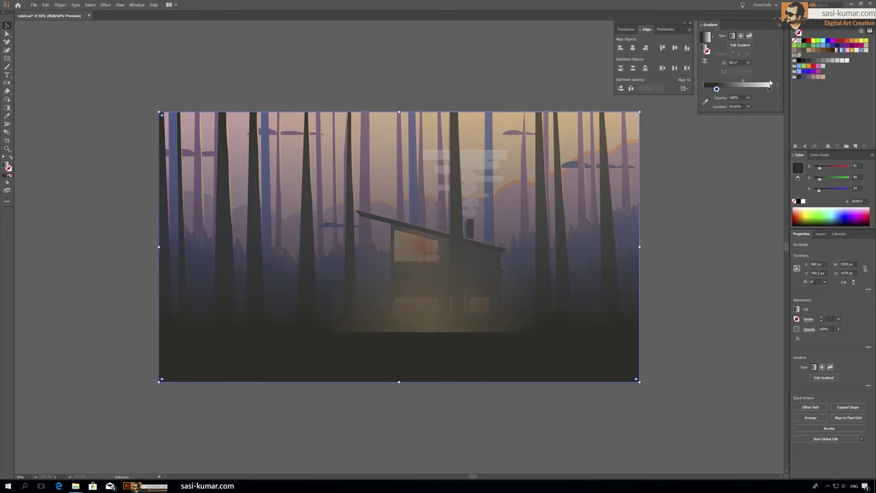
left_click(837, 329)
left_click_drag(838, 337, 825, 337)
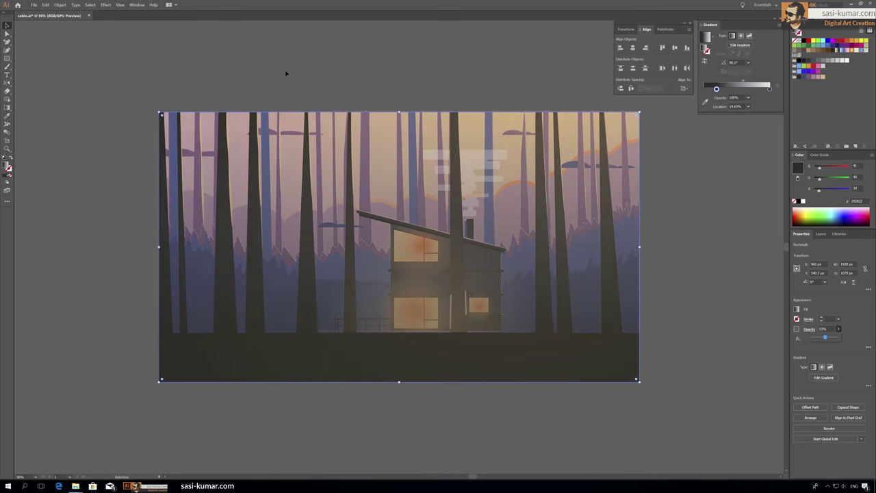
scroll(286, 73, "up", 1)
key("ctrl+shift+a")
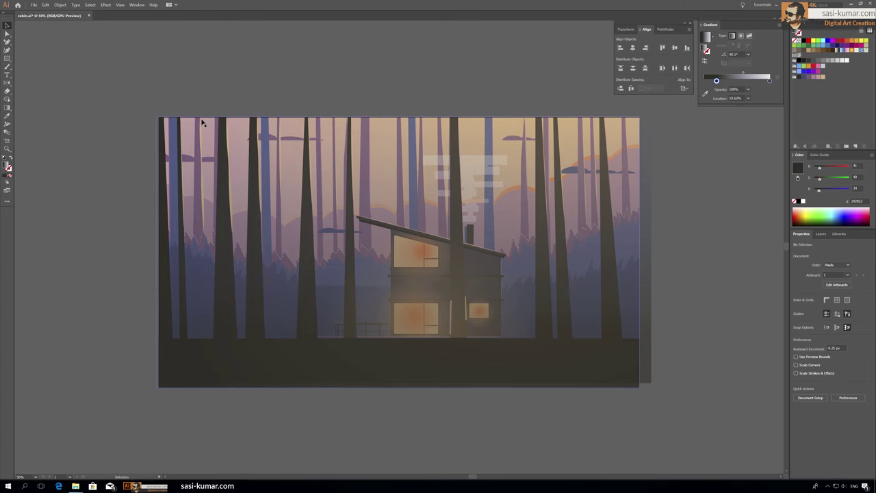
left_click(202, 122)
Undo the accidental overlay move and check the cabin glow and full-artboard gradient rectangle.
left_click_drag(369, 200, 487, 274)
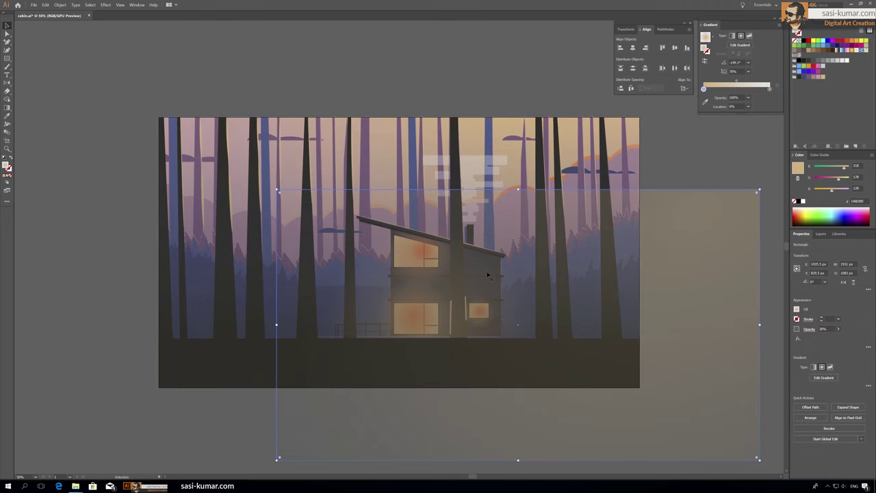
key("ctrl+z")
left_click(476, 301)
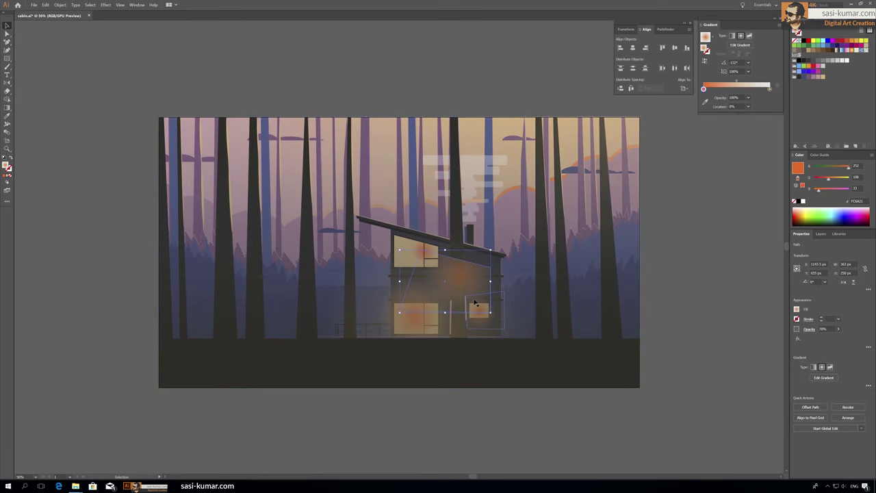
left_click(545, 410)
scroll(546, 411, "up", 2)
scroll(372, 86, "right", 3)
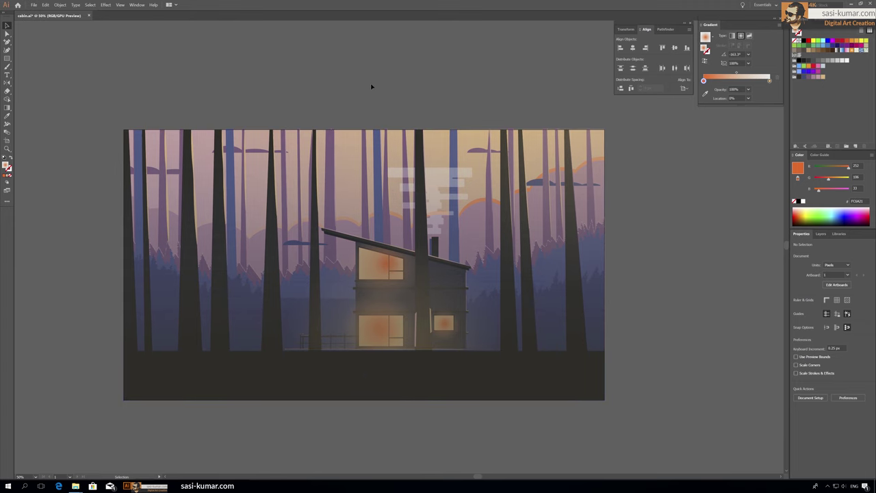
left_click(469, 191)
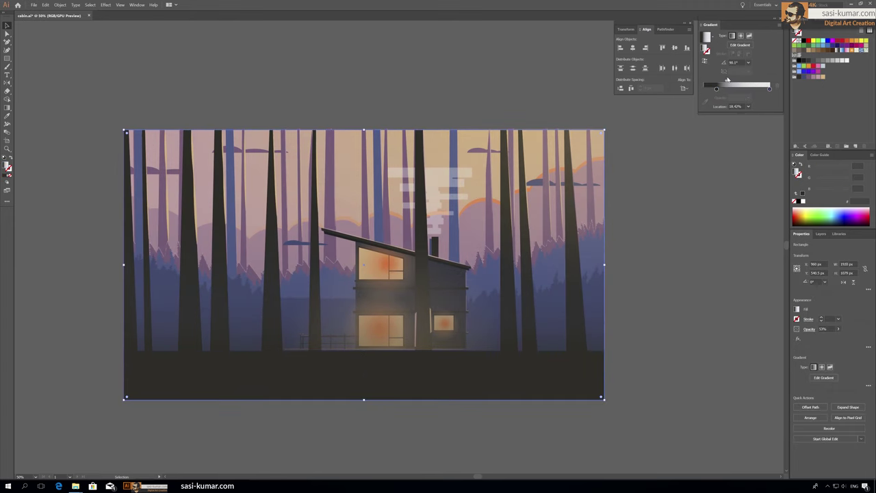
key("ctrl+z")
key("ctrl+z")
key("ctrl+z")
key("ctrl+z")
key("ctrl+z")
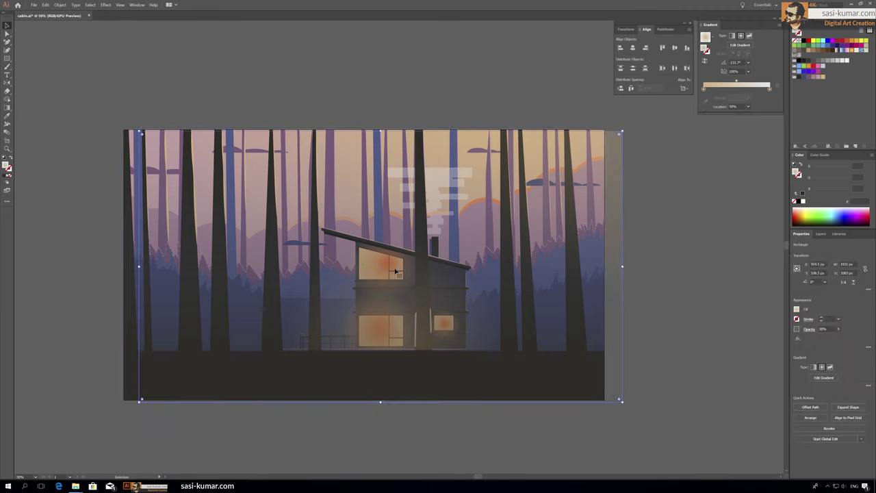
Step through the upper, lower and right window glows, leaving them in place.
left_click(395, 272)
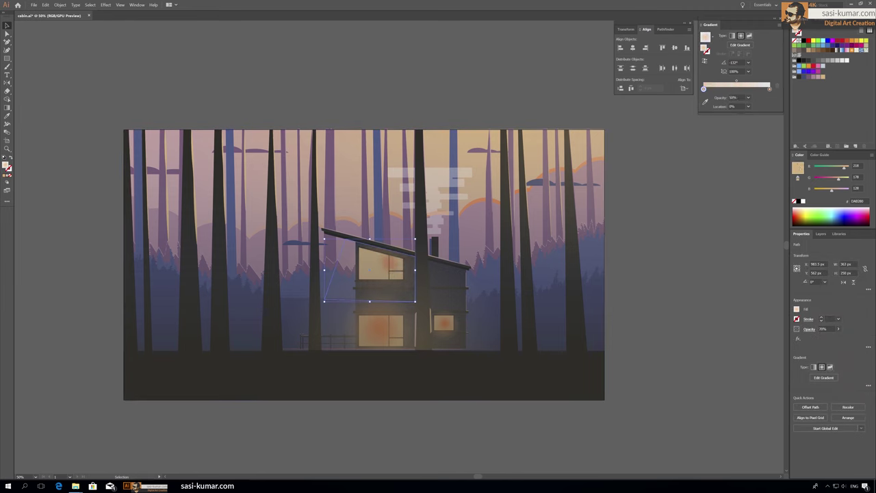
key("ctrl+z")
key("ctrl+z")
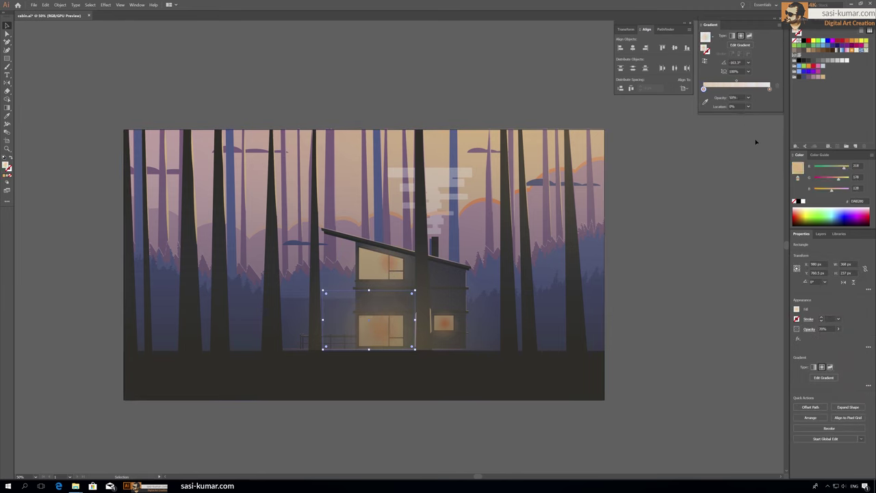
key("ctrl+z")
key("ctrl+z")
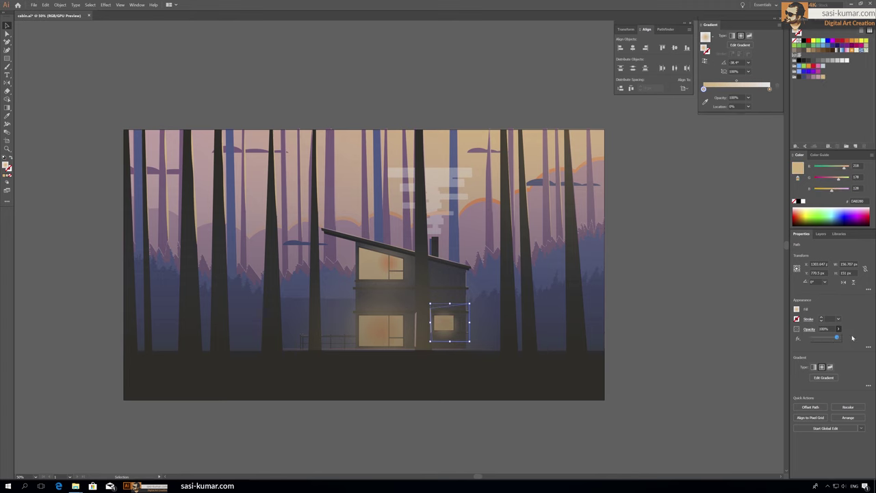
left_click(655, 237)
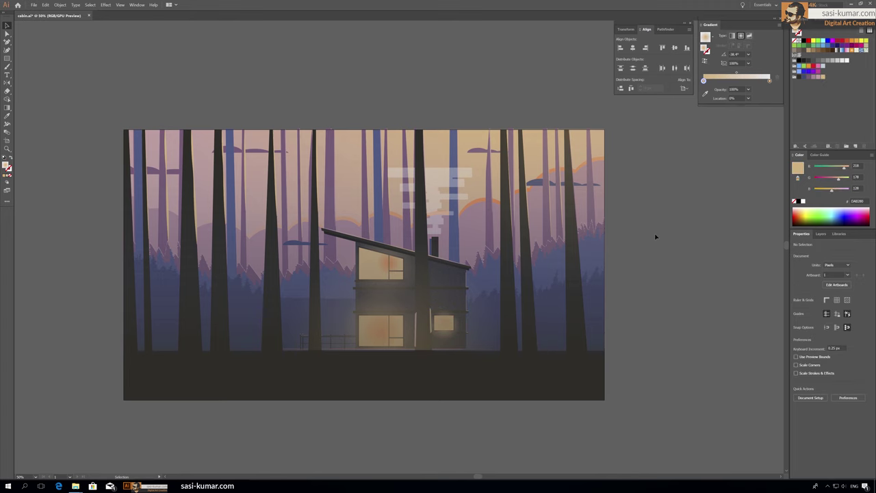
key("ctrl+minus")
key("ctrl+equal")
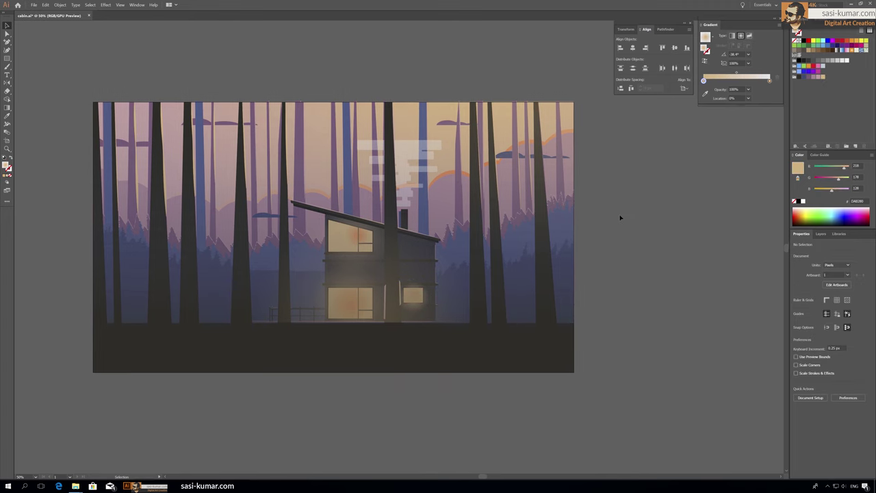
key("F7")
left_click(105, 5)
Colour the 'Thank you For watching' text beige, enlarge it, and move it onto the bottom dark strip.
key("Escape")
scroll(371, 118, "up", 1)
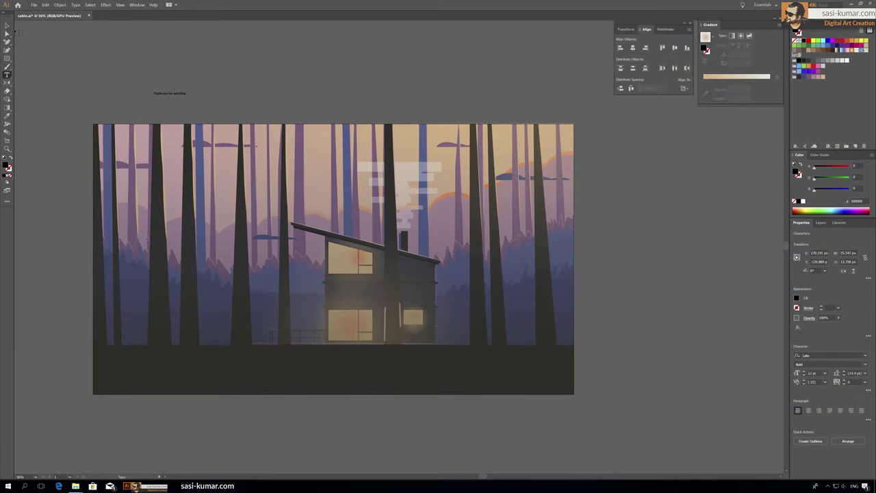
left_click(822, 77)
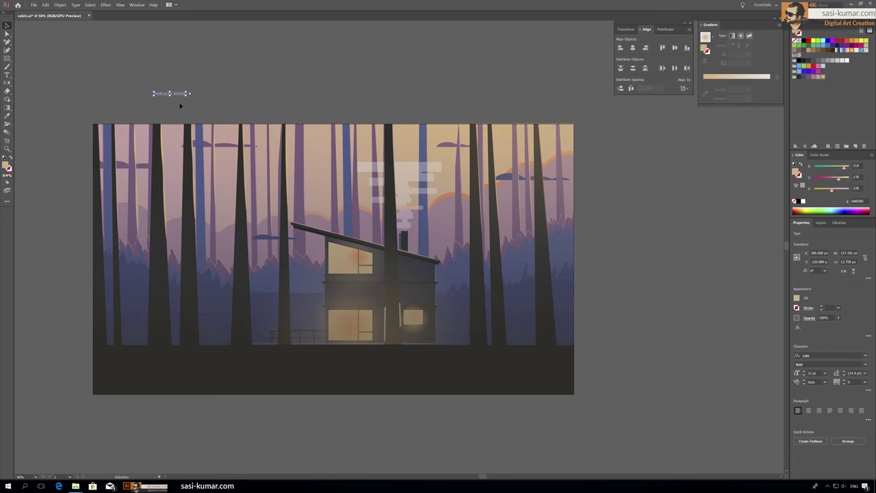
left_click_drag(189, 95, 501, 117)
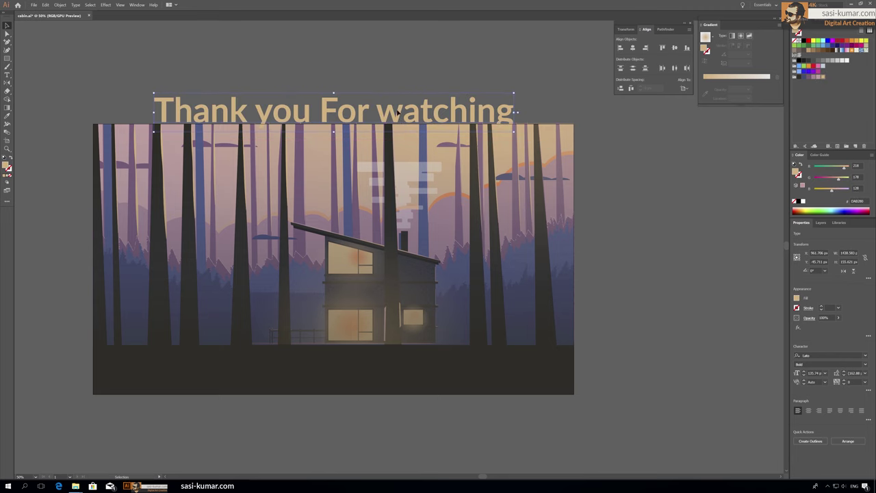
left_click(485, 45)
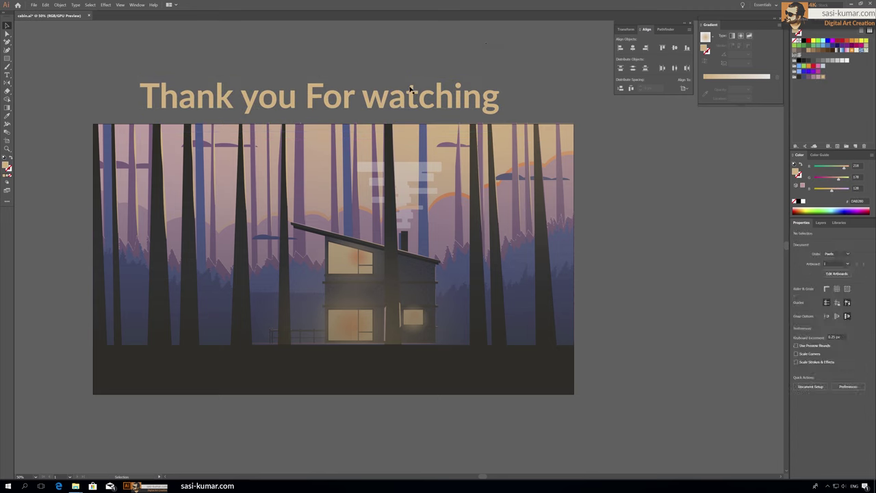
left_click_drag(410, 89, 413, 363)
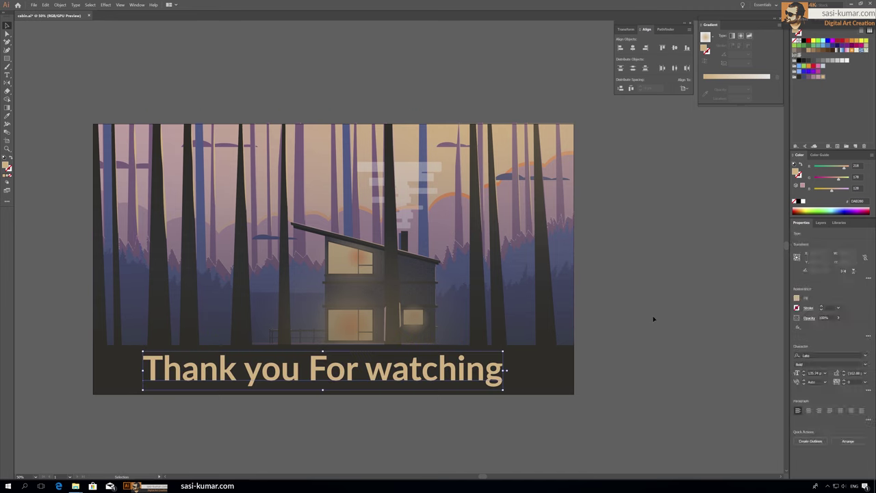
left_click(653, 319)
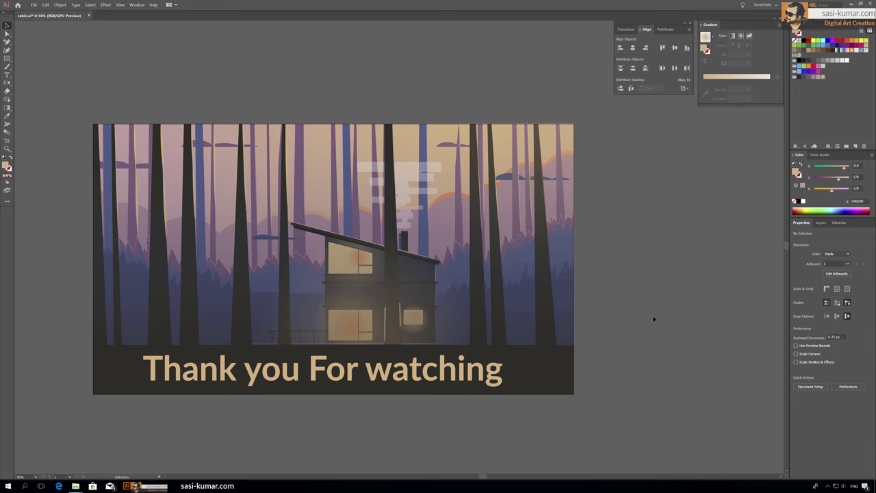
left_click(348, 377)
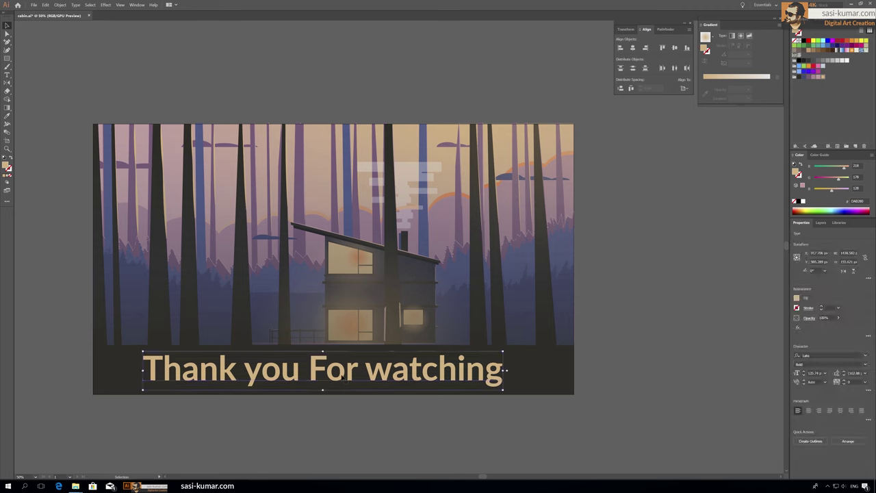
key("Delete")
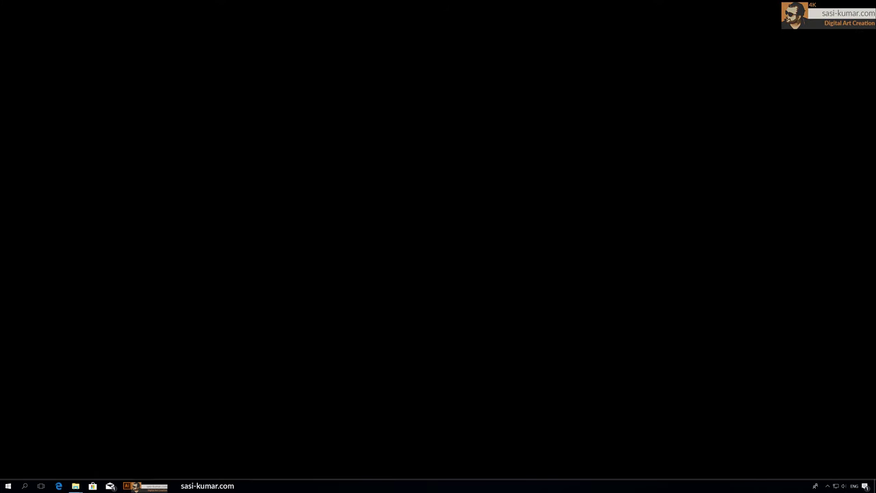